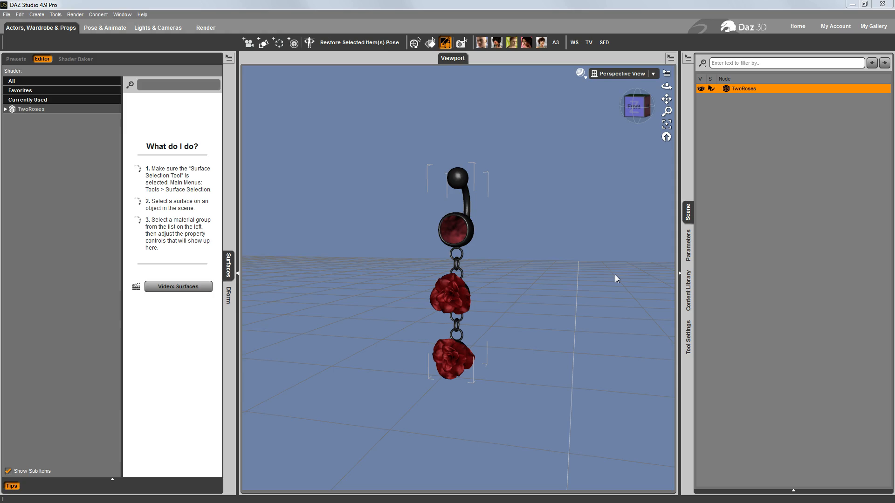
# Try the Front_Swing morph and the L_Swing morph at about 170% on the TwoRoses prop, undoing each
pyautogui.click(688, 248)
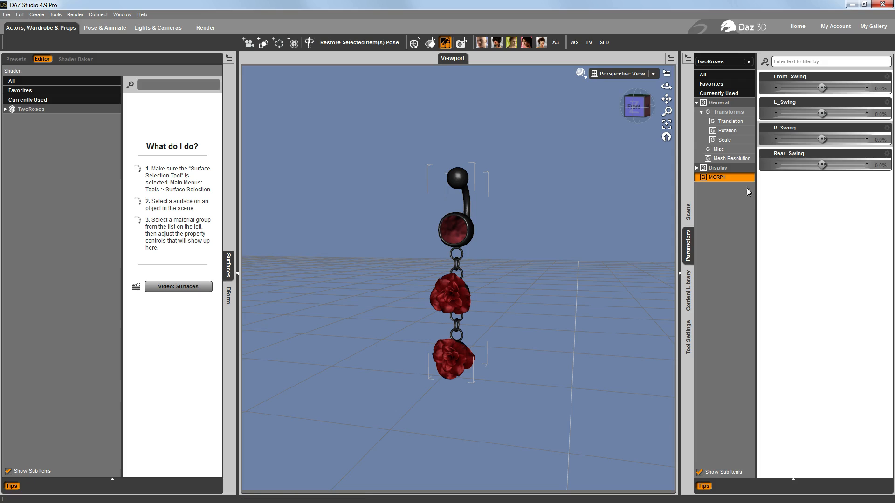
pyautogui.moveTo(822, 88); pyautogui.dragTo(848, 88)
pyautogui.hotkey('ctrl', 'z')
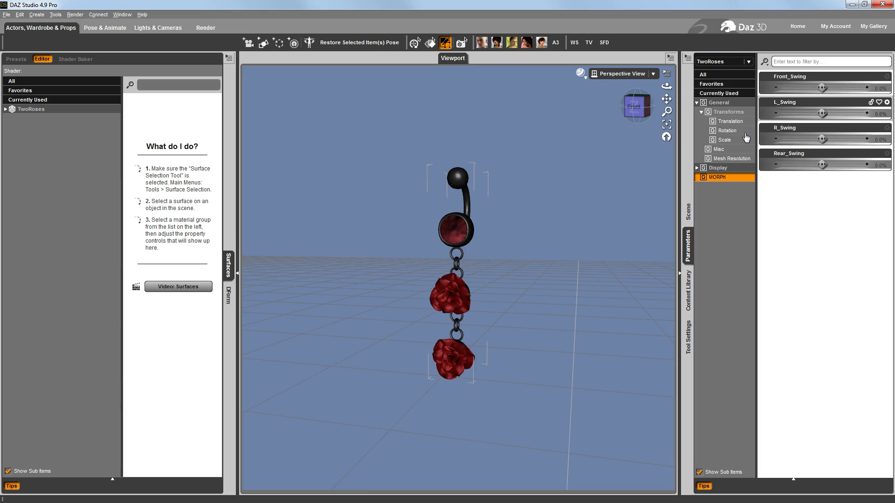
pyautogui.moveTo(822, 114); pyautogui.dragTo(846, 114)
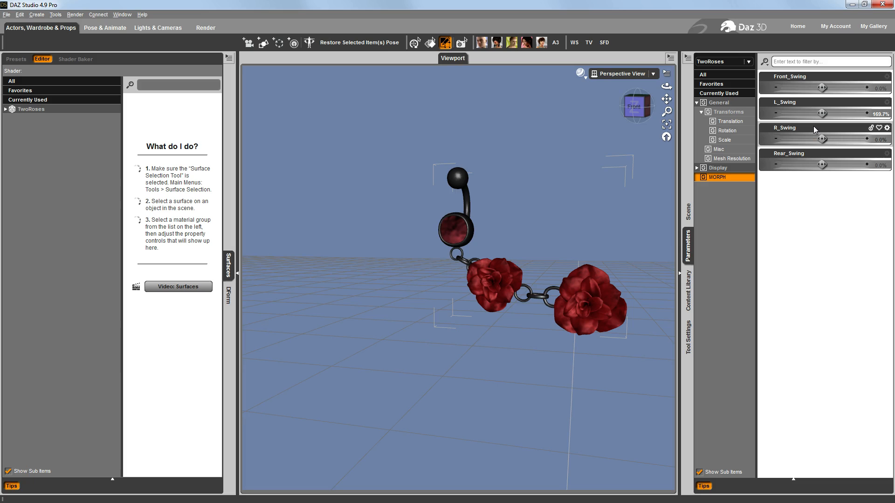
pyautogui.hotkey('ctrl', 'z')
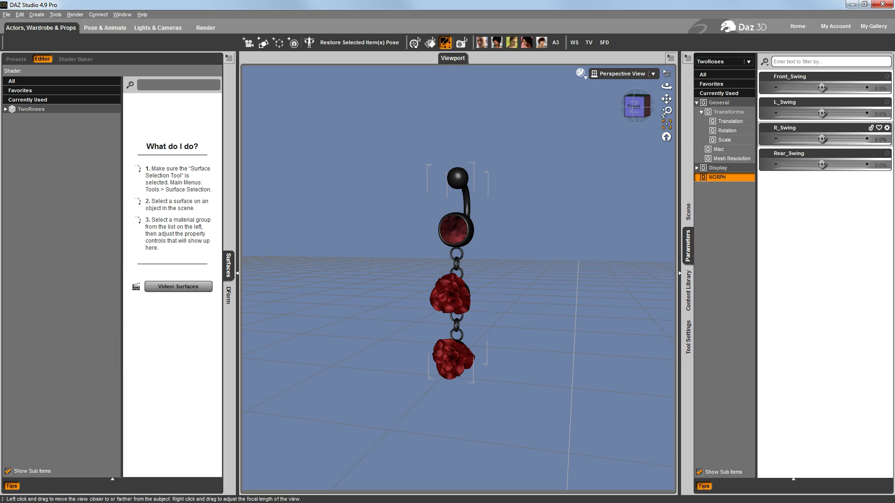
# Convert the TwoRoses prop to a figure with TriAx Weight Mapping and Inherit Skeleton of Parent enabled
pyautogui.moveTo(645, 107); pyautogui.dragTo(633, 107)
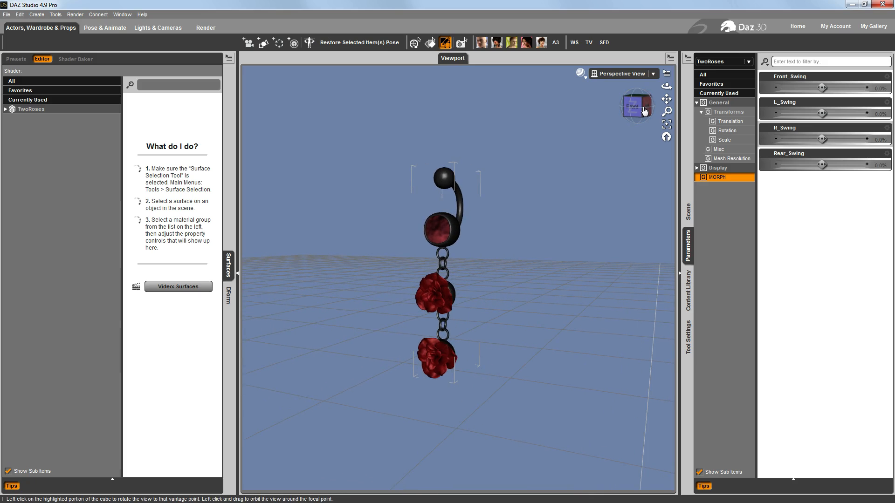
pyautogui.click(689, 214)
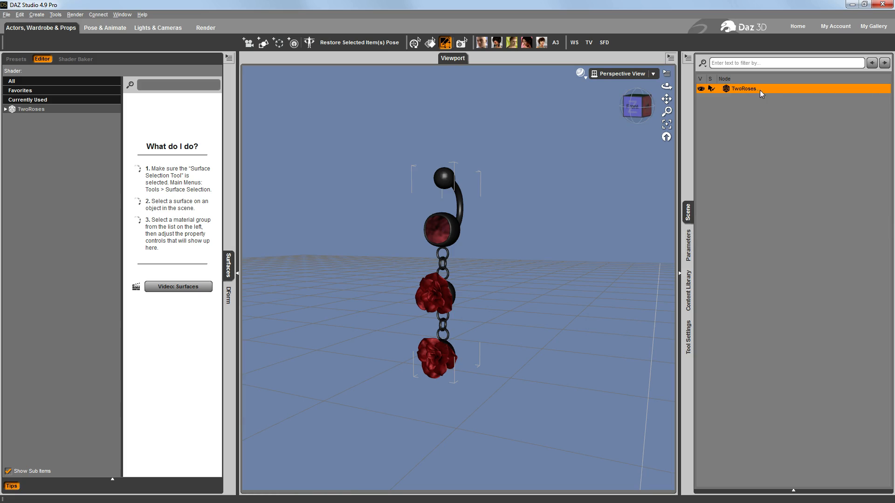
pyautogui.click(687, 57)
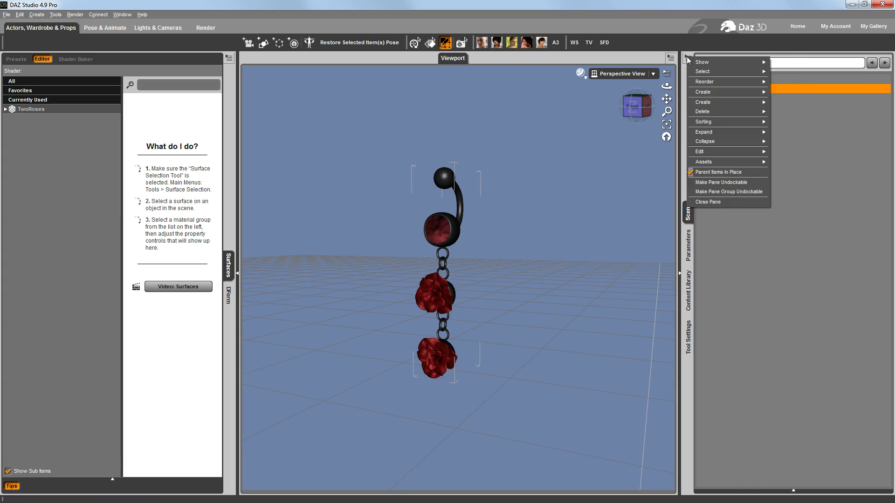
pyautogui.moveTo(717, 151)
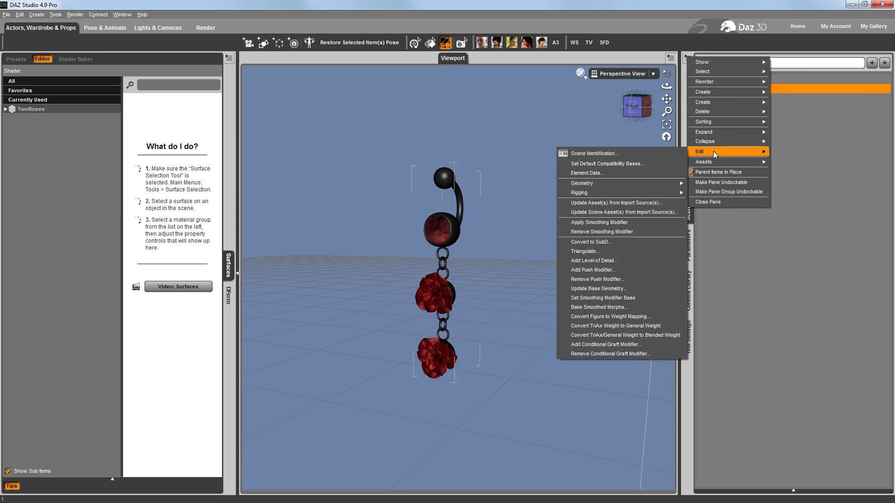
pyautogui.moveTo(636, 192)
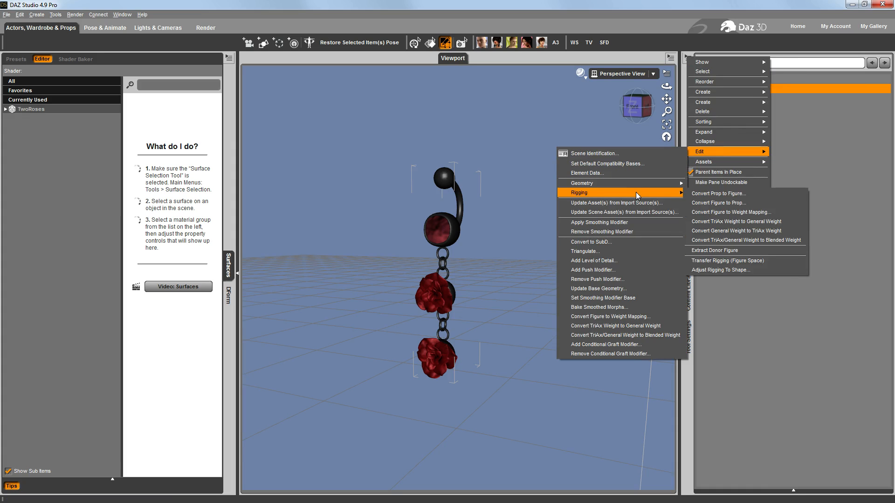
pyautogui.click(725, 194)
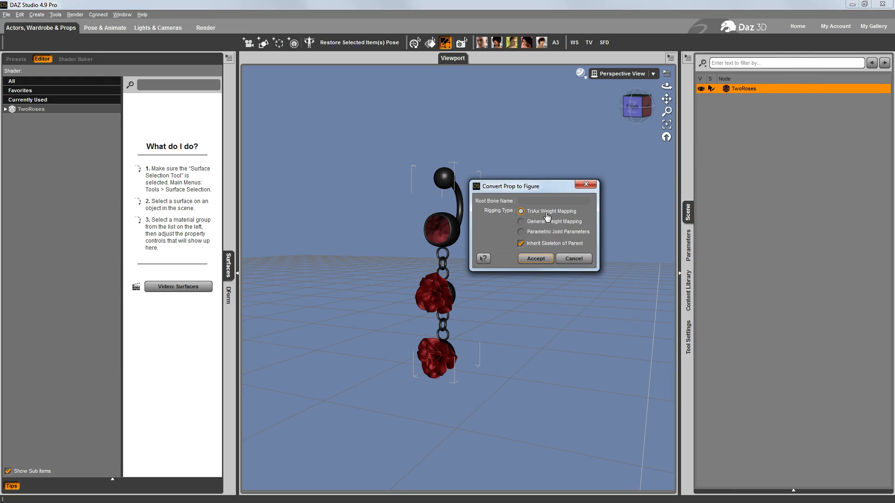
pyautogui.click(536, 259)
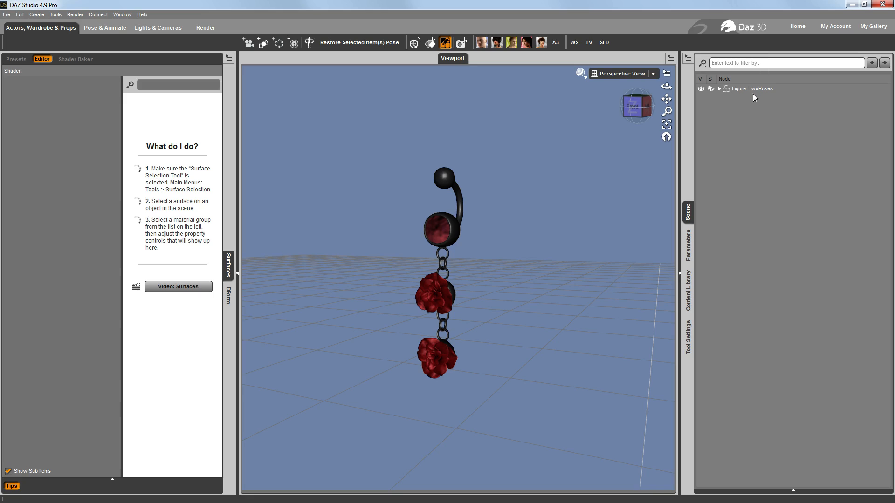
# Rename the converted figure as "Two Roses" and check its hip bone, leaving the figure's root node selected
pyautogui.click(741, 88)
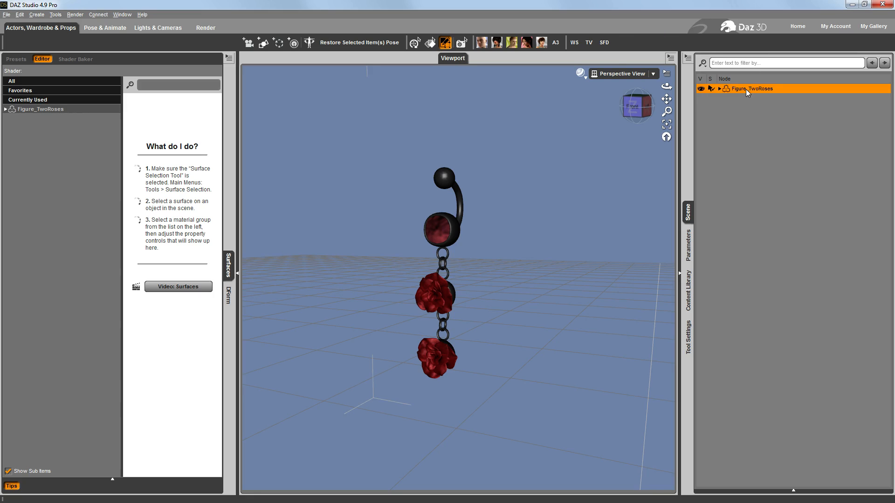
pyautogui.doubleClick(747, 88)
pyautogui.press('BackSpace')
pyautogui.click(742, 99)
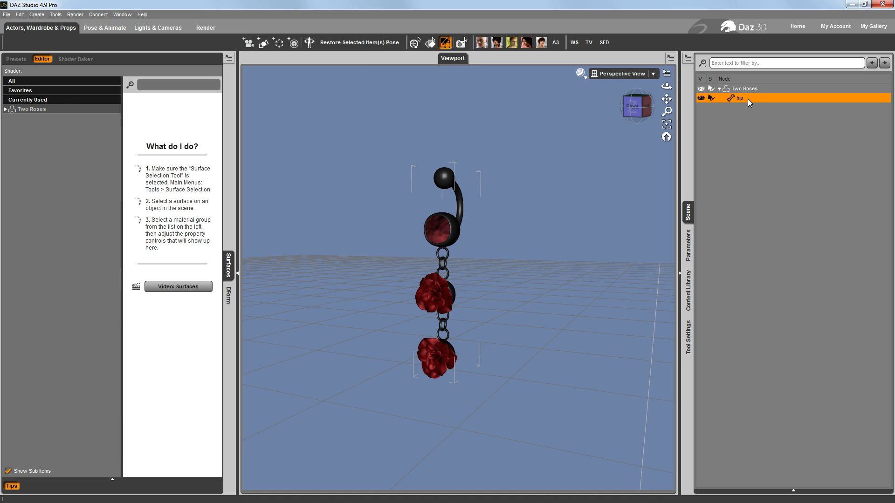
pyautogui.click(746, 90)
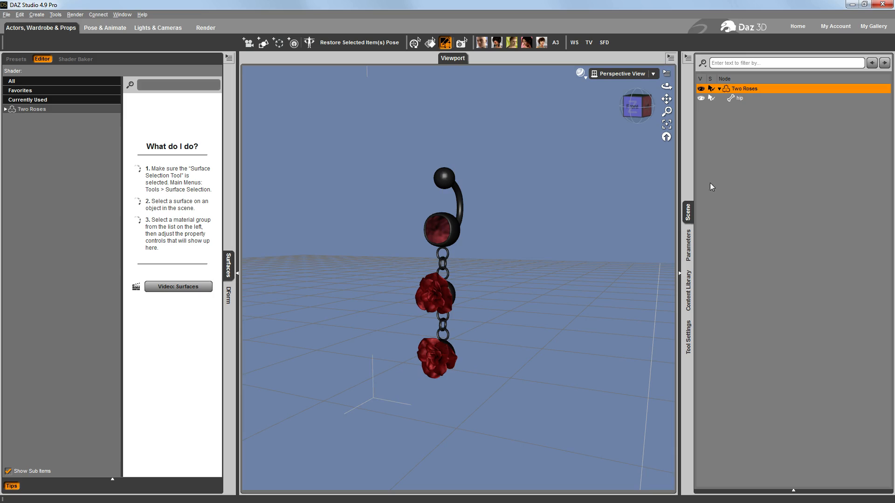
# Try the L_Swing morph at about 219% on the Two Roses figure and undo it
pyautogui.click(688, 245)
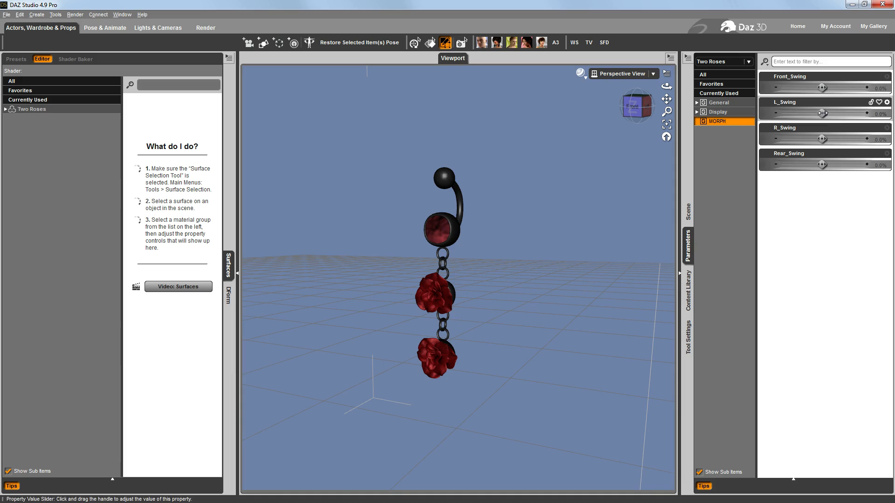
pyautogui.moveTo(822, 113)
pyautogui.mouseDown()
pyautogui.moveTo(867, 113)
pyautogui.moveTo(822, 113)
pyautogui.mouseUp()
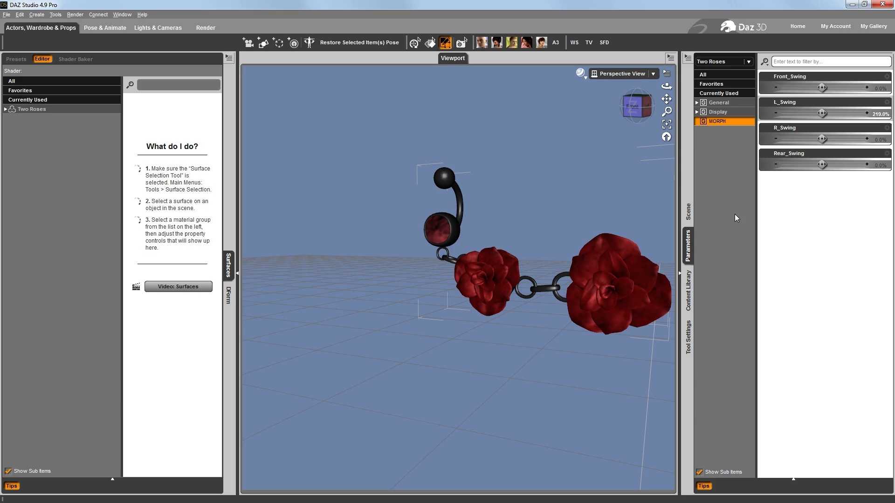
pyautogui.hotkey('ctrl', 'z')
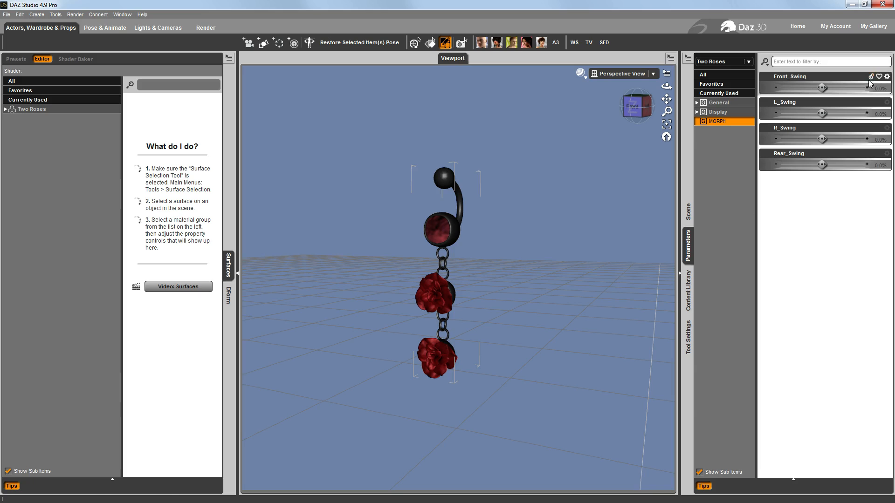
# Delete the Front_Swing, L_Swing, R_Swing and Rear_Swing morph properties in Edit Mode, and turn Edit Mode off
pyautogui.click(886, 78)
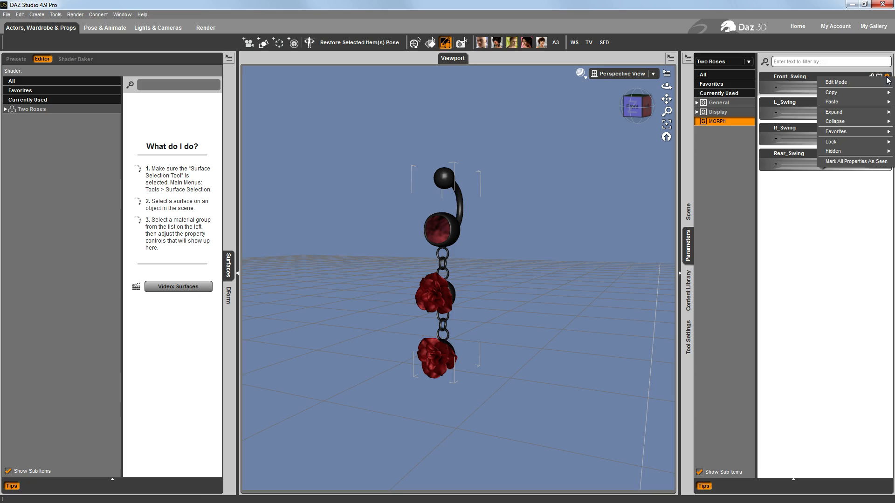
pyautogui.click(837, 82)
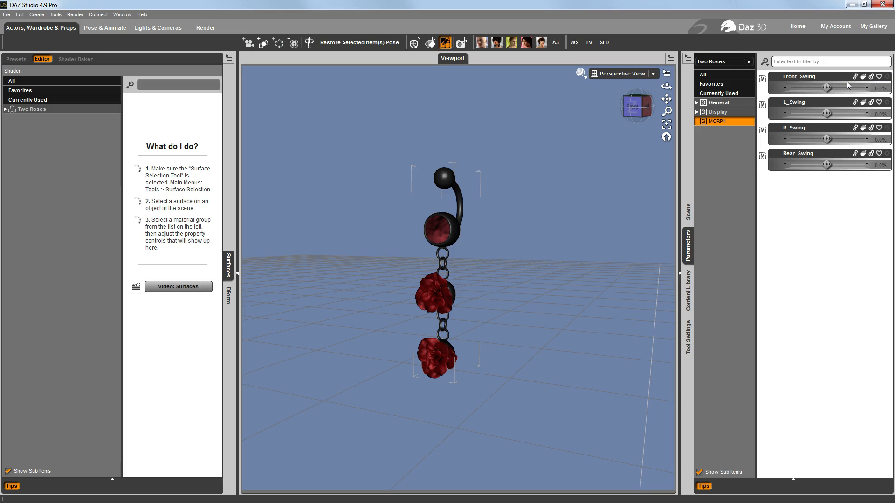
pyautogui.rightClick(819, 79)
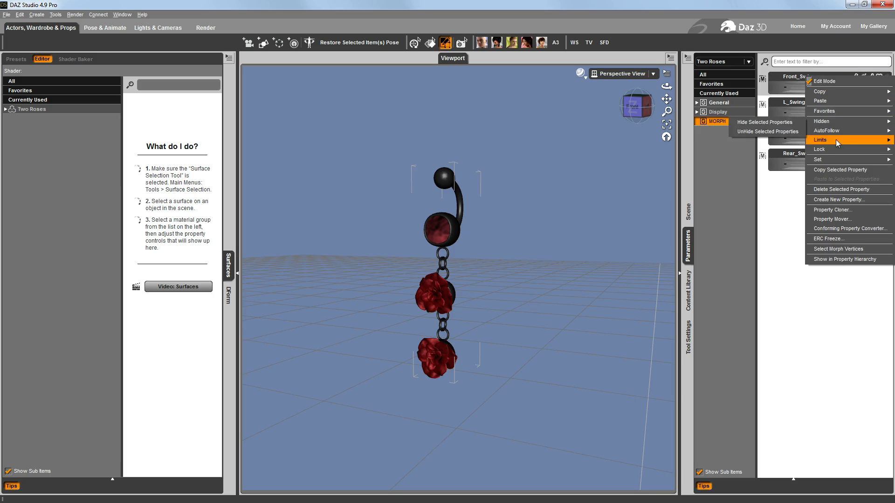
pyautogui.click(834, 188)
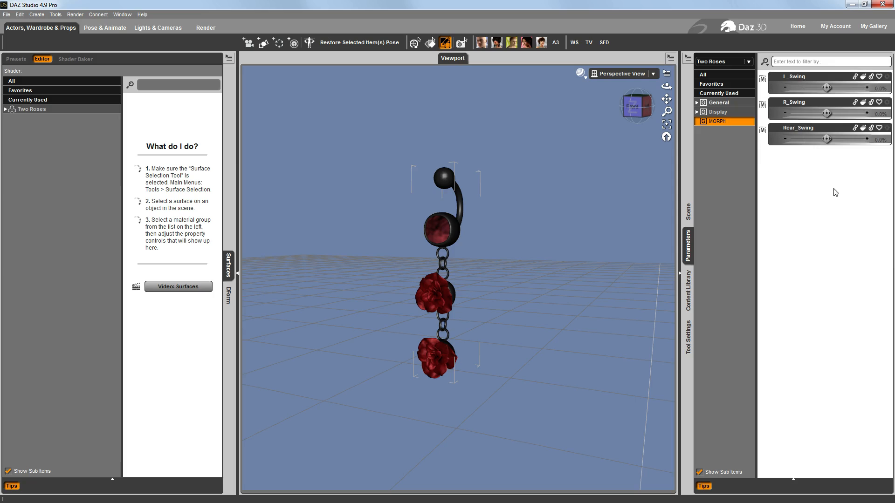
pyautogui.rightClick(801, 78)
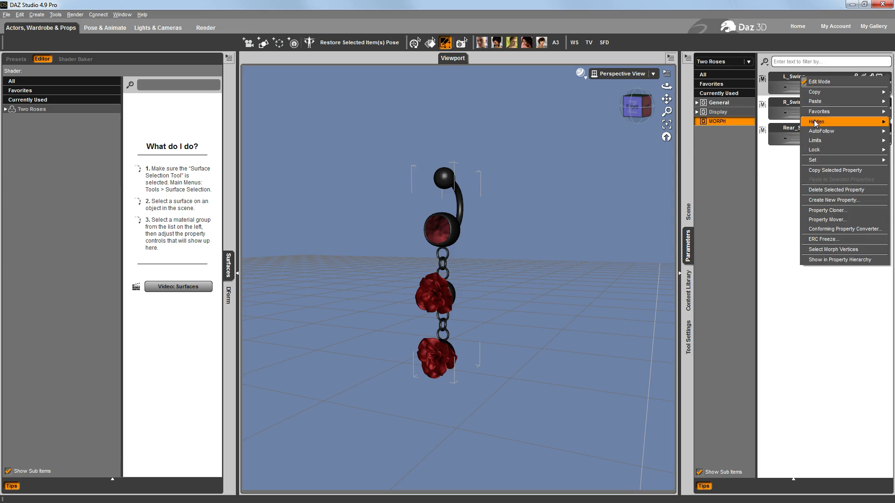
pyautogui.click(819, 189)
pyautogui.rightClick(811, 80)
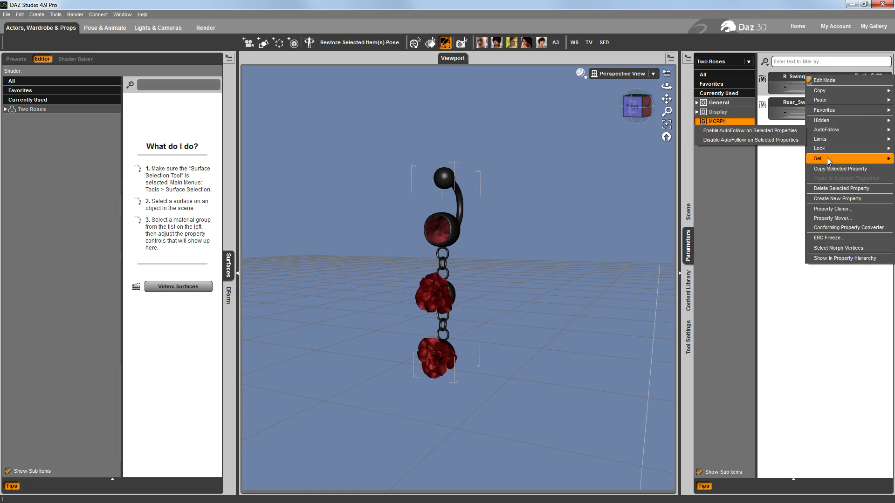
pyautogui.click(832, 188)
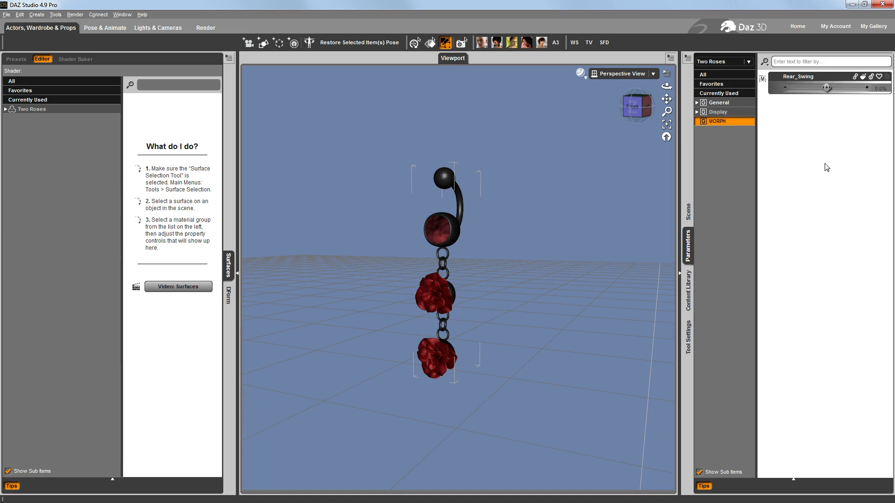
pyautogui.rightClick(800, 78)
pyautogui.click(821, 189)
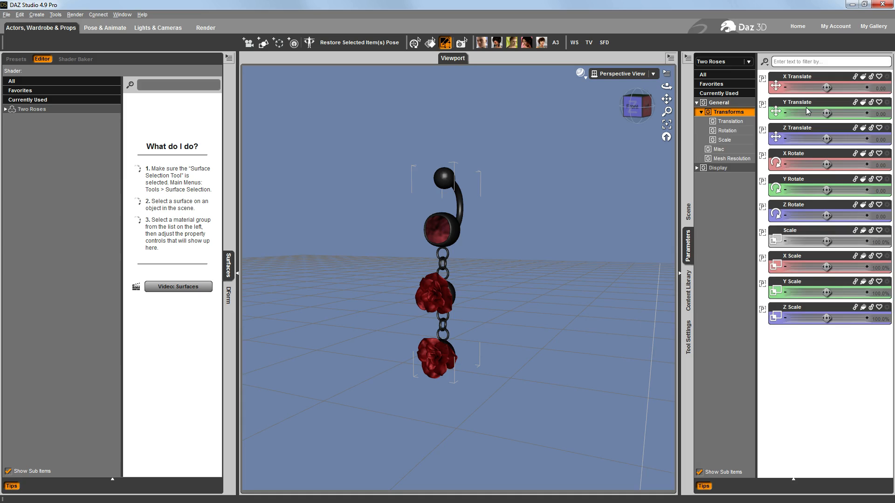
pyautogui.click(887, 81)
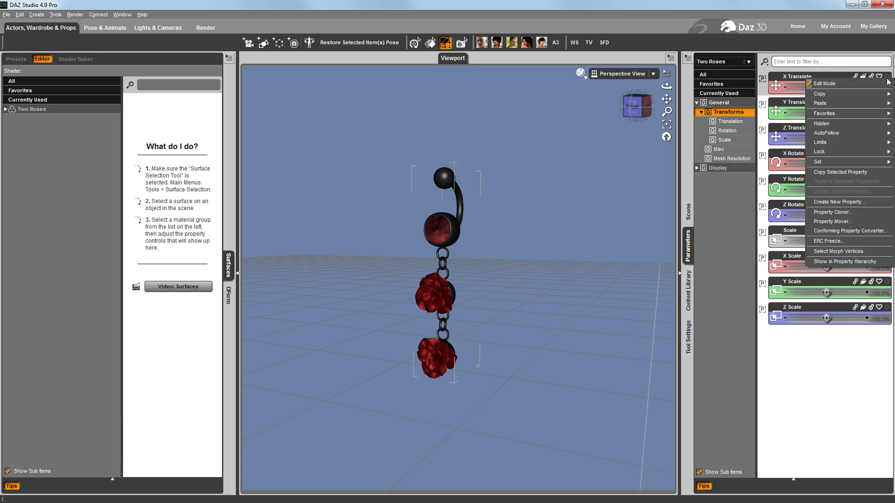
pyautogui.click(866, 84)
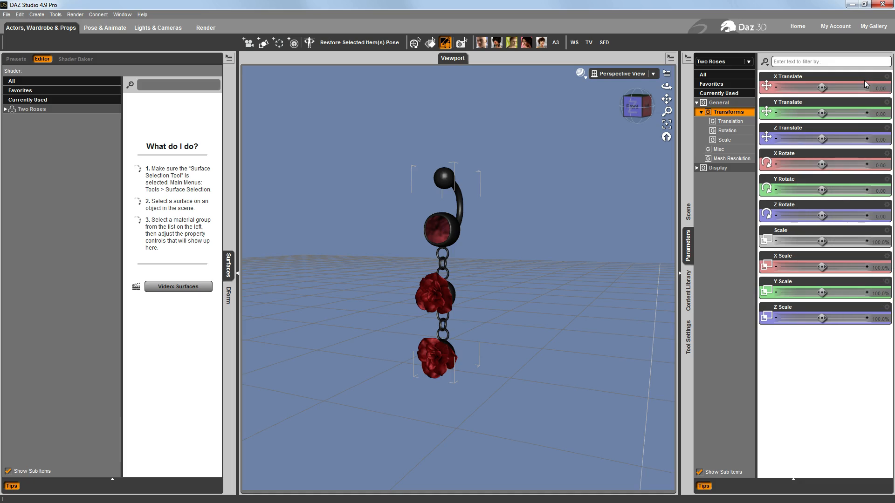
pyautogui.click(730, 226)
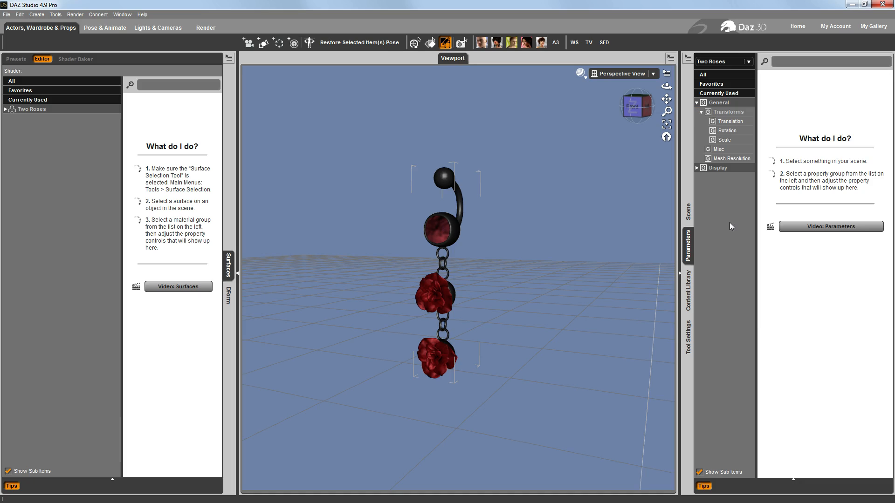
# Convert the Two Roses figure to SubD
pyautogui.click(688, 212)
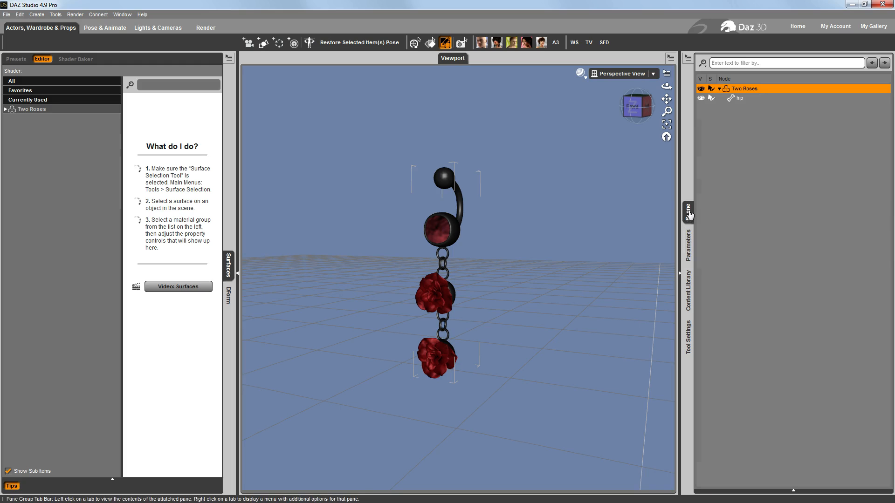
pyautogui.click(687, 58)
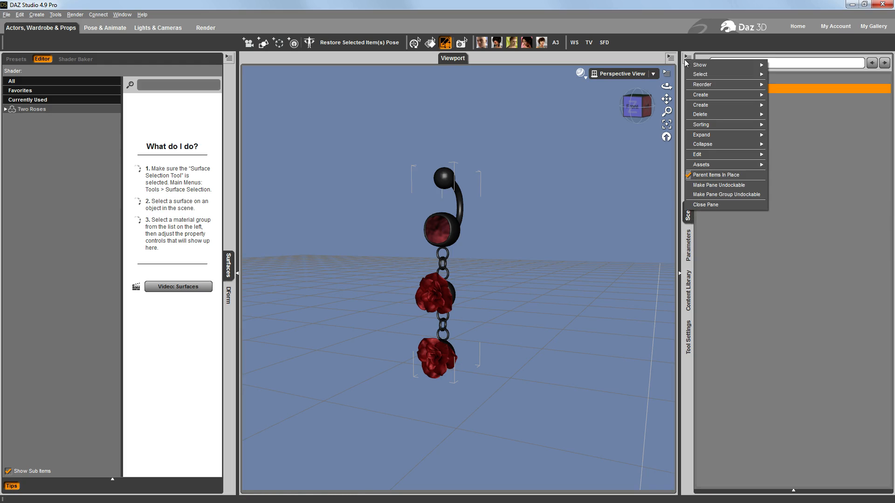
pyautogui.moveTo(709, 155)
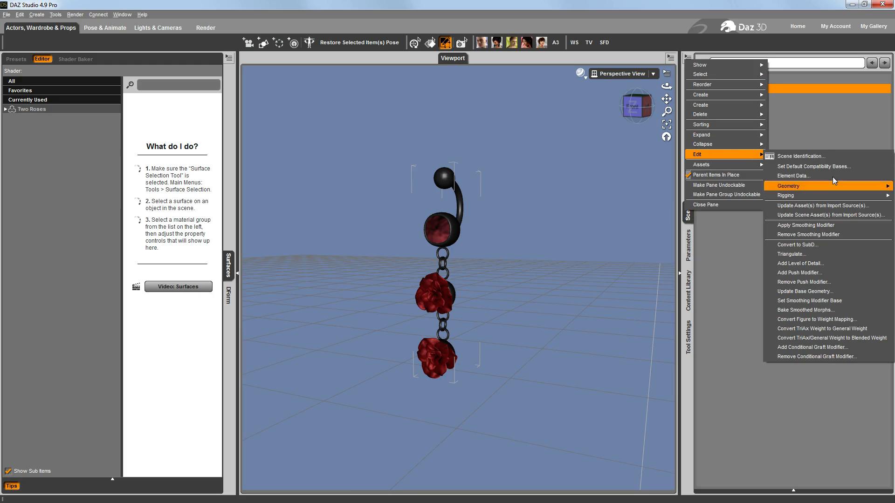
pyautogui.click(817, 245)
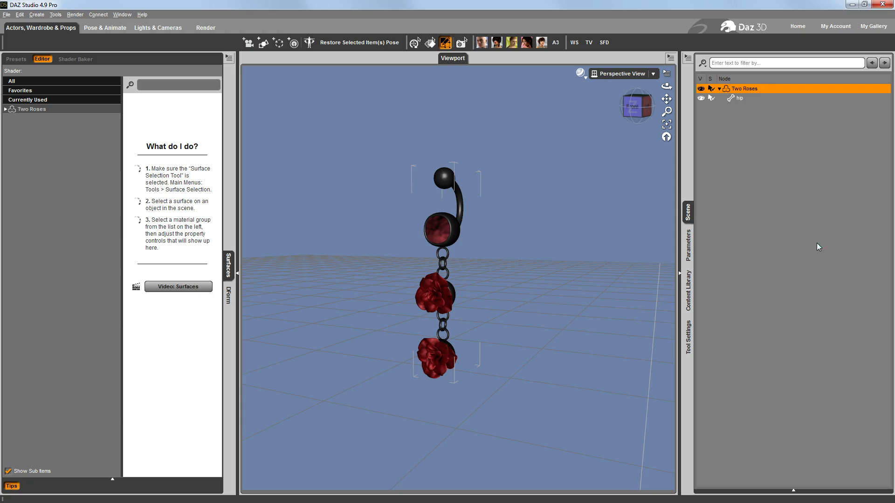
# Set the figure's View SubD Level and Render SubD Level (Minimum) to 2 in its mesh resolution settings
pyautogui.click(688, 246)
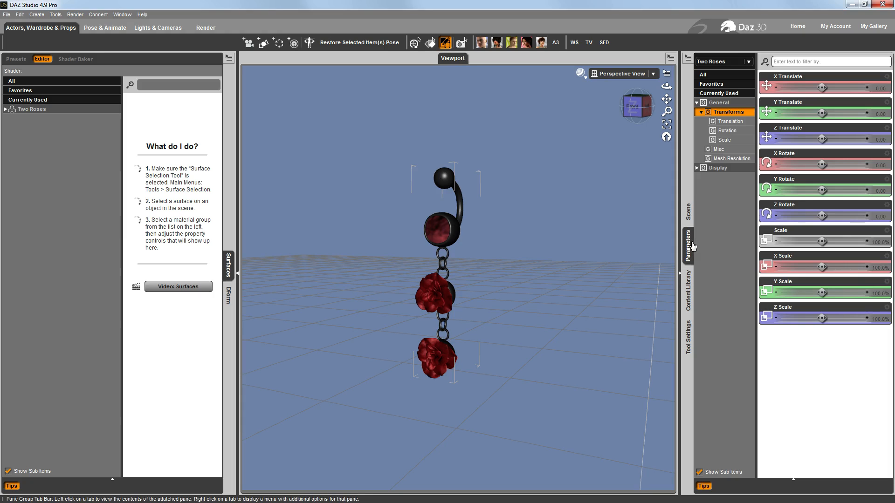
pyautogui.click(730, 159)
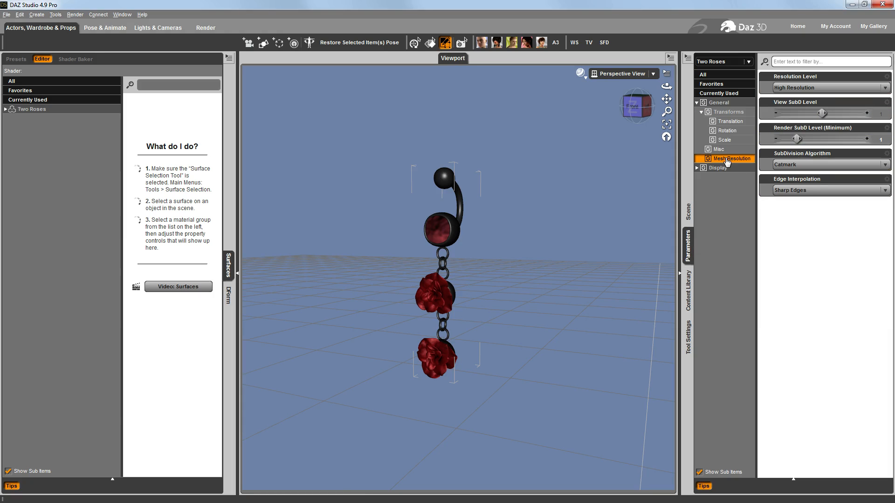
pyautogui.click(867, 113)
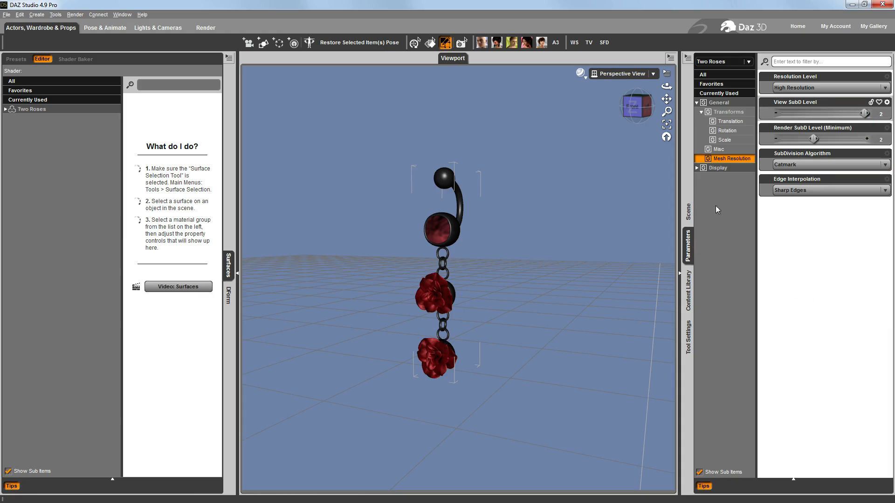
# Save the Two Roses figure as a Figure/Prop asset over the existing Two Roses file in the Navel Piercings - Jointed folder
pyautogui.click(689, 214)
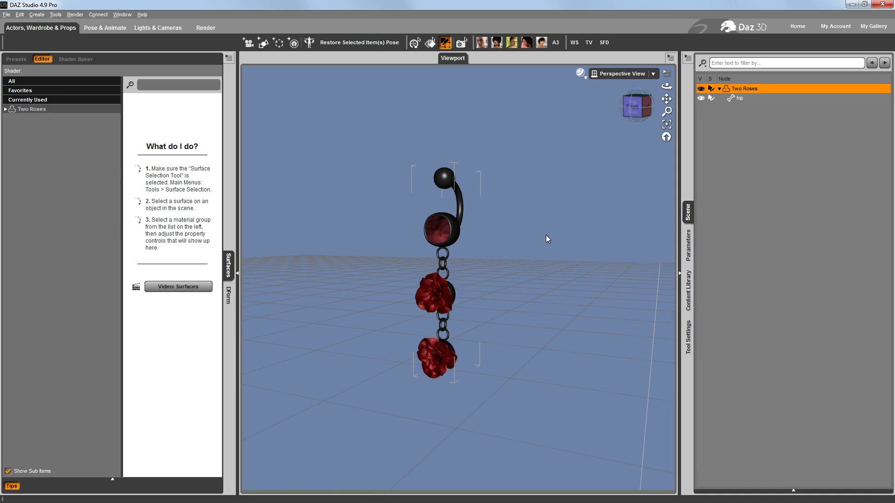
pyautogui.moveTo(632, 108)
pyautogui.mouseDown()
pyautogui.moveTo(706, 105)
pyautogui.moveTo(645, 74)
pyautogui.moveTo(593, 96)
pyautogui.moveTo(580, 90)
pyautogui.moveTo(623, 94)
pyautogui.moveTo(634, 111)
pyautogui.mouseUp()
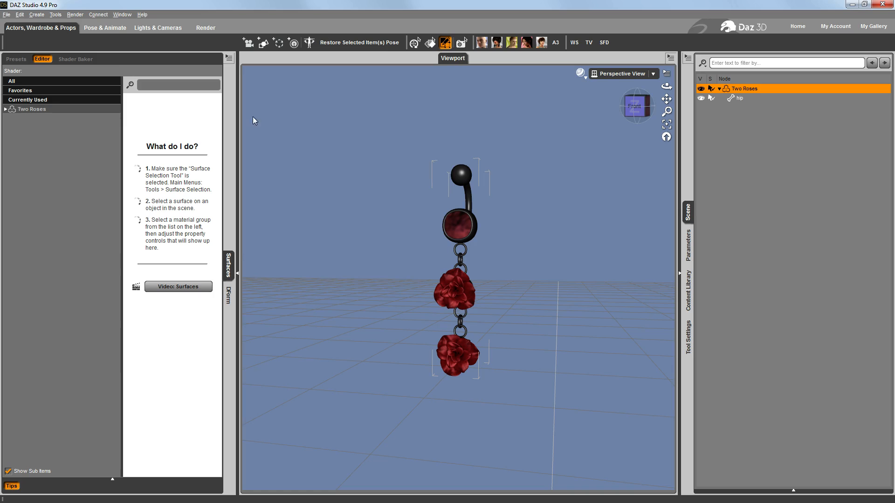
pyautogui.click(6, 15)
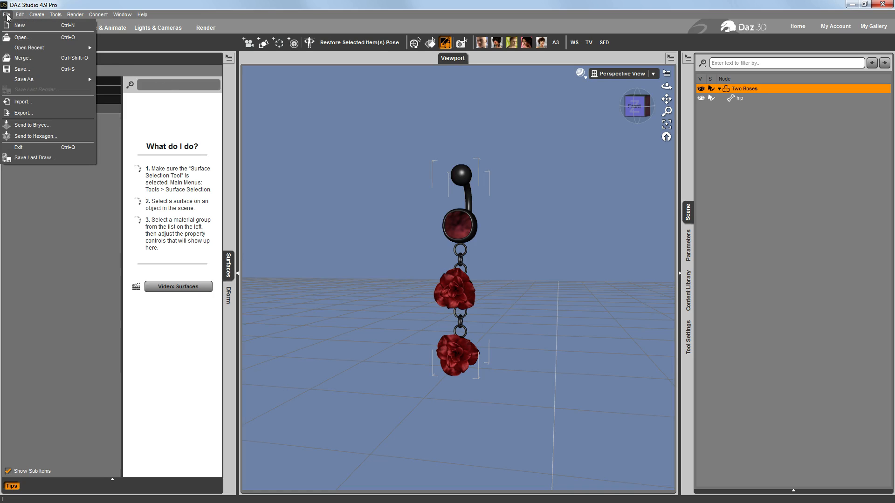
pyautogui.moveTo(28, 79)
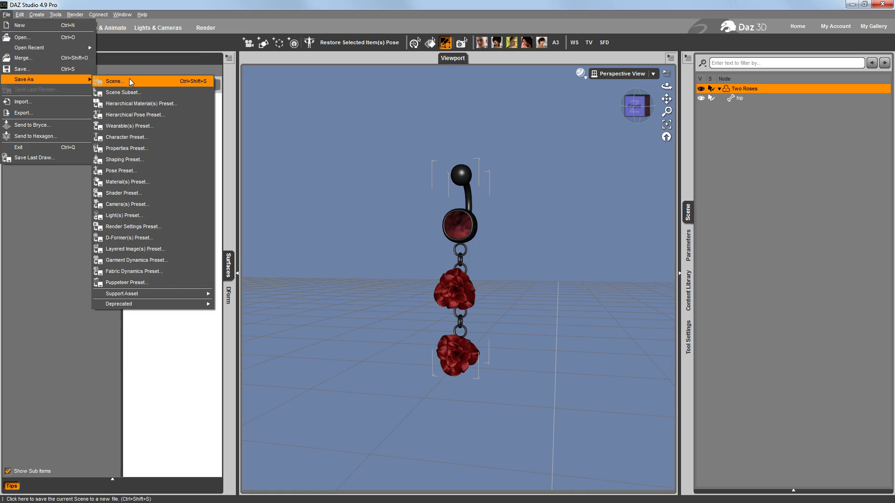
pyautogui.moveTo(171, 297)
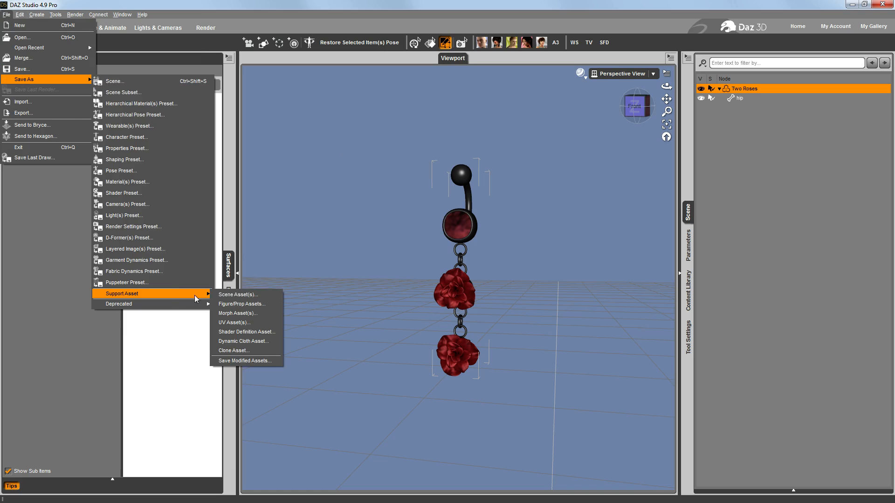
pyautogui.click(242, 305)
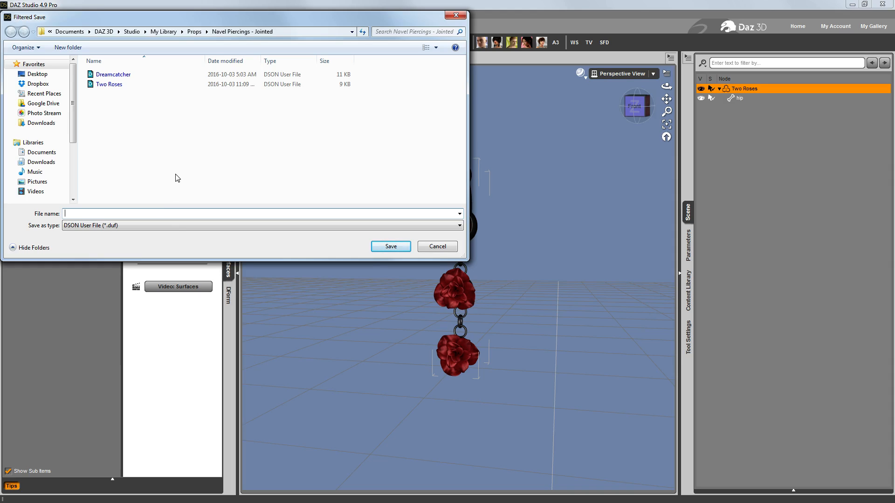
pyautogui.click(107, 86)
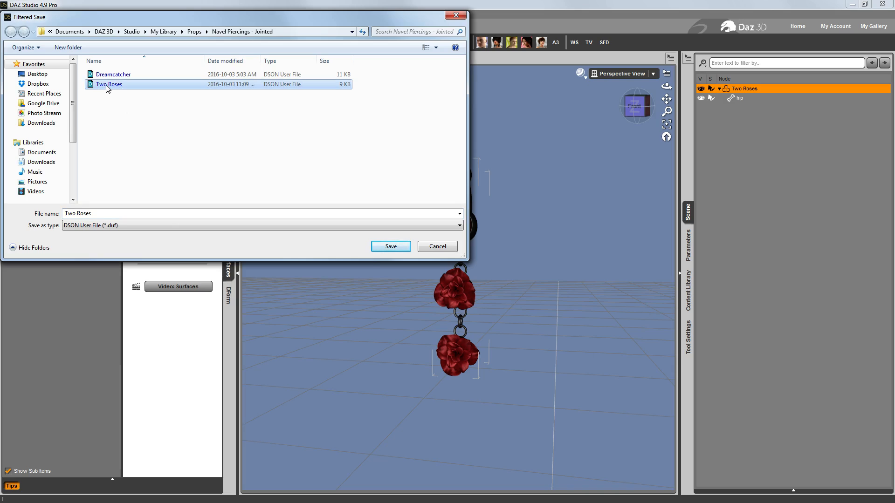
pyautogui.click(392, 247)
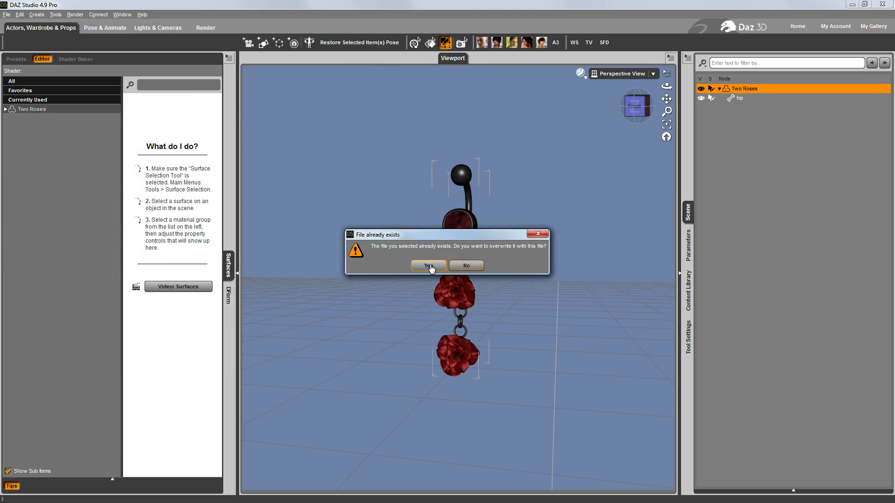
pyautogui.click(430, 268)
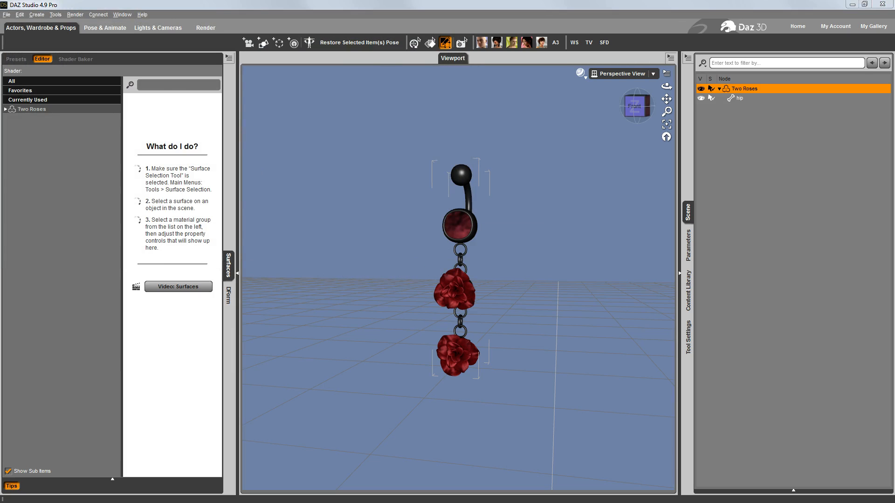
# Set the asset's product name to "Navel Piercing - Jointed" and its content type to Prop > Waist, and accept the save options
pyautogui.moveTo(415, 232); pyautogui.dragTo(344, 176)
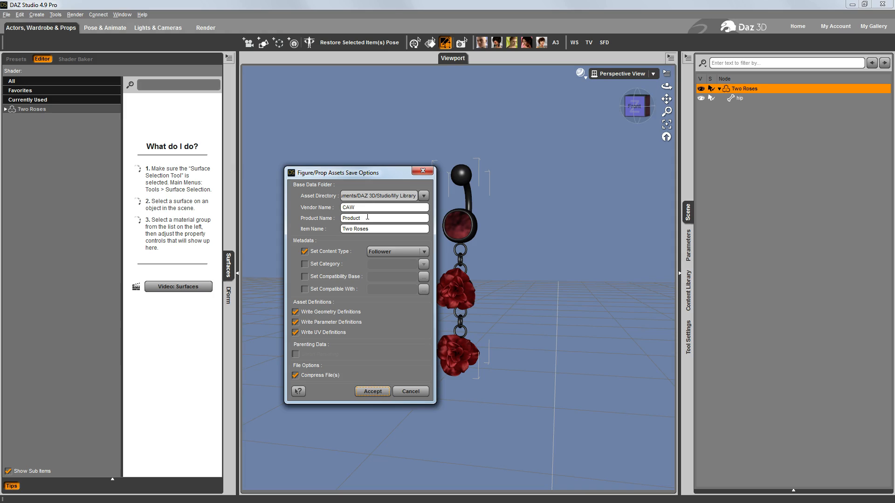
pyautogui.moveTo(367, 216); pyautogui.dragTo(325, 223)
pyautogui.write('Navel Piercing')
pyautogui.write('- Jointed')
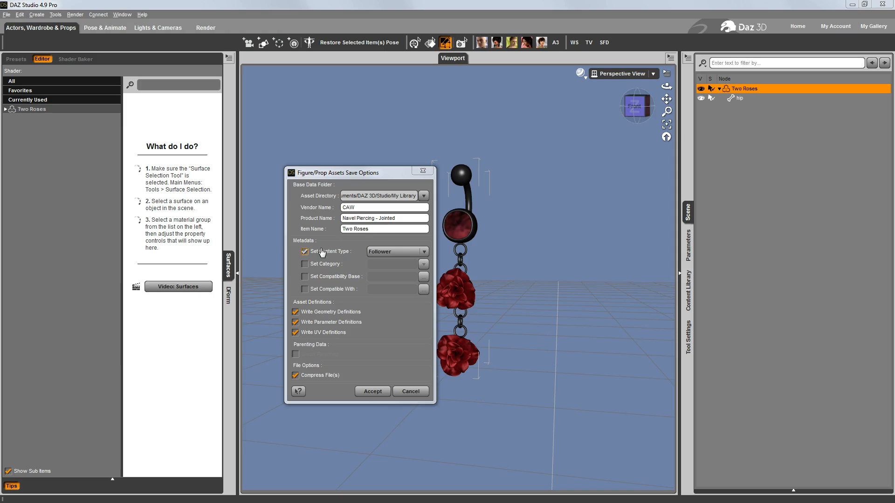
pyautogui.click(423, 252)
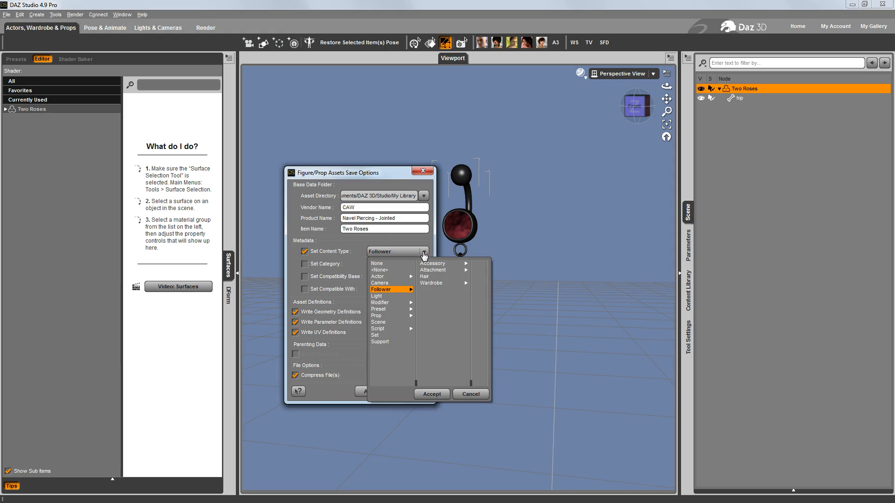
pyautogui.click(383, 316)
pyautogui.click(426, 316)
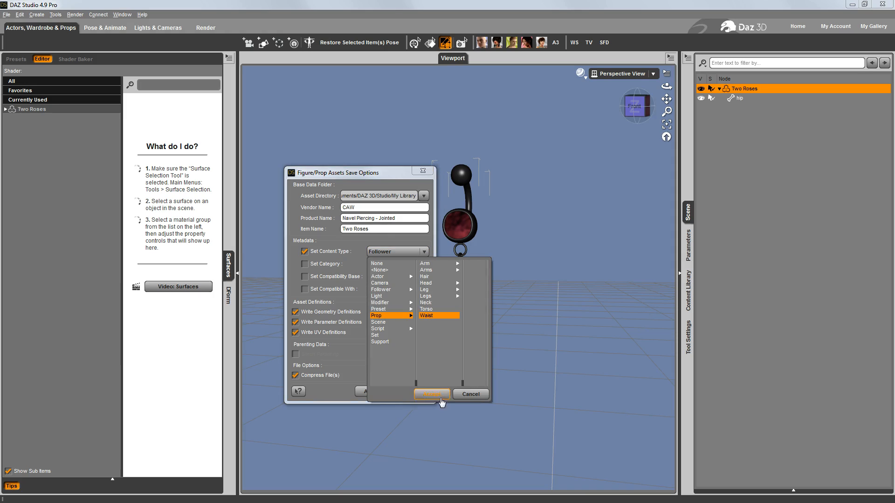
pyautogui.click(431, 394)
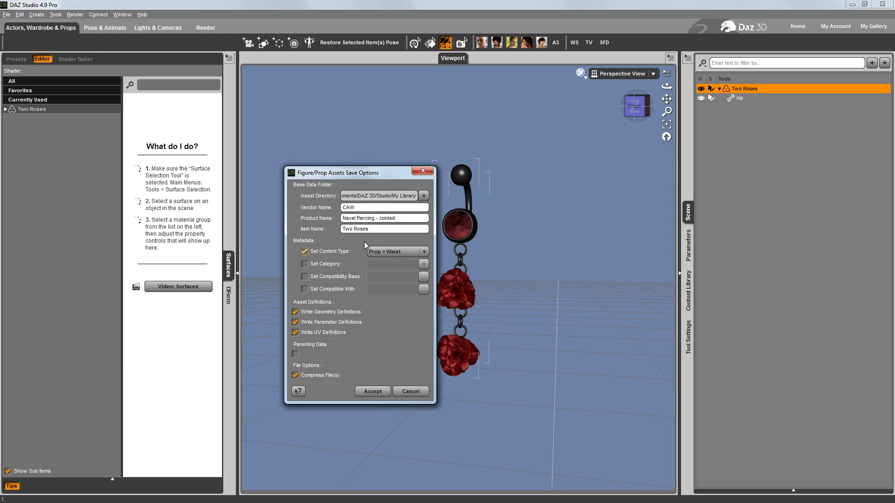
pyautogui.click(372, 393)
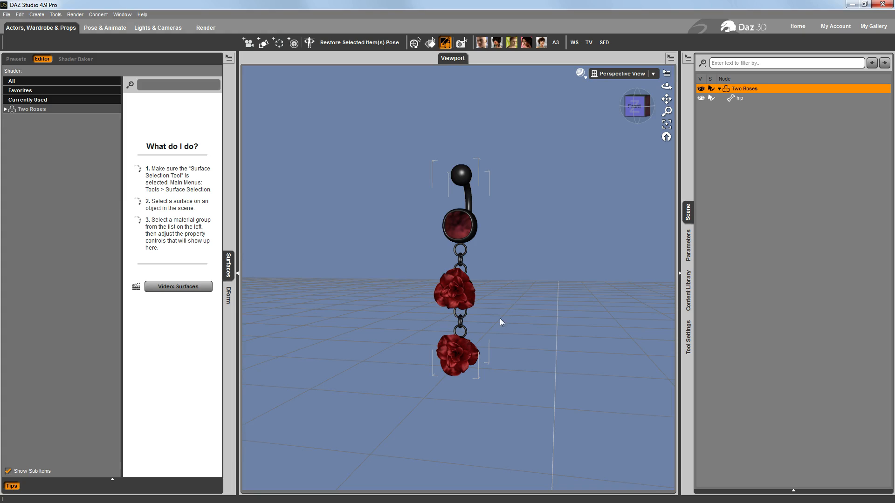
# Activate the Geometry Editor and rename the abdomen face group to "Navel Piercing"
pyautogui.click(647, 107)
pyautogui.moveTo(647, 107)
pyautogui.mouseDown()
pyautogui.moveTo(713, 107)
pyautogui.moveTo(632, 106)
pyautogui.moveTo(684, 107)
pyautogui.moveTo(644, 111)
pyautogui.mouseUp()
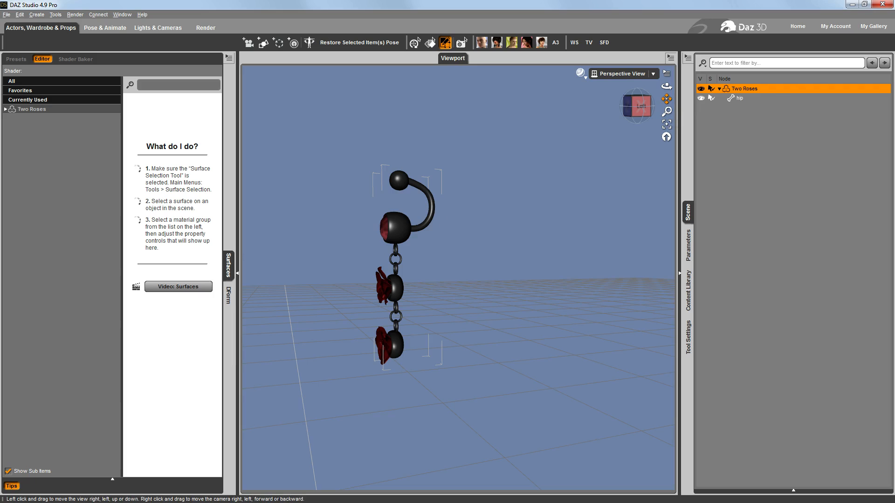
pyautogui.moveTo(666, 99); pyautogui.dragTo(679, 115)
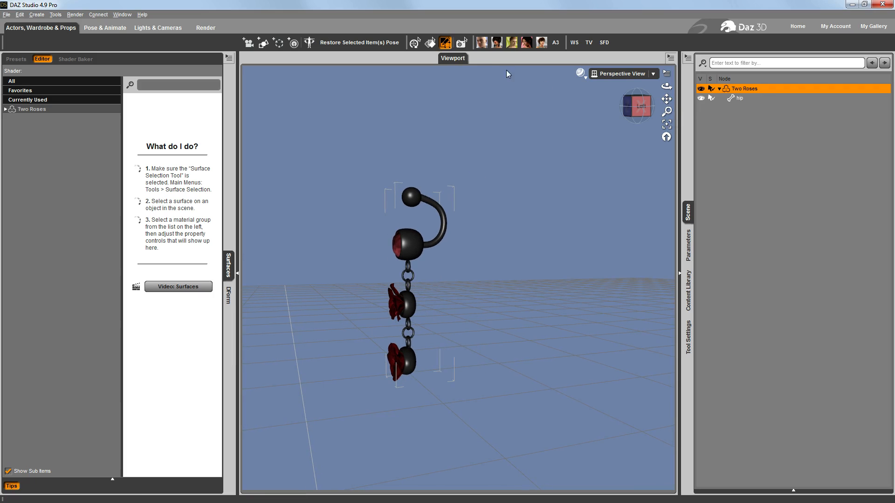
pyautogui.click(446, 43)
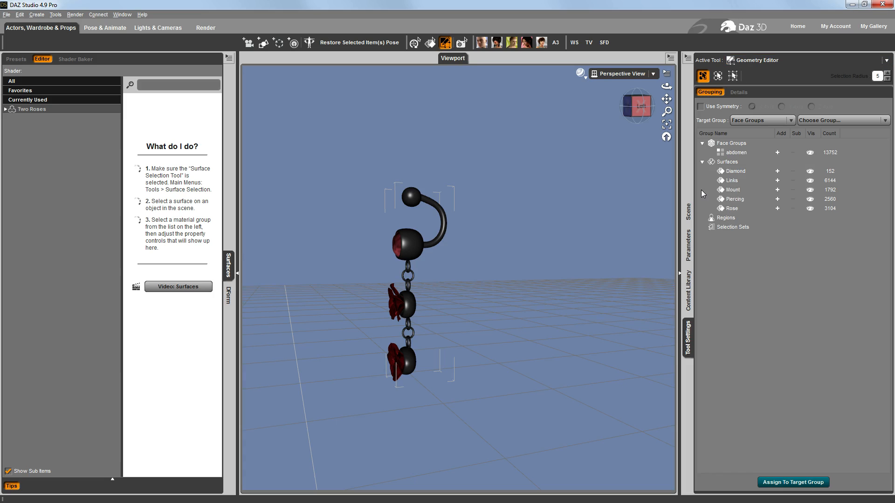
pyautogui.click(702, 143)
pyautogui.click(746, 152)
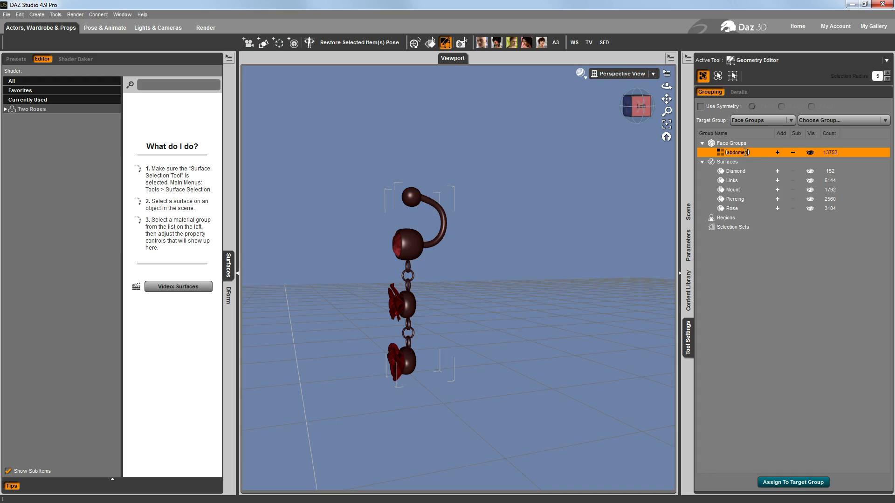
pyautogui.write('Navel Piercing')
pyautogui.press('Return')
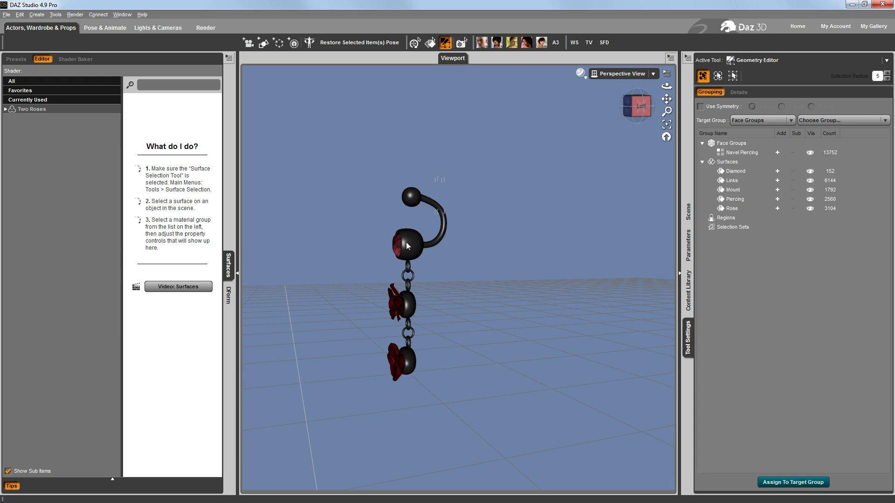
# Show the piercing from the Left view and choose Marquee Selection as the Geometry Editor's selection type
pyautogui.click(637, 107)
pyautogui.moveTo(666, 99); pyautogui.dragTo(620, 101)
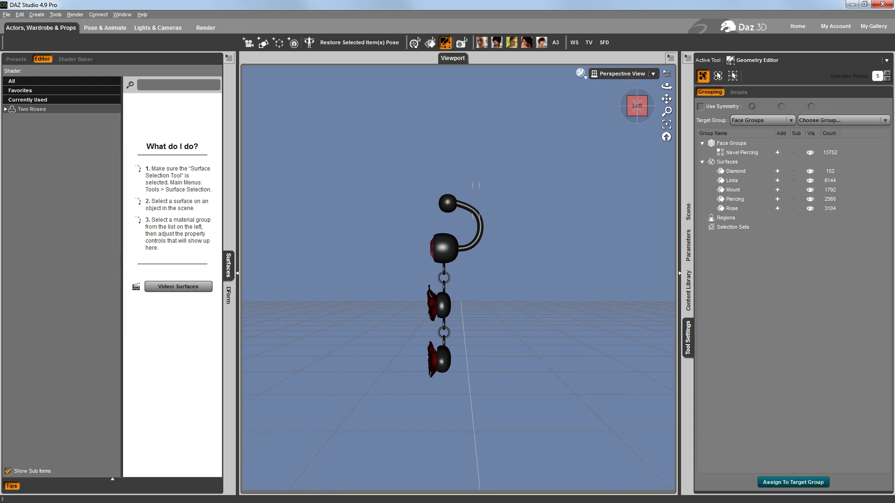
pyautogui.scroll(5, 458, 280)
pyautogui.scroll(-1, 458, 280)
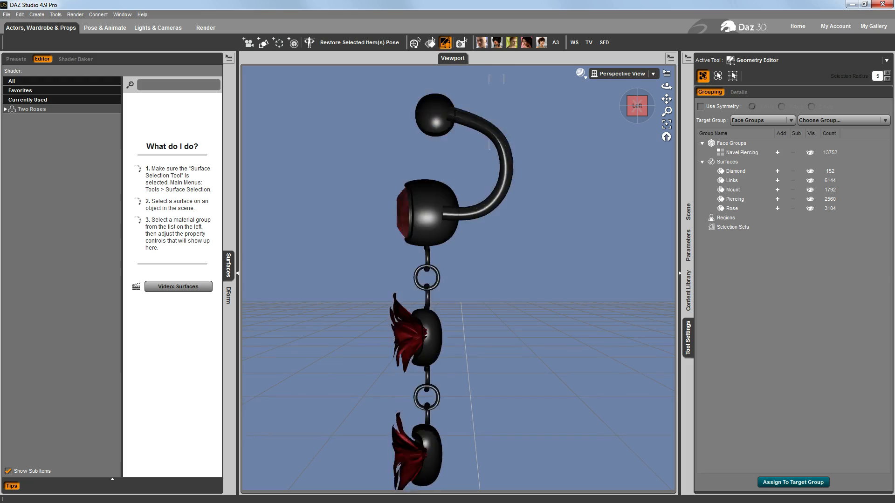
pyautogui.scroll(-2, 576, 261)
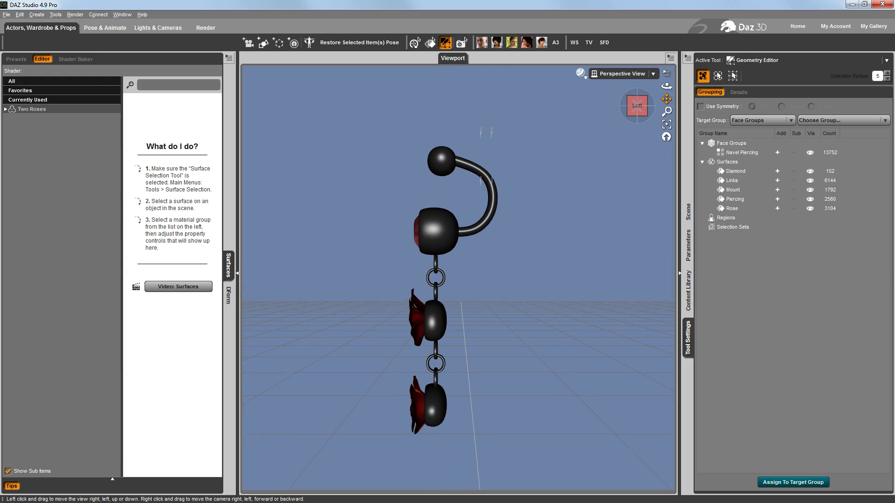
pyautogui.moveTo(667, 99); pyautogui.dragTo(582, 196)
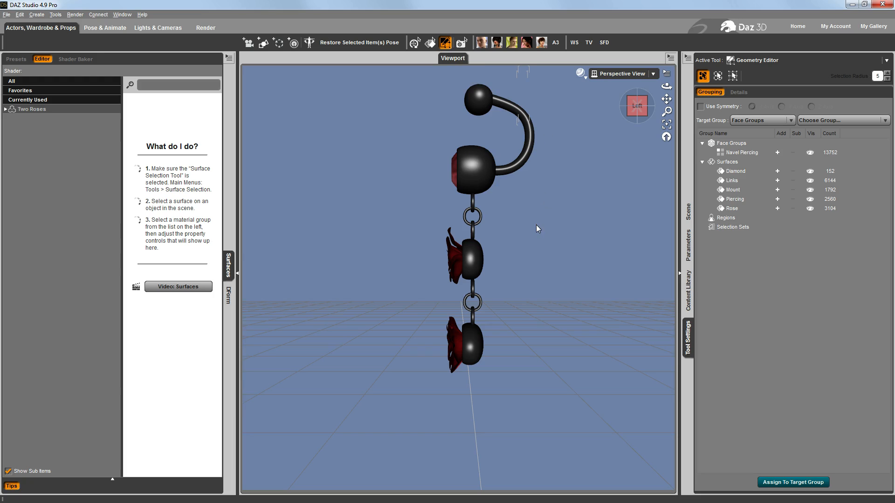
pyautogui.rightClick(570, 223)
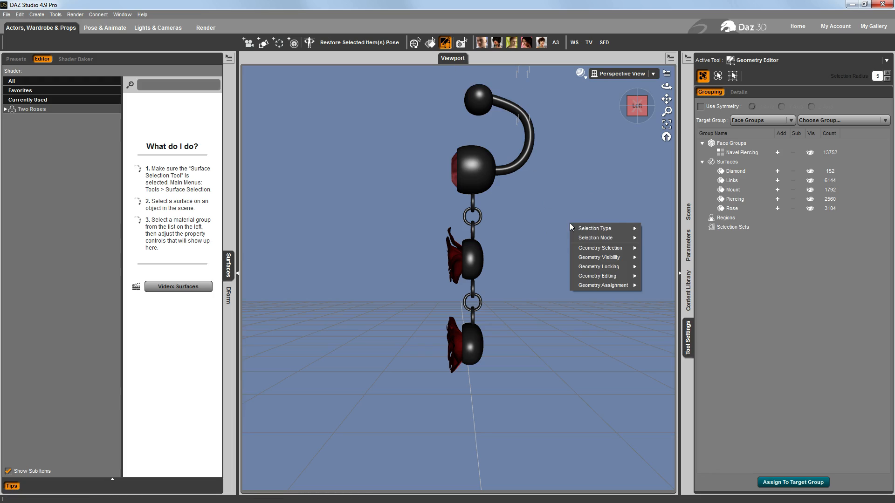
pyautogui.moveTo(602, 238)
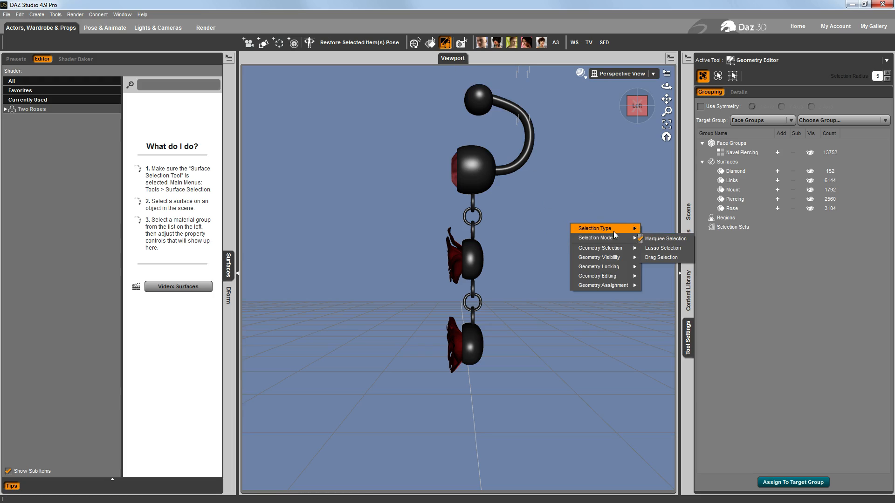
pyautogui.click(667, 239)
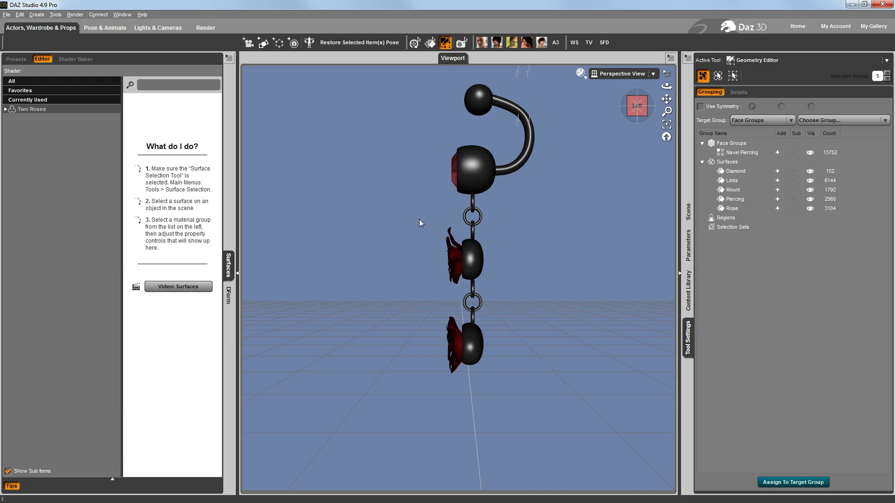
# Marquee-select faces around the upper rose and extend the selection to all connected geometry, including its adjoining chain links
pyautogui.moveTo(421, 218); pyautogui.dragTo(471, 232)
pyautogui.moveTo(530, 289); pyautogui.dragTo(530, 289)
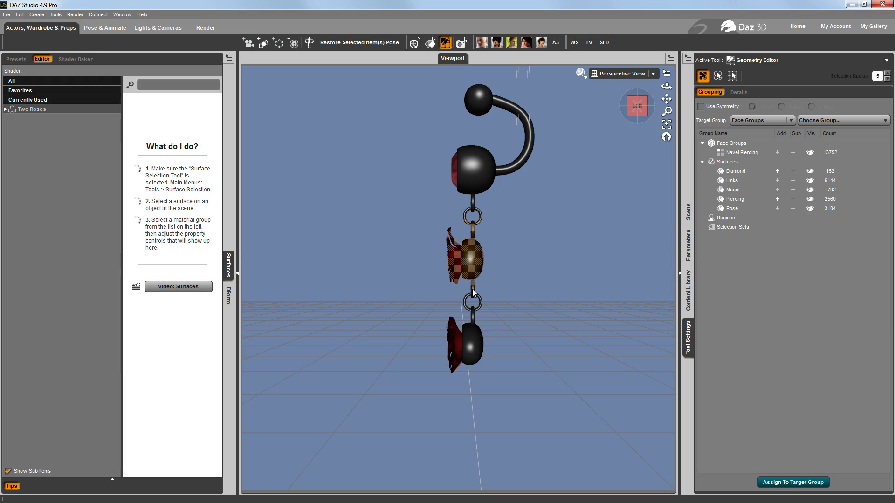
pyautogui.rightClick(545, 256)
pyautogui.moveTo(591, 281)
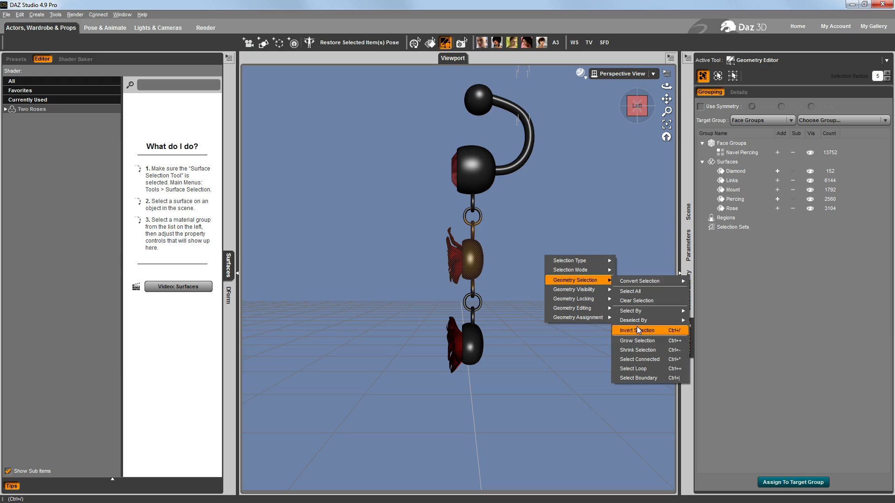
pyautogui.click(644, 357)
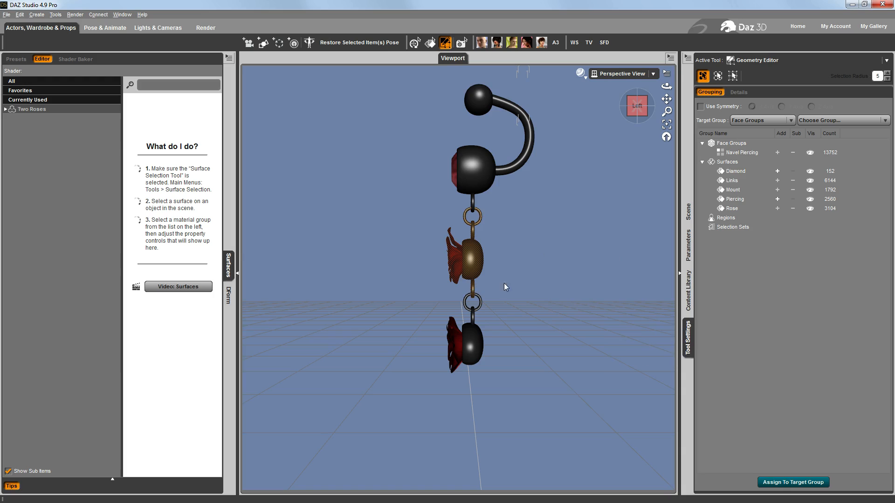
# Create a face group named "Flower - Top" from the selected upper rose geometry
pyautogui.rightClick(532, 263)
pyautogui.moveTo(566, 325)
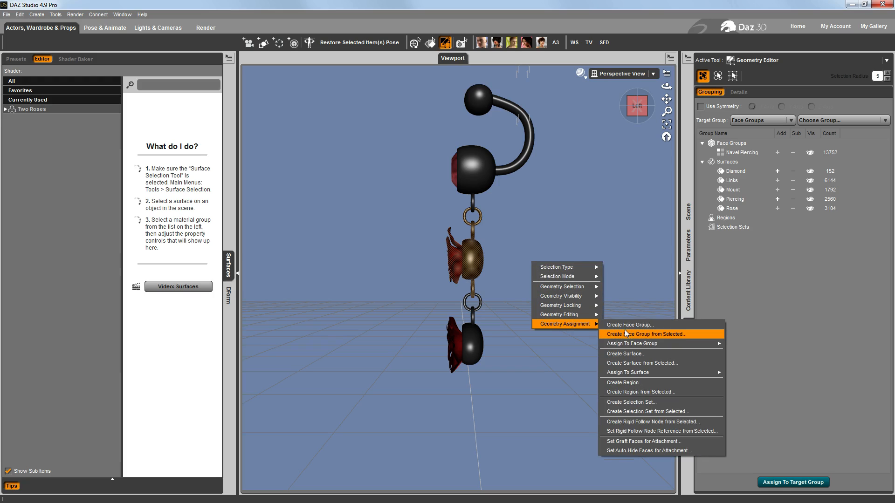
pyautogui.click(631, 335)
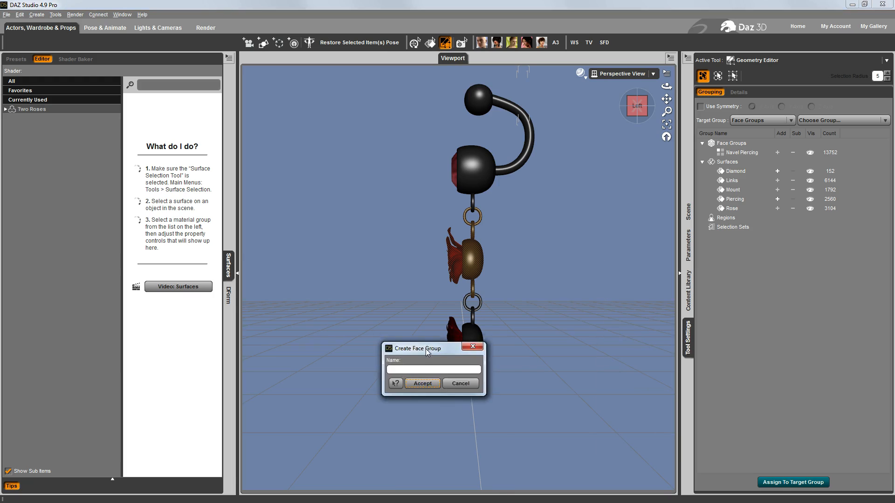
pyautogui.moveTo(425, 347); pyautogui.dragTo(310, 276)
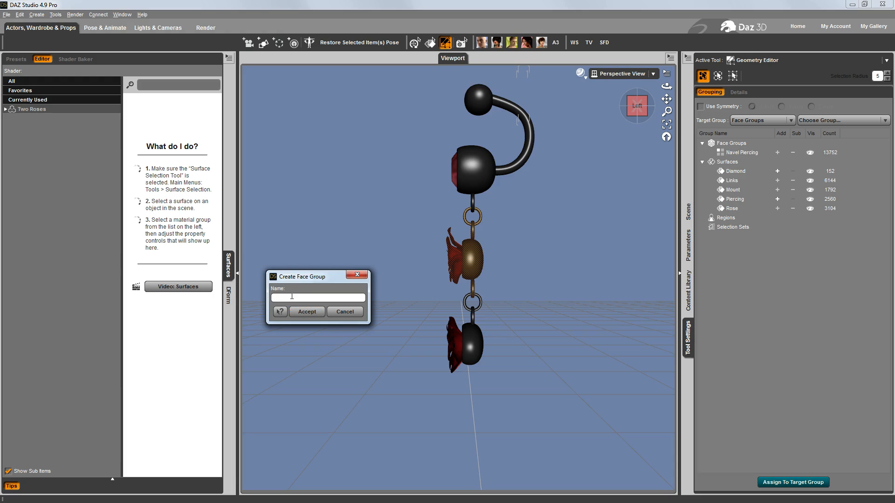
pyautogui.write('Flower -Top')
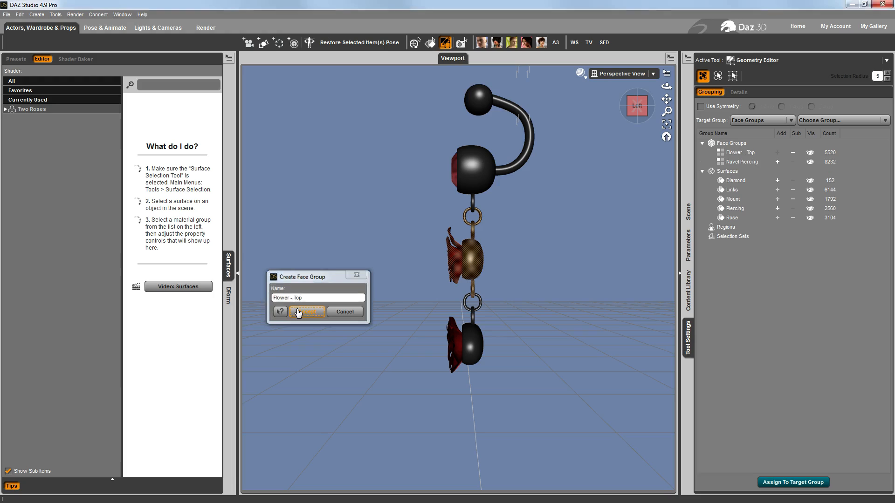
pyautogui.click(296, 310)
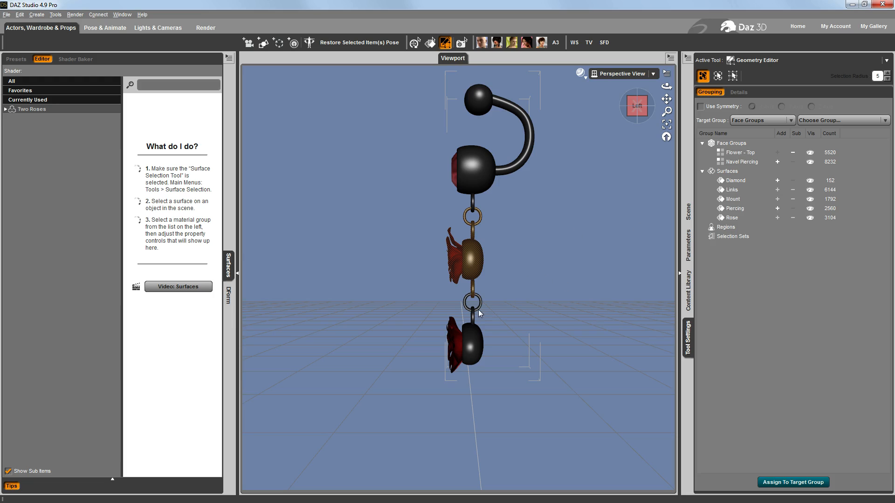
# Clear the upper rose selection, marquee-select faces around the lower rose, and extend the selection to all connected geometry
pyautogui.rightClick(546, 258)
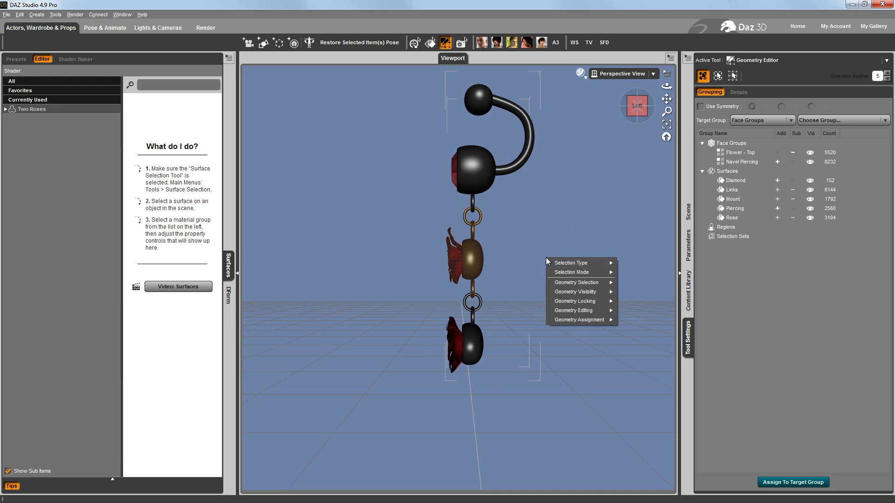
pyautogui.moveTo(600, 284)
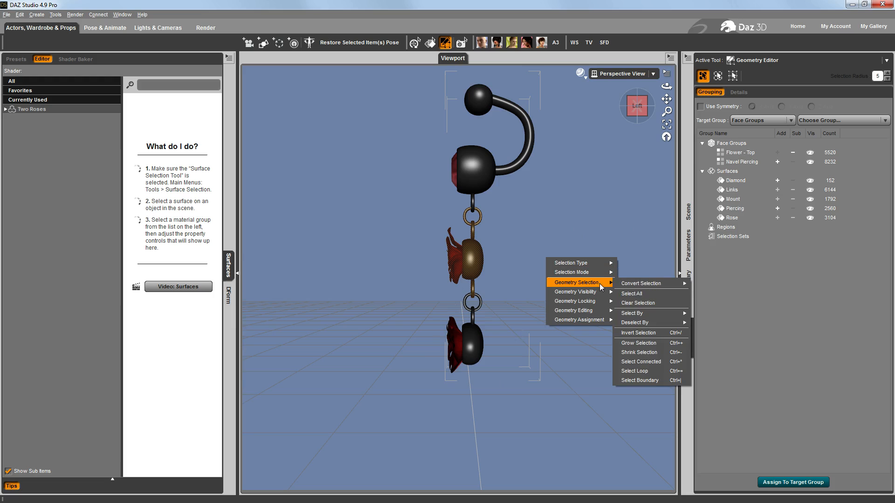
pyautogui.click(637, 303)
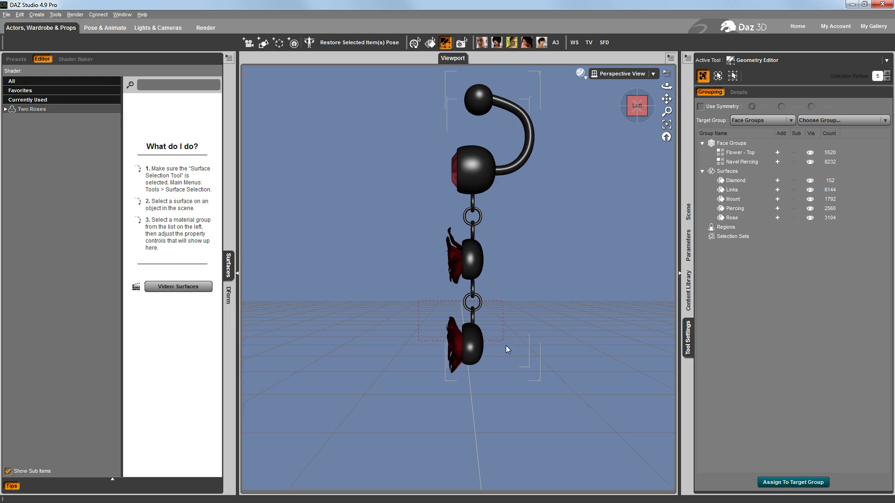
pyautogui.moveTo(521, 380); pyautogui.dragTo(522, 382)
pyautogui.rightClick(564, 306)
pyautogui.moveTo(601, 334)
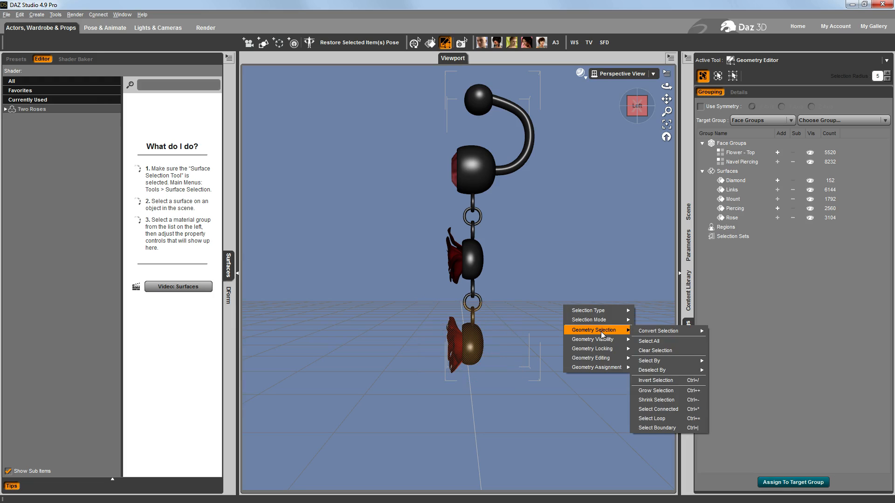
pyautogui.click(660, 404)
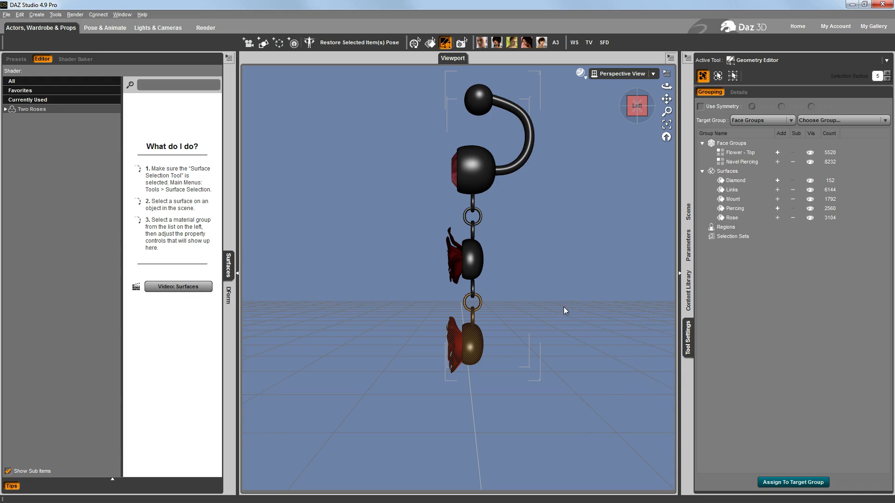
# Create a face group named "Flower - Bottom" from the selected lower rose geometry and clear the selection
pyautogui.rightClick(563, 244)
pyautogui.moveTo(614, 307)
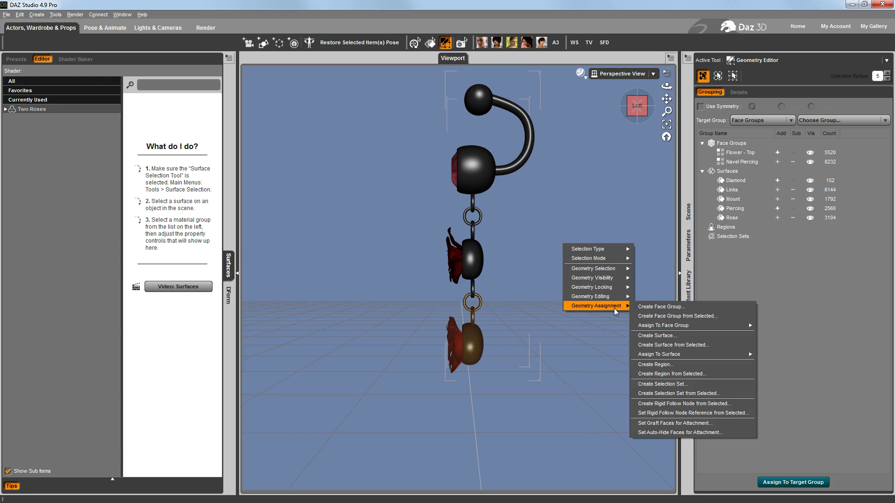
pyautogui.click(654, 317)
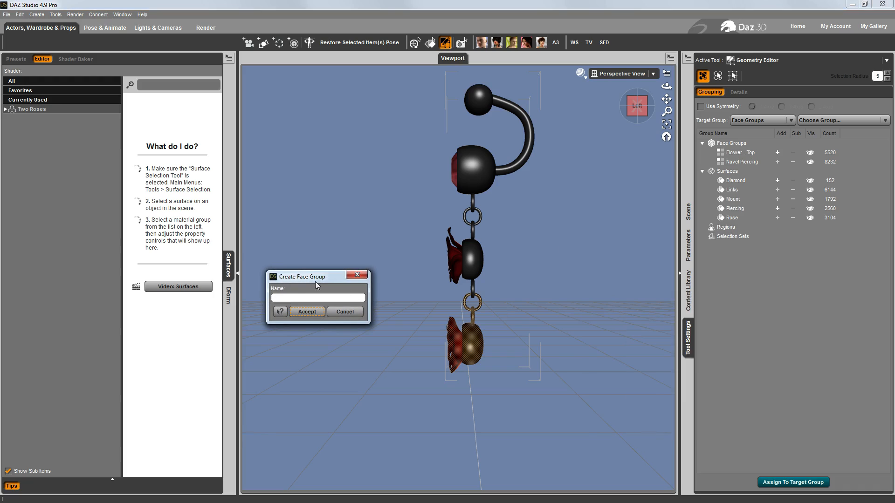
pyautogui.write('Flower - Bottom')
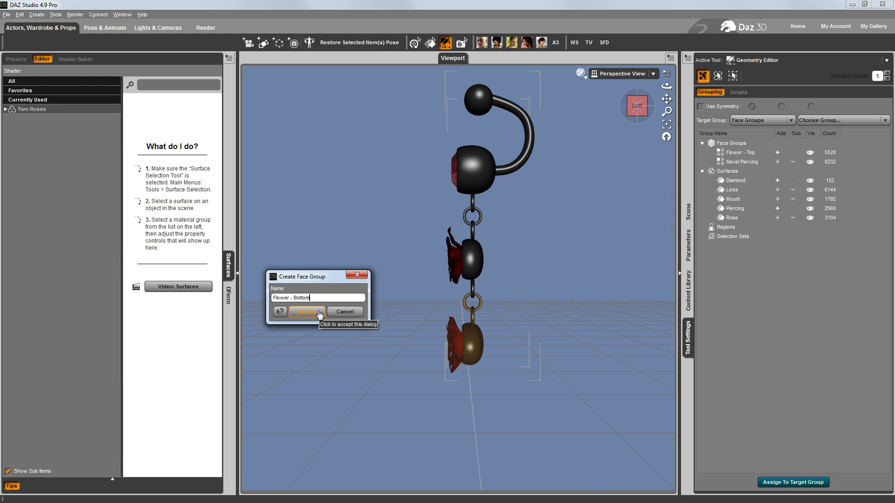
pyautogui.click(307, 312)
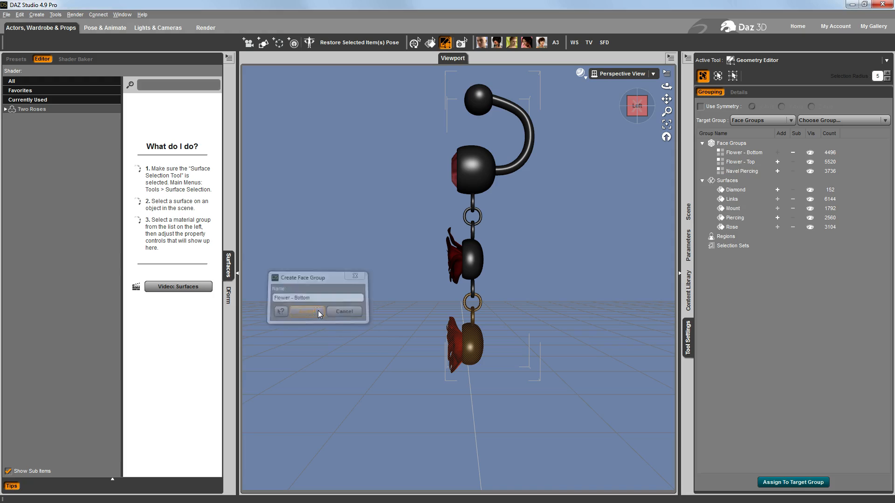
pyautogui.rightClick(583, 202)
pyautogui.moveTo(630, 227)
pyautogui.click(673, 244)
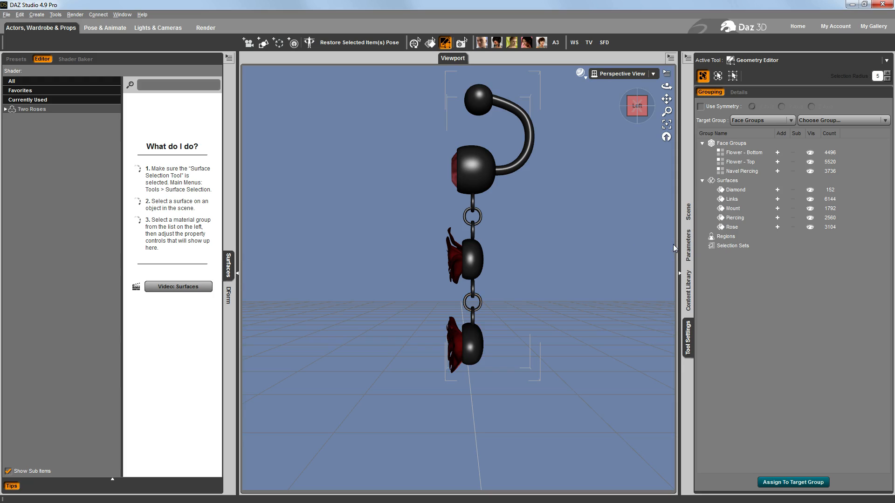
# Highlight the Navel Piercing, Flower - Top and Flower - Bottom face groups one by one to check which geometry each covers
pyautogui.moveTo(666, 99); pyautogui.dragTo(621, 148)
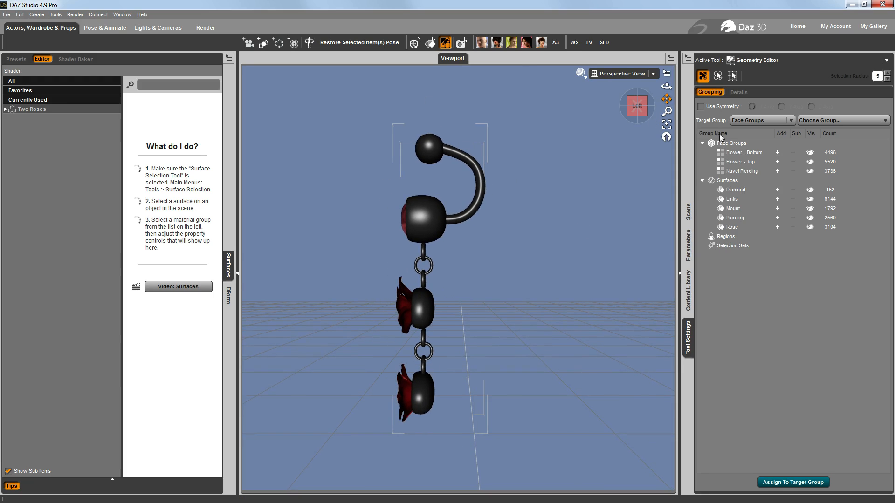
pyautogui.click(751, 171)
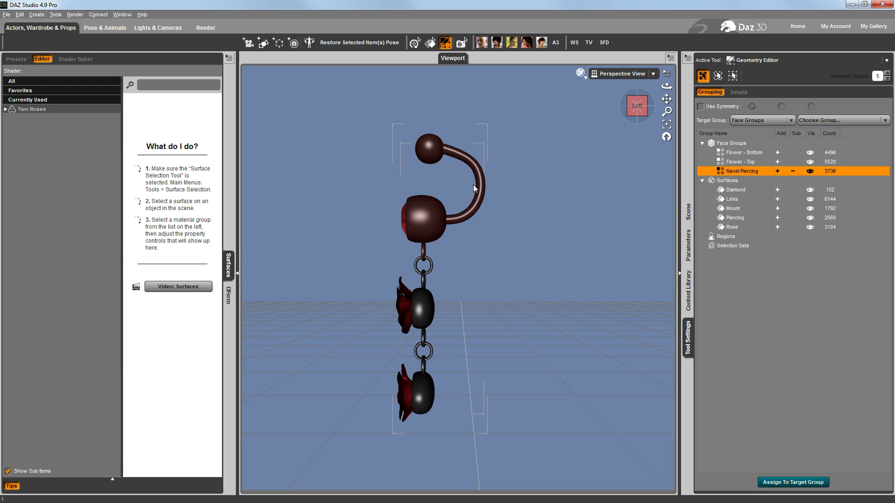
pyautogui.click(727, 161)
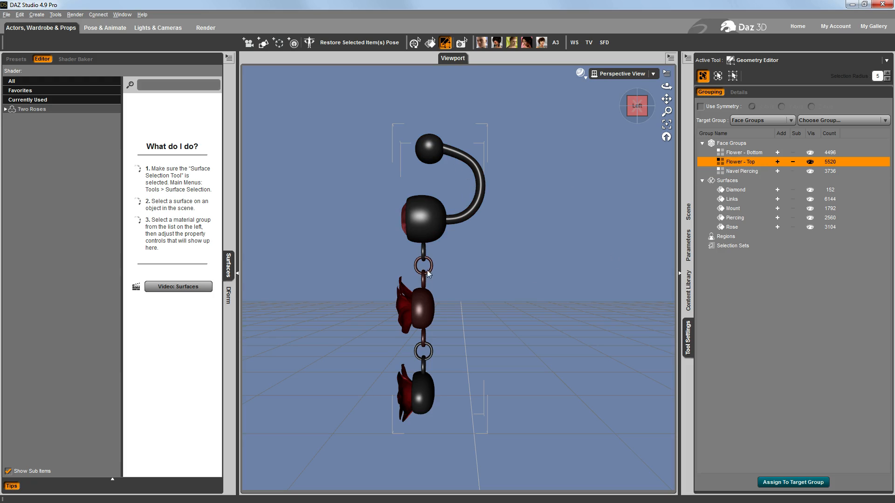
pyautogui.click(747, 153)
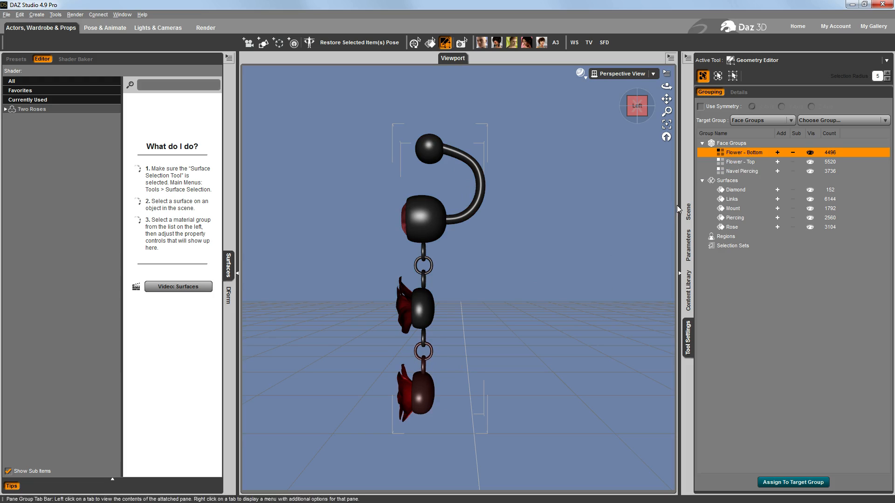
# Select the hip bone of the Two Roses figure in the scene hierarchy and activate the Joint Editor
pyautogui.click(688, 219)
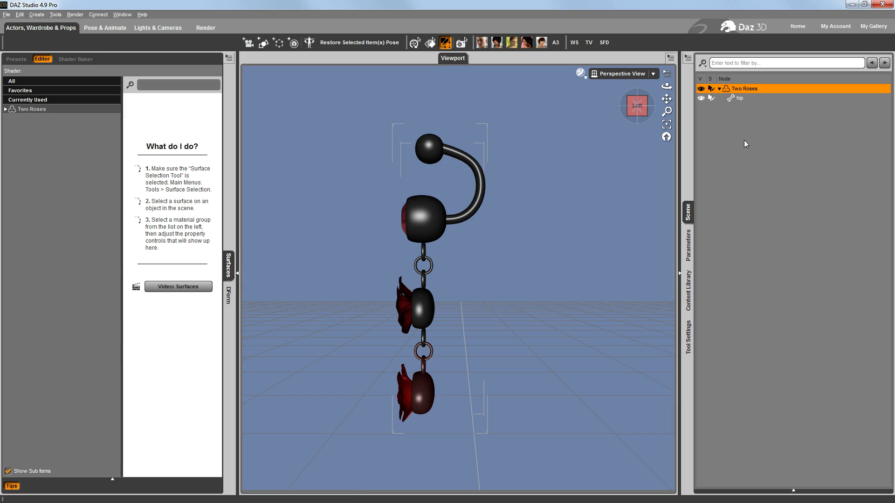
pyautogui.moveTo(640, 107); pyautogui.dragTo(662, 107)
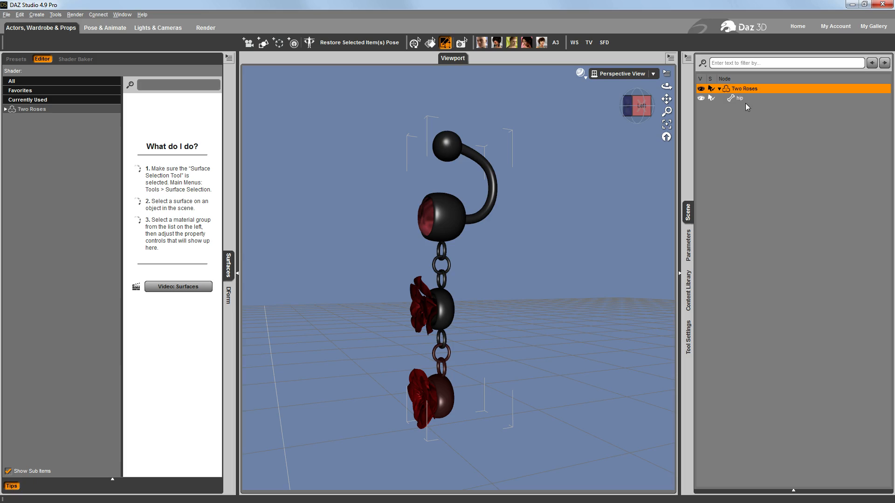
pyautogui.click(740, 99)
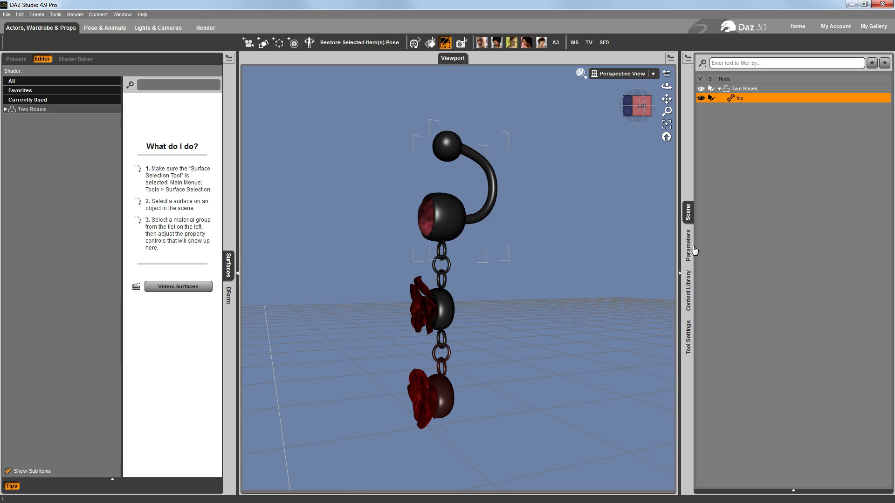
pyautogui.click(689, 343)
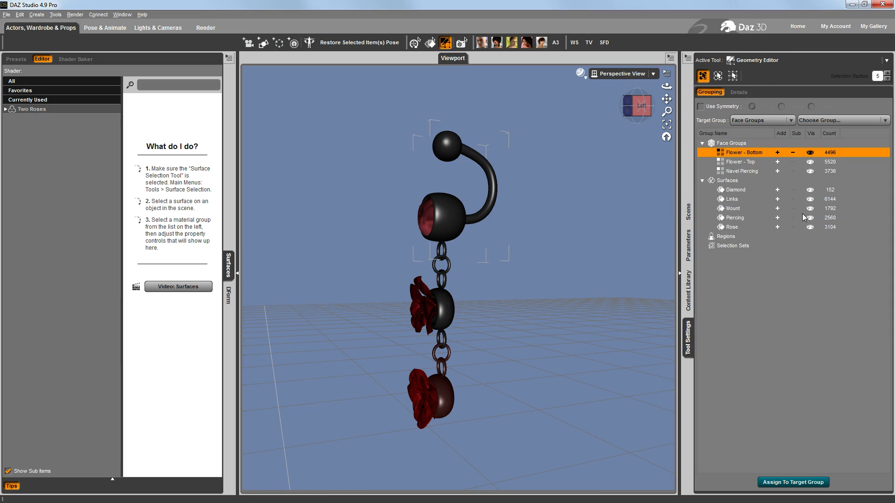
pyautogui.click(760, 61)
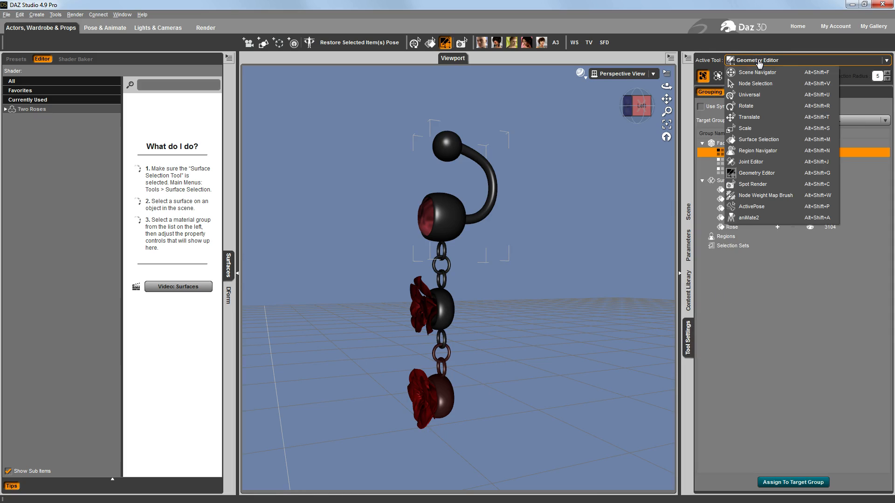
pyautogui.click(763, 162)
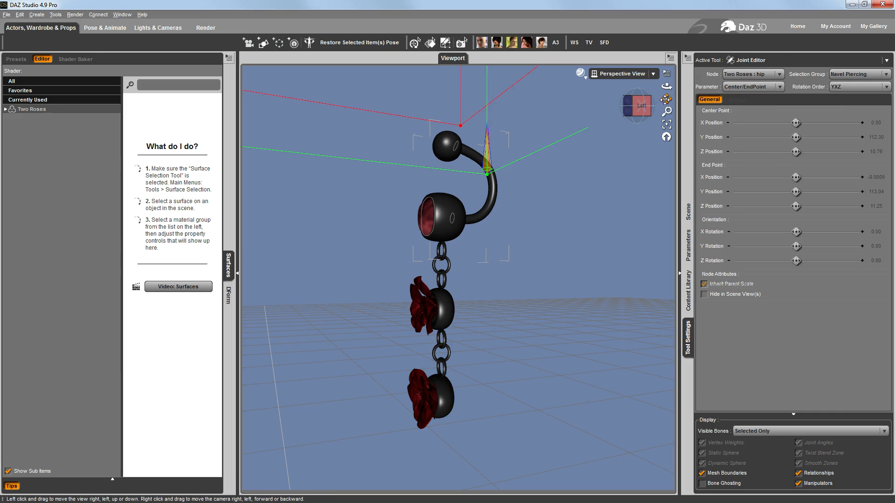
# Try rotating the hip bone to about 25 on X and 33 on Z, and undo the test rotations
pyautogui.moveTo(665, 99); pyautogui.dragTo(570, 205)
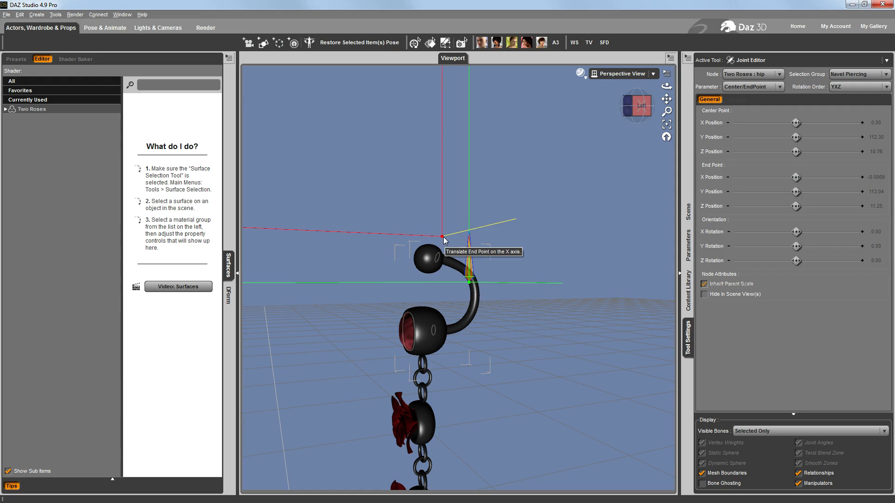
pyautogui.moveTo(666, 99); pyautogui.dragTo(656, 41)
pyautogui.click(691, 236)
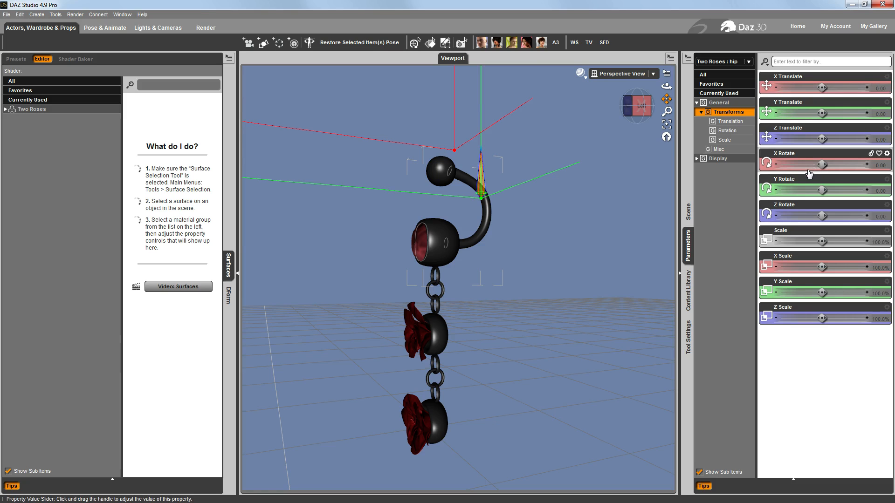
pyautogui.moveTo(822, 164)
pyautogui.mouseDown()
pyautogui.moveTo(800, 163)
pyautogui.moveTo(849, 157)
pyautogui.moveTo(812, 154)
pyautogui.moveTo(829, 158)
pyautogui.mouseUp()
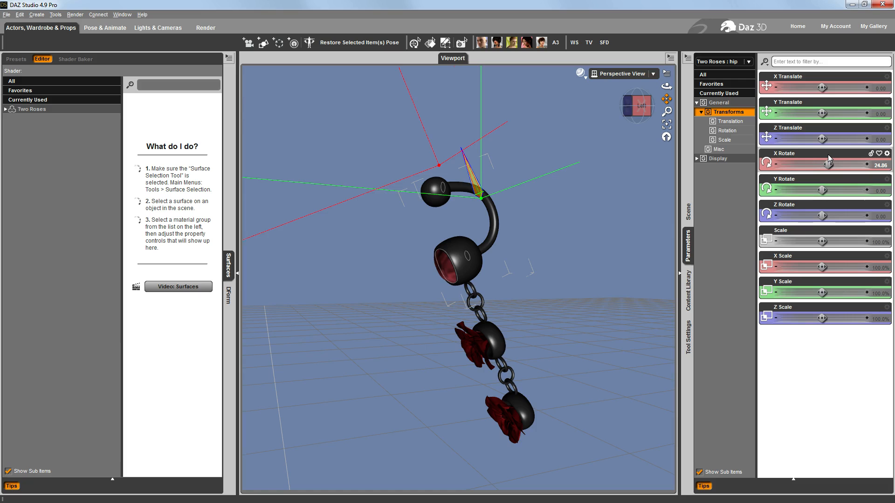
pyautogui.hotkey('ctrl', 'z')
pyautogui.moveTo(822, 190); pyautogui.dragTo(830, 215)
pyautogui.hotkey('ctrl', 'z')
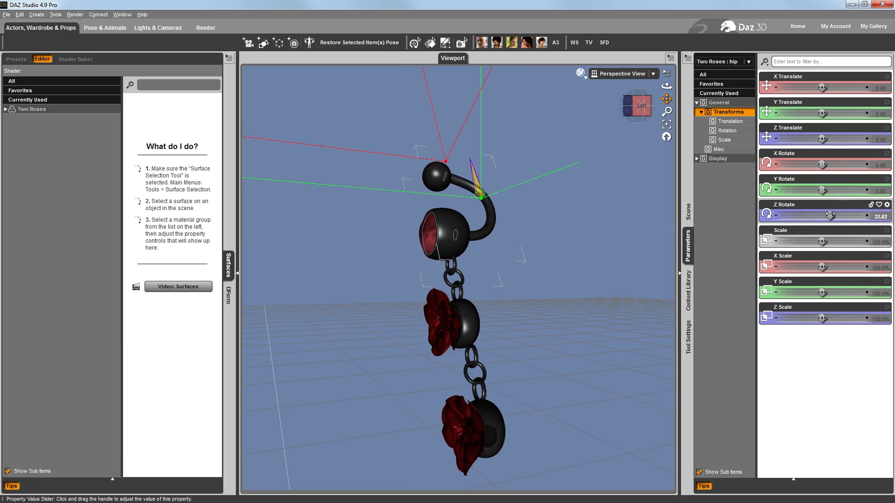
pyautogui.hotkey('ctrl', 'z')
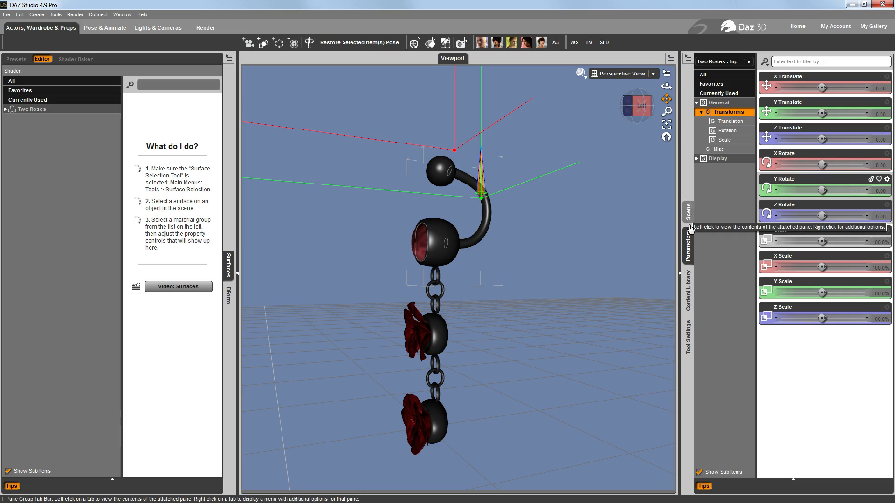
# Rename the hip bone's node name and label to "Navel Piercing" in the Joint Editor
pyautogui.click(690, 332)
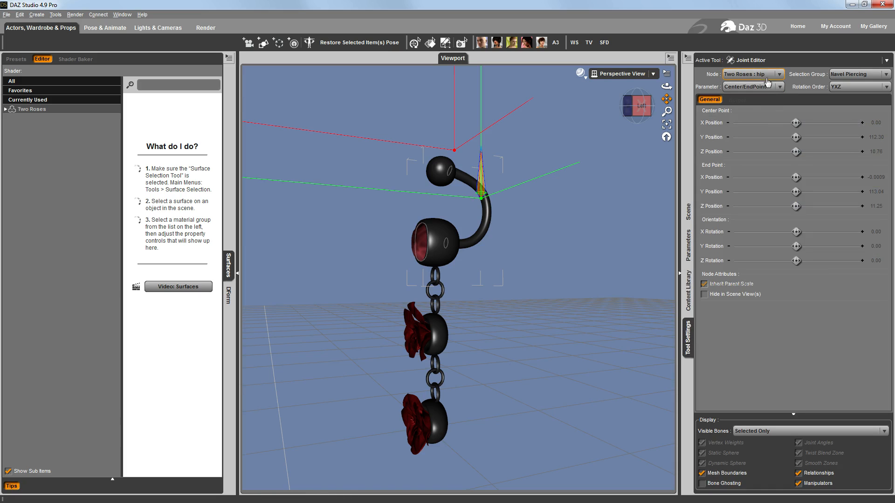
pyautogui.click(688, 58)
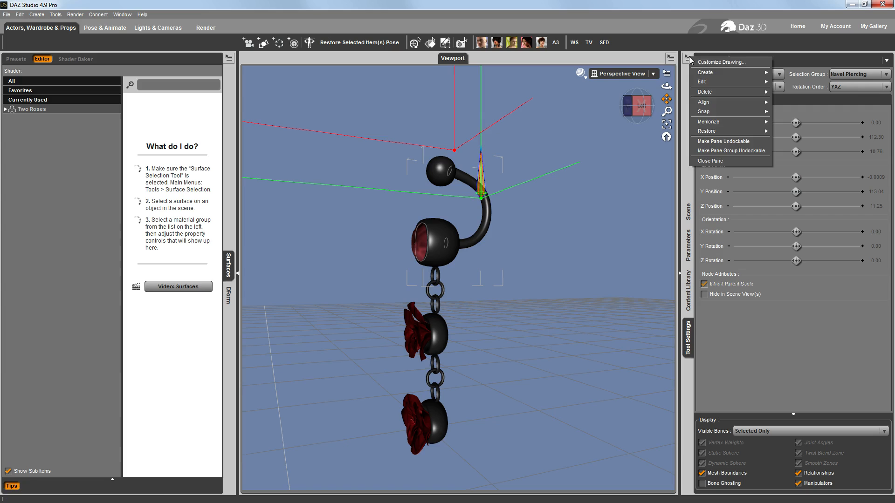
pyautogui.moveTo(706, 83)
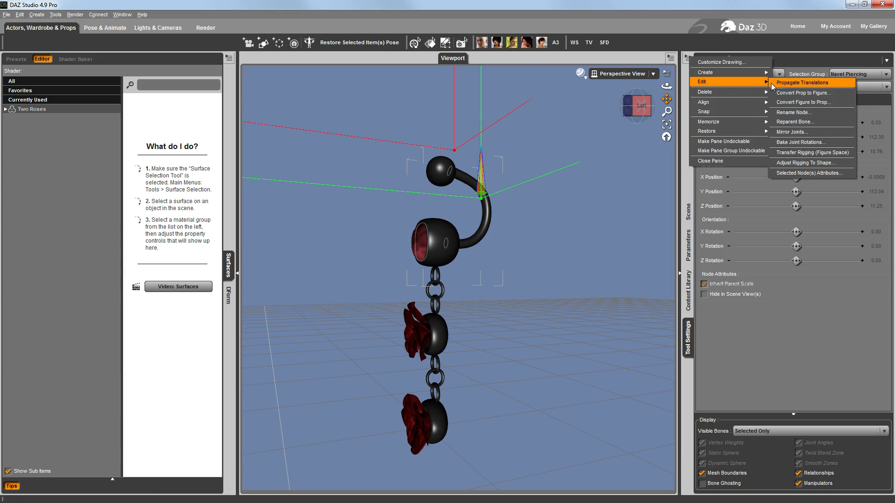
pyautogui.click(799, 113)
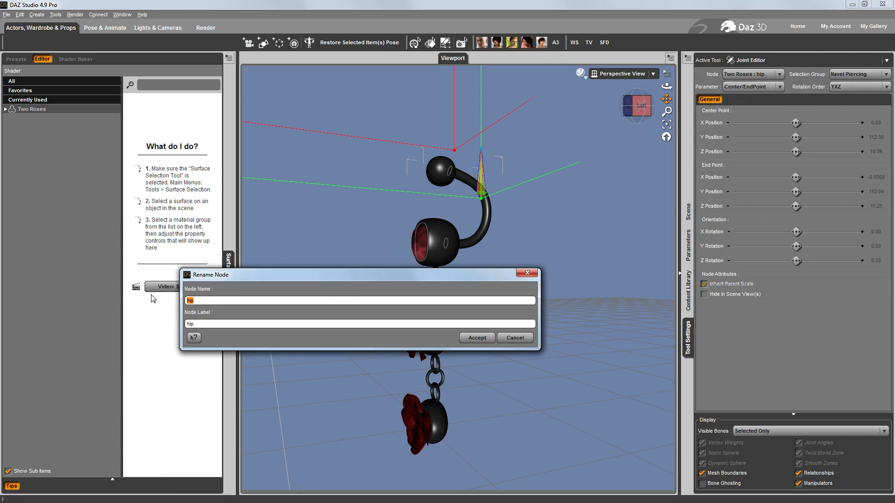
pyautogui.write('Navel Piercing')
pyautogui.hotkey('shift', 'Home')
pyautogui.hotkey('ctrl', 'c')
pyautogui.press('Tab')
pyautogui.hotkey('ctrl', 'v')
pyautogui.click(489, 338)
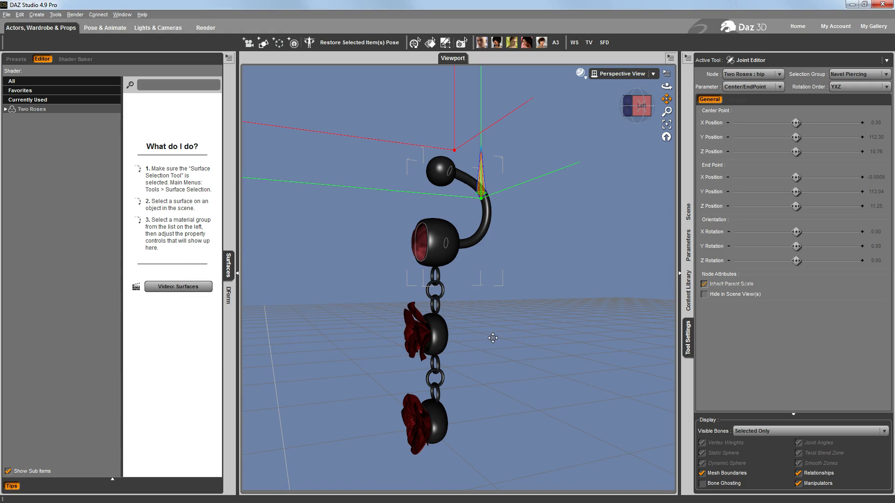
# Switch the Joint Editor's node to Two Roses and back to Navel Piercing, and check the renamed bone in the scene hierarchy
pyautogui.click(780, 75)
pyautogui.click(764, 97)
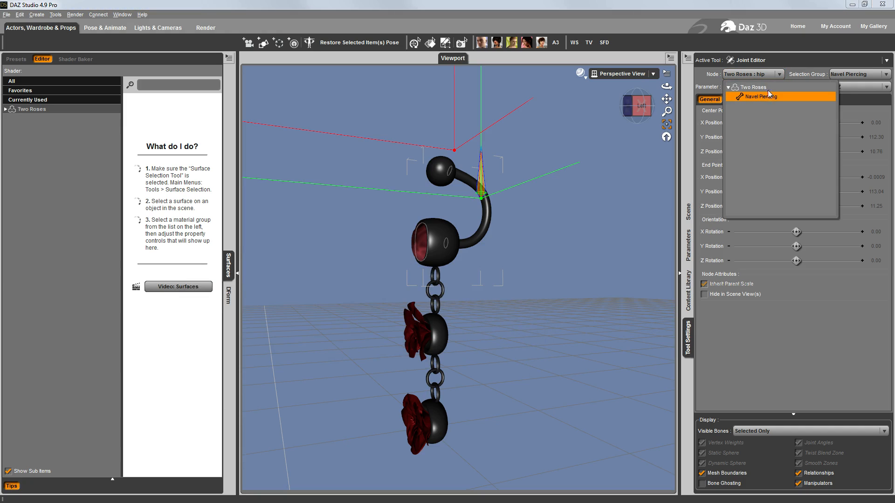
pyautogui.click(781, 75)
pyautogui.click(762, 87)
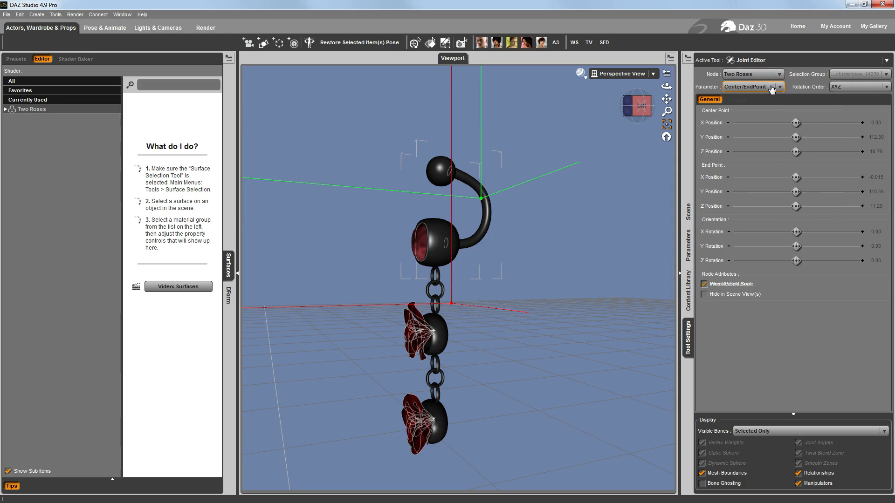
pyautogui.click(779, 75)
pyautogui.click(728, 88)
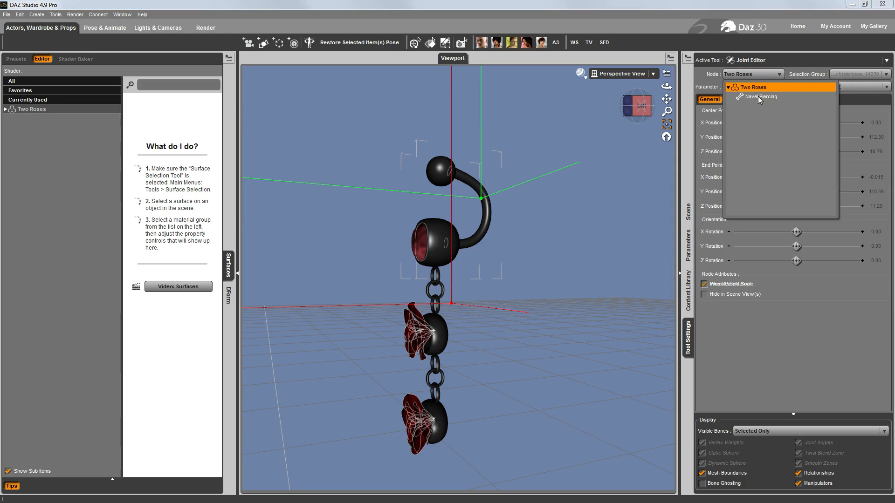
pyautogui.click(757, 96)
pyautogui.click(799, 55)
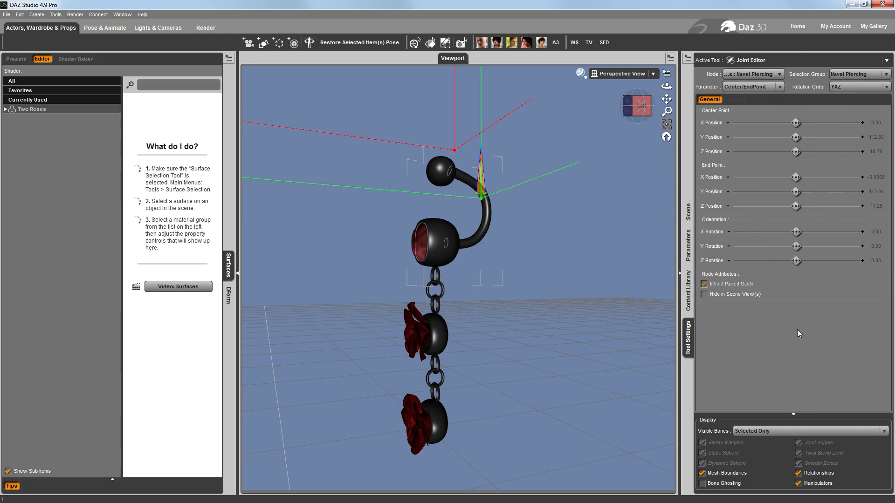
pyautogui.click(688, 212)
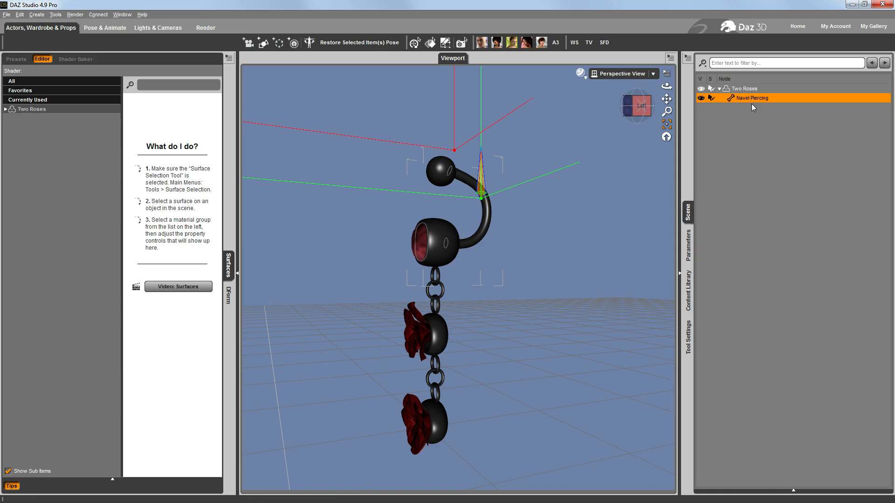
# Create a child bone of Navel Piercing with name and label "Flower - Top" and rotation order YXZ
pyautogui.click(687, 337)
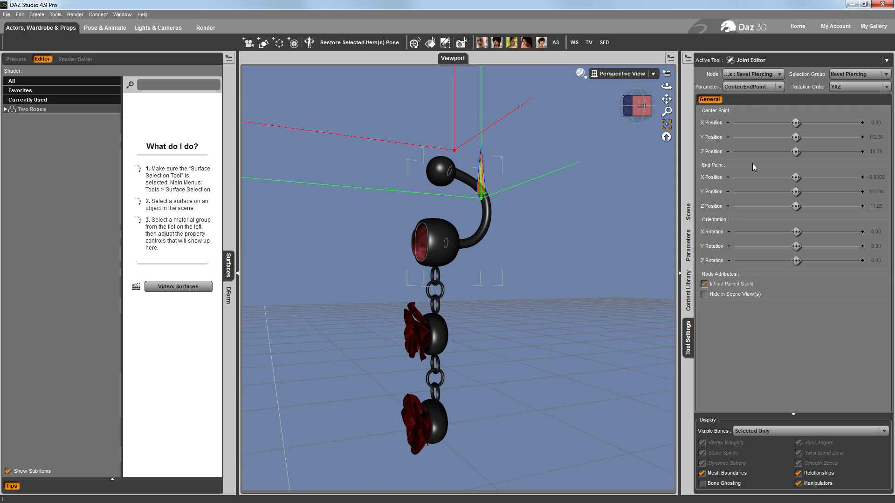
pyautogui.click(688, 58)
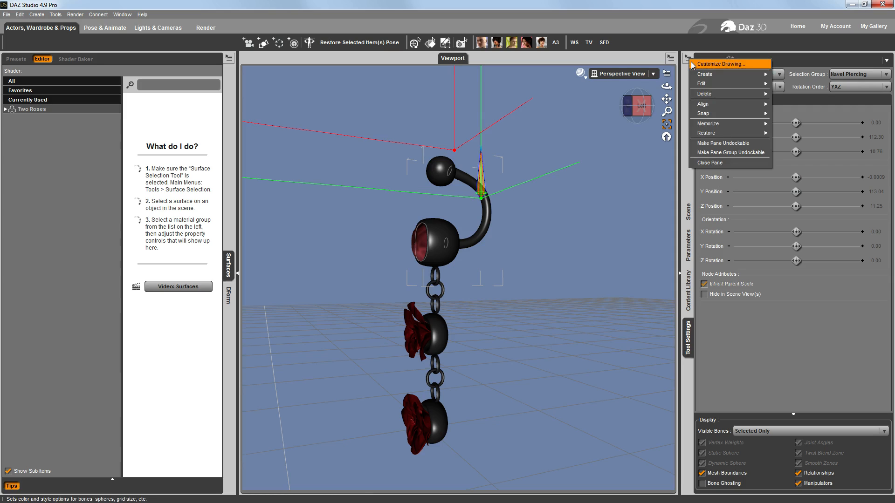
pyautogui.moveTo(706, 77)
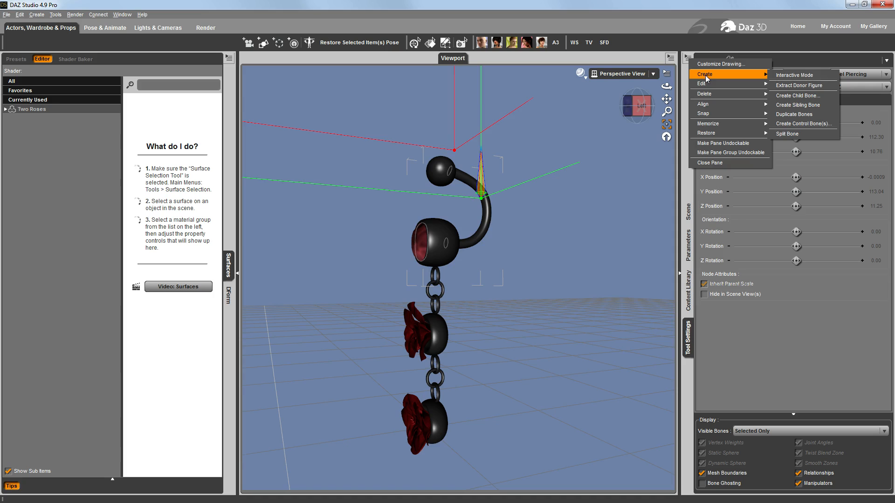
pyautogui.click(791, 95)
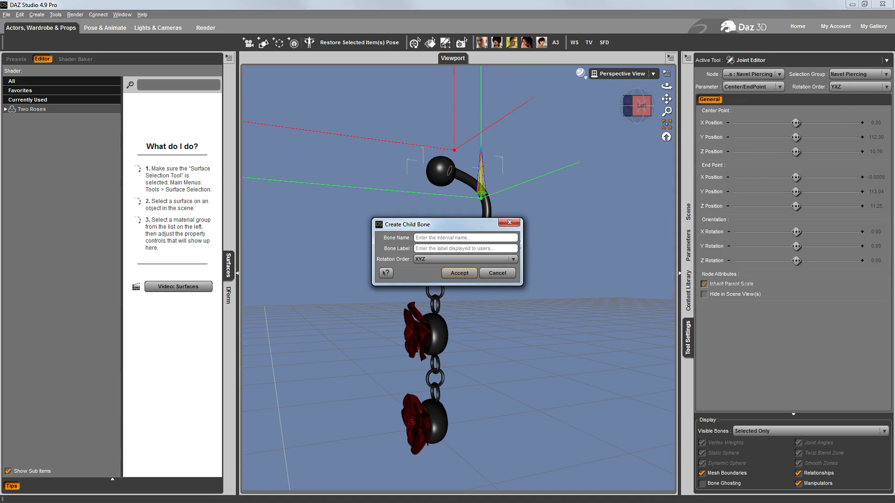
pyautogui.click(432, 237)
pyautogui.write('Flower - Top')
pyautogui.press('Tab')
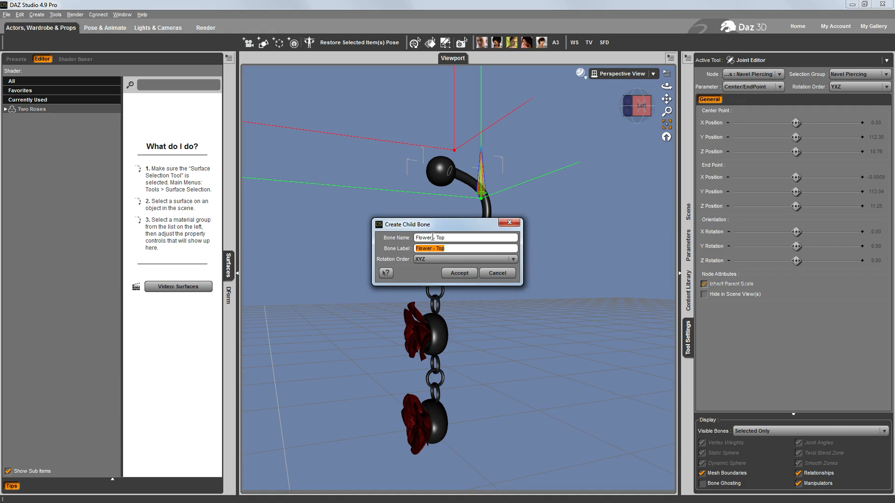
pyautogui.click(429, 261)
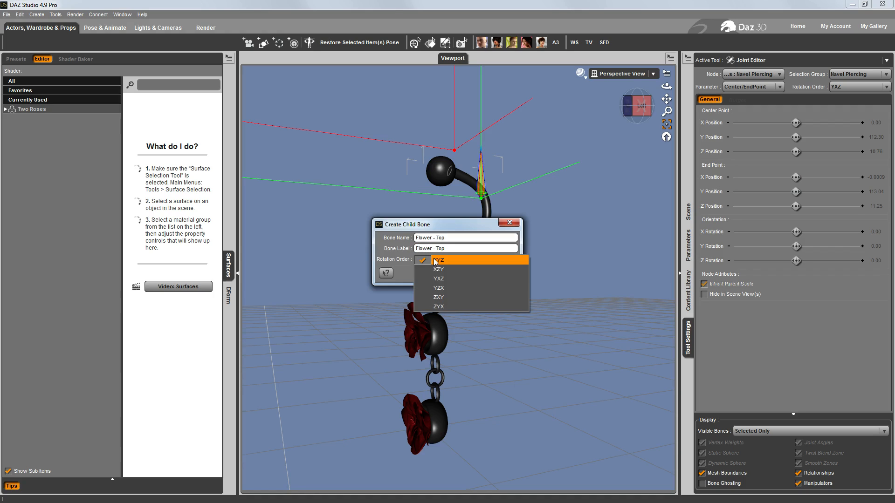
pyautogui.click(451, 278)
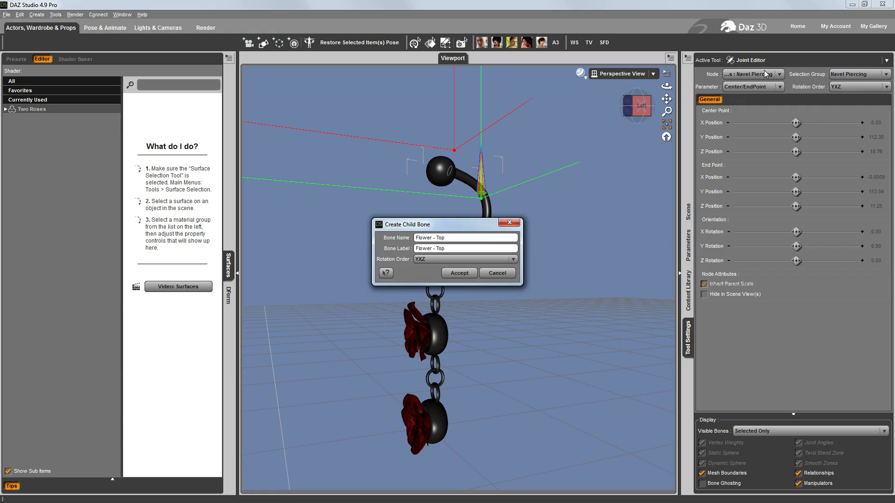
pyautogui.click(457, 276)
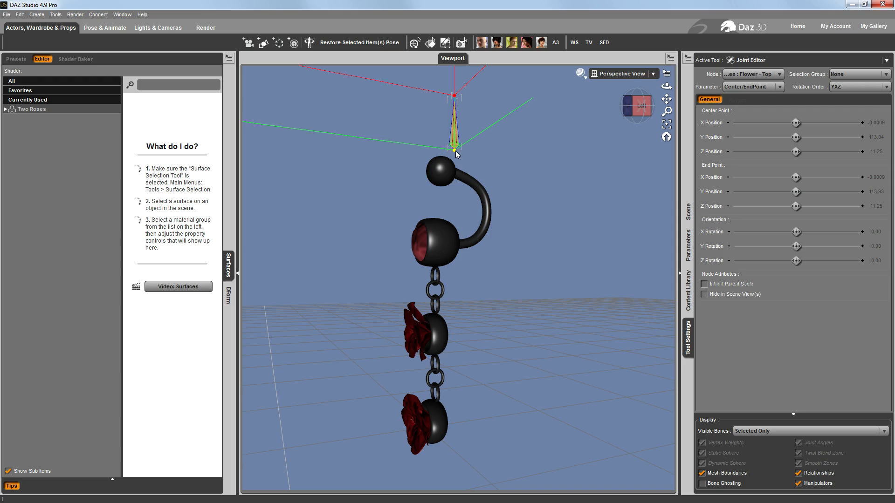
# Move the Flower - Top bone's center point to Y 110.90 and Z 11.58, at the chain just below the navel piercing
pyautogui.click(639, 109)
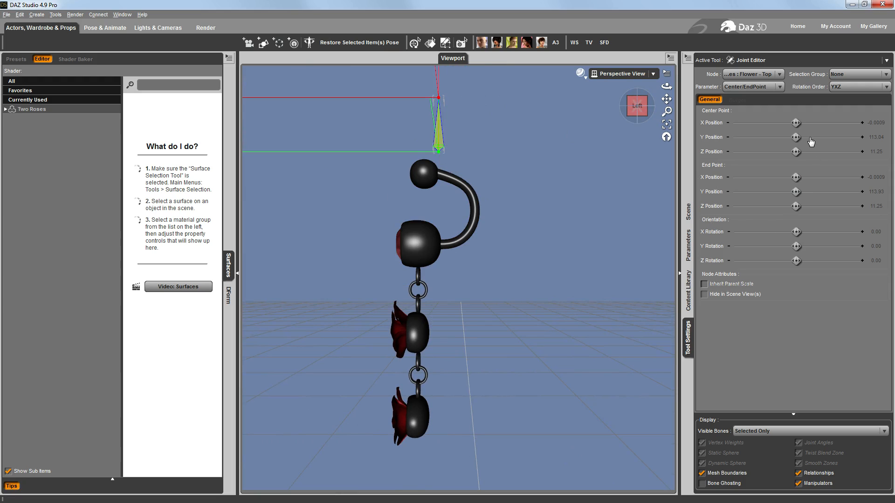
pyautogui.moveTo(796, 137); pyautogui.dragTo(761, 137)
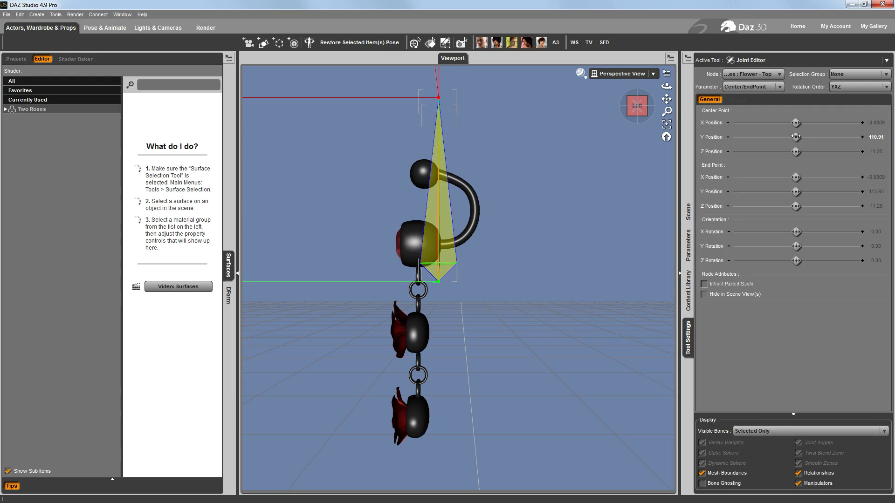
pyautogui.click(878, 152)
pyautogui.write('11.58')
pyautogui.press('Return')
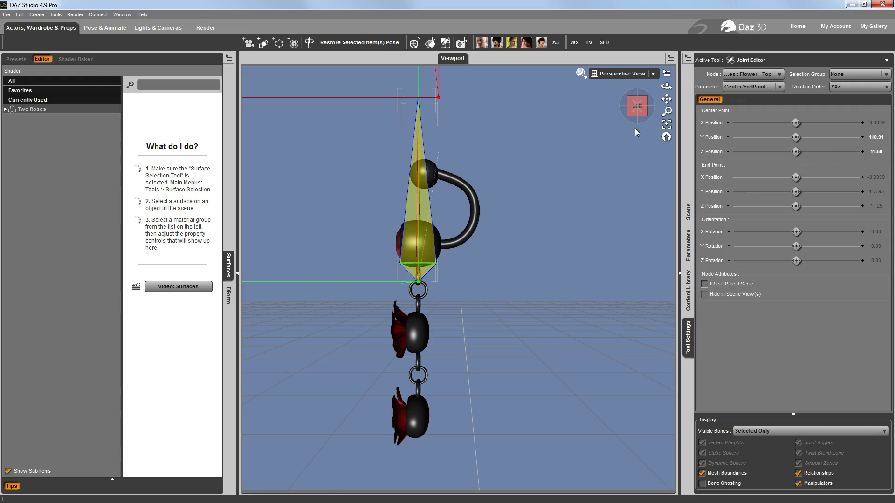
pyautogui.moveTo(637, 106); pyautogui.dragTo(682, 99)
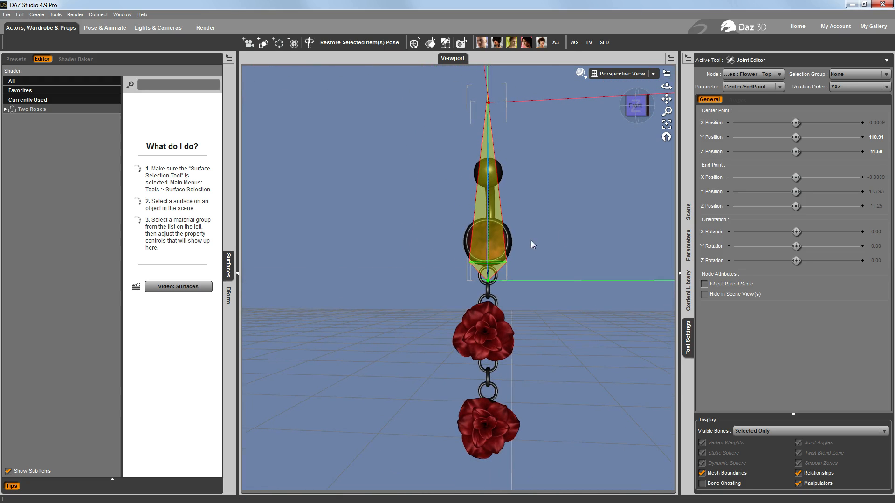
pyautogui.scroll(5, 531, 240)
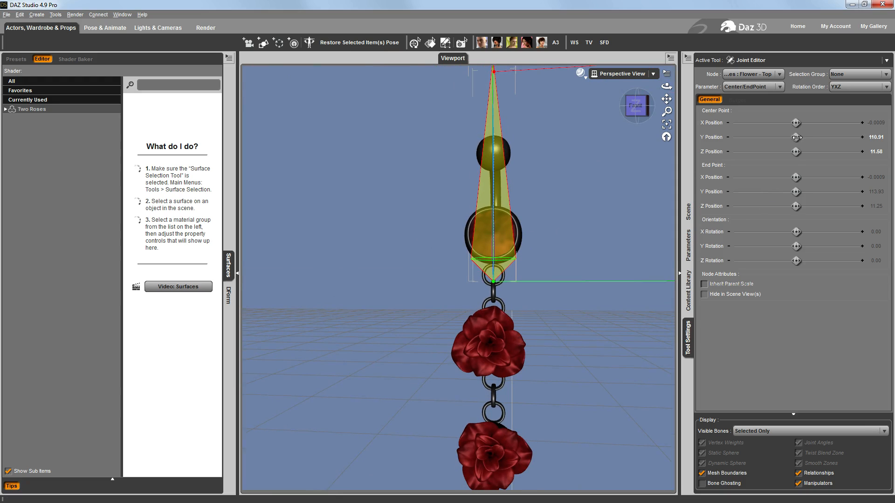
pyautogui.moveTo(795, 137); pyautogui.dragTo(791, 137)
# Set the Flower - Top bone's end point to Z 11.58 and lower its Y position to about 109.86
pyautogui.click(641, 109)
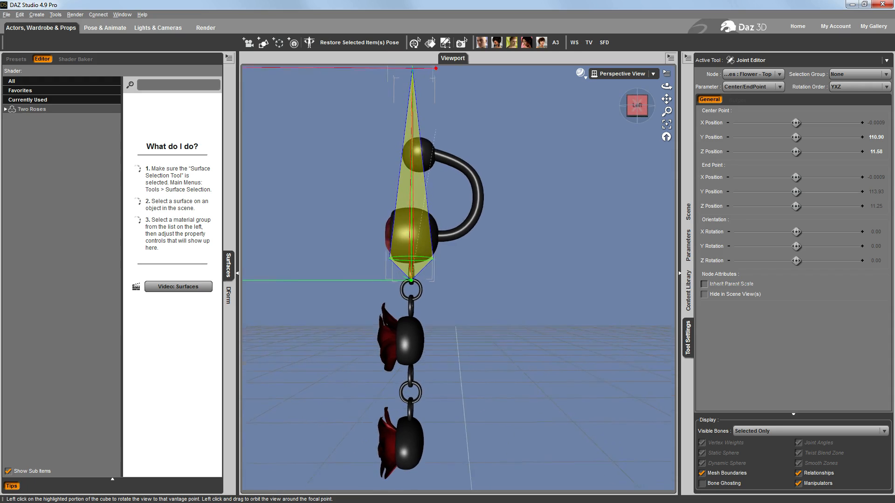
pyautogui.click(638, 109)
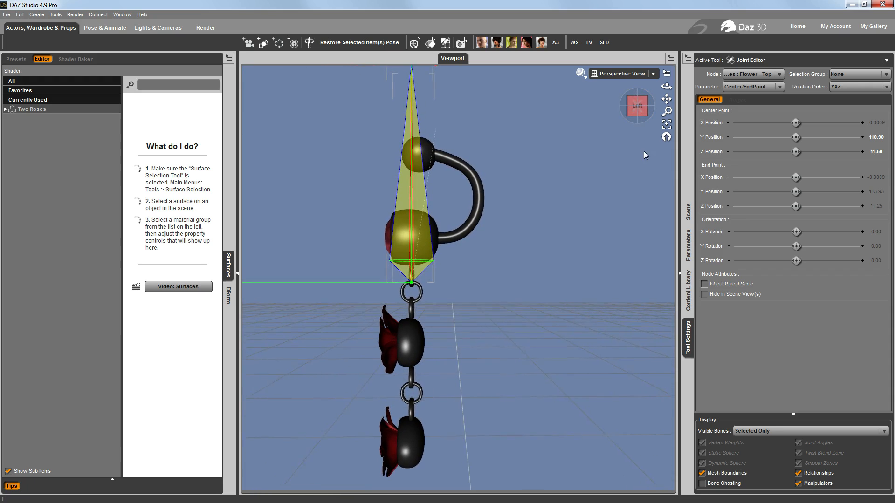
pyautogui.click(878, 207)
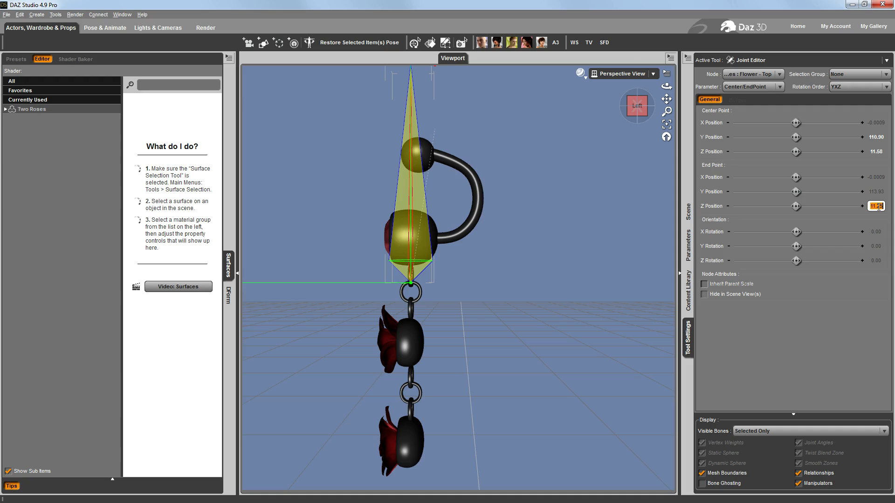
pyautogui.write('11')
pyautogui.press('Return')
pyautogui.moveTo(796, 191); pyautogui.dragTo(753, 192)
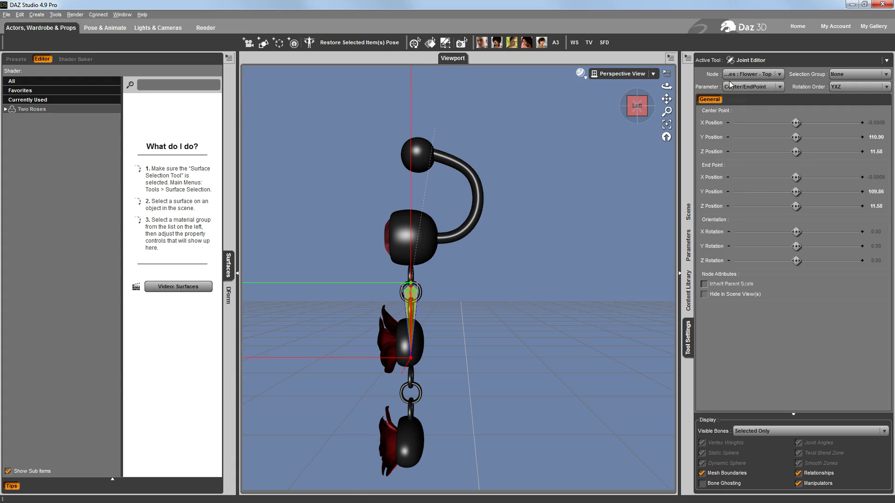
# Extend the Flower - Top bone down to the lower chain ring by setting its end point Y position to 109.50
pyautogui.moveTo(666, 99); pyautogui.dragTo(659, 54)
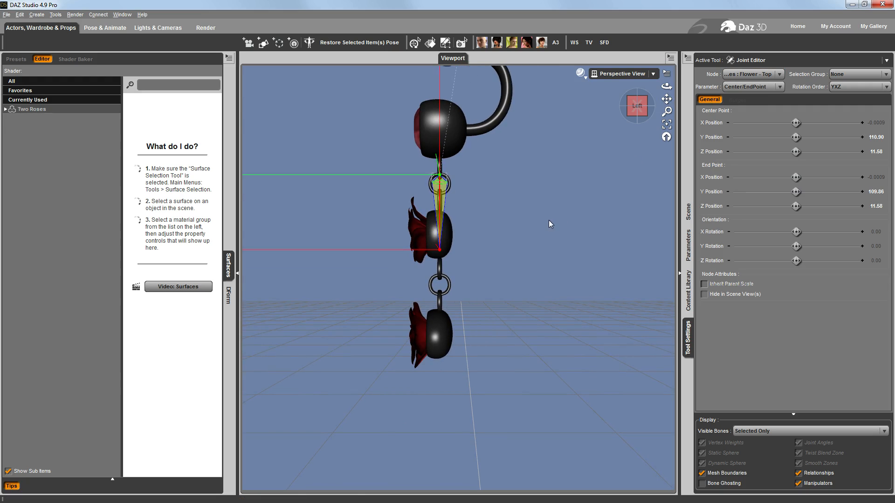
pyautogui.scroll(5, 458, 279)
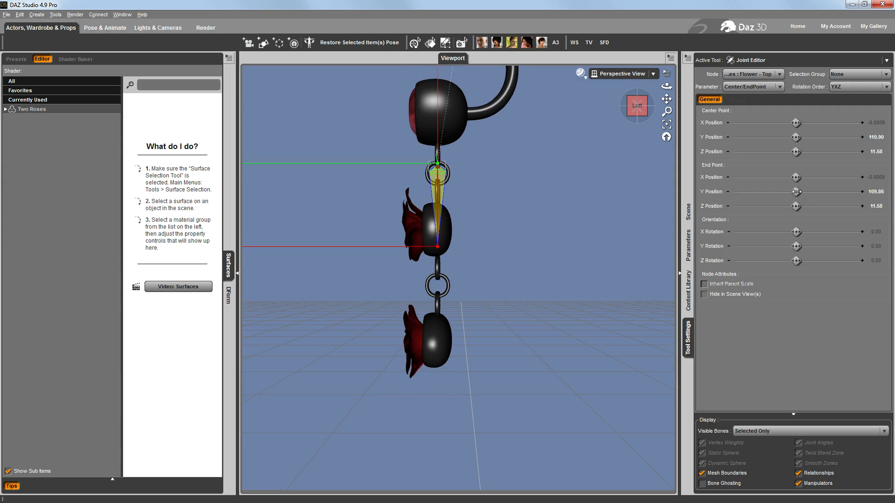
pyautogui.moveTo(796, 192); pyautogui.dragTo(772, 192)
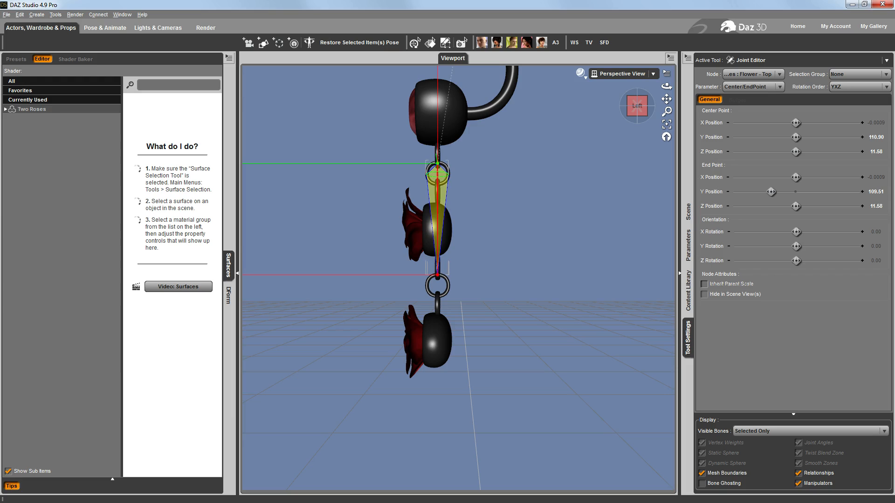
pyautogui.moveTo(771, 192); pyautogui.dragTo(771, 192)
pyautogui.click(878, 193)
pyautogui.click(884, 192)
pyautogui.press('BackSpace')
pyautogui.write('0')
pyautogui.press('Return')
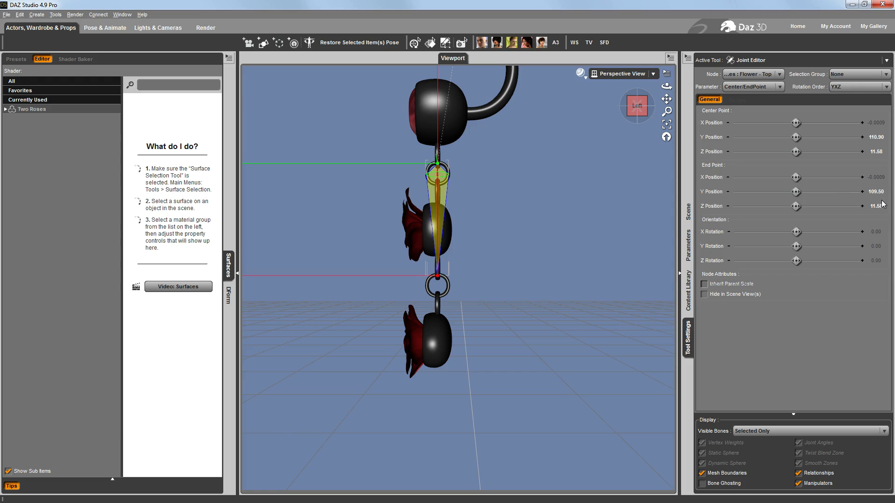
# Try rotating the Flower - Top bone to about 134 on X and undo the test rotation
pyautogui.moveTo(638, 111); pyautogui.dragTo(663, 124)
pyautogui.click(633, 115)
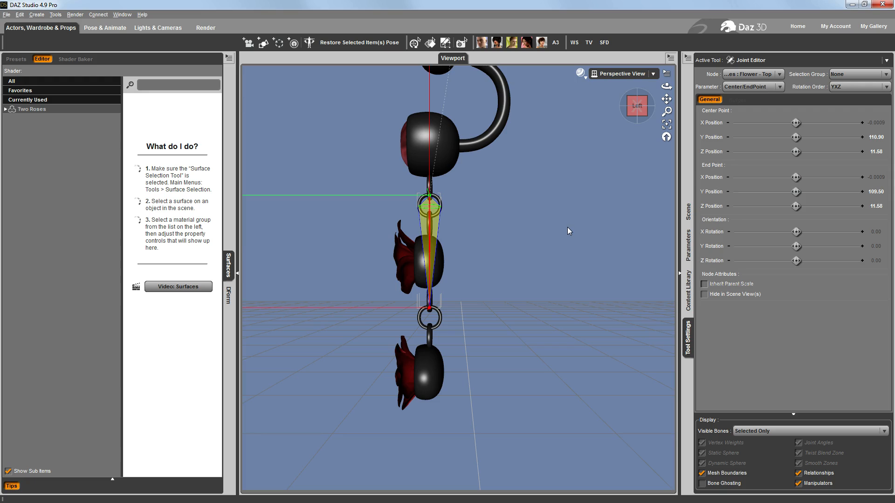
pyautogui.click(688, 245)
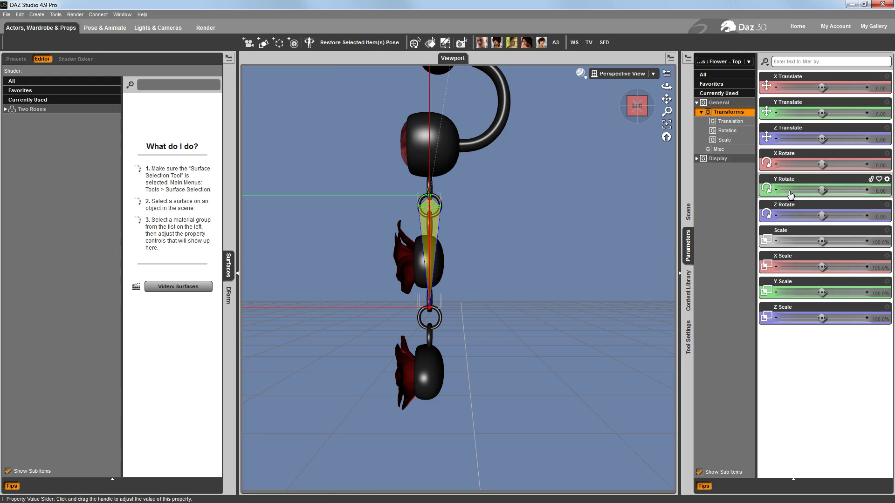
pyautogui.moveTo(822, 164); pyautogui.dragTo(854, 166)
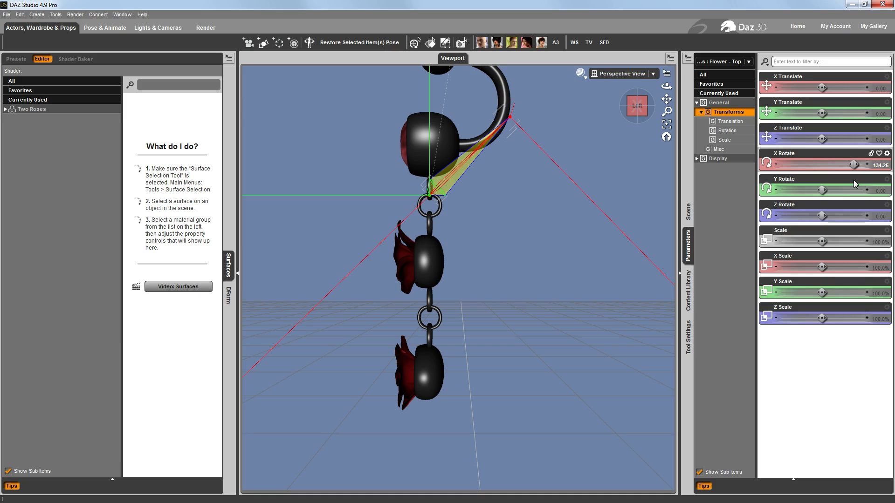
pyautogui.hotkey('ctrl', 'z')
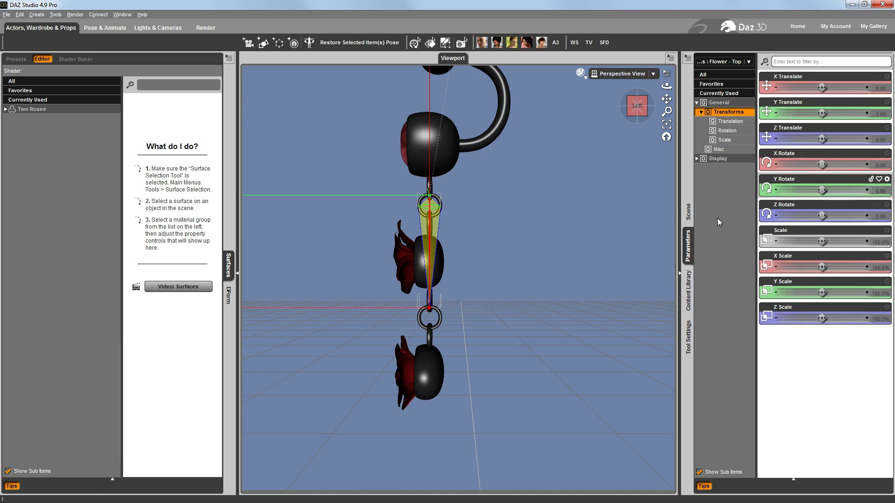
# Assign the Flower - Top face group as the selection group of the Flower - Top bone in the Joint Editor
pyautogui.click(688, 337)
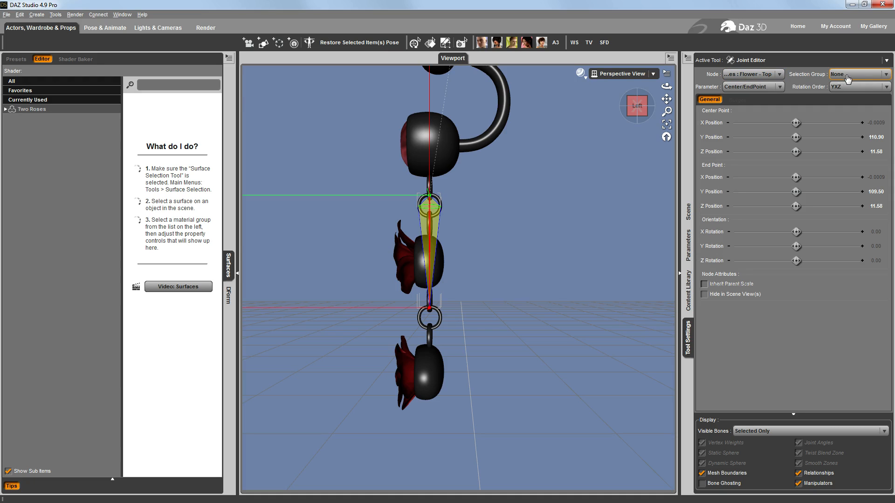
pyautogui.click(886, 75)
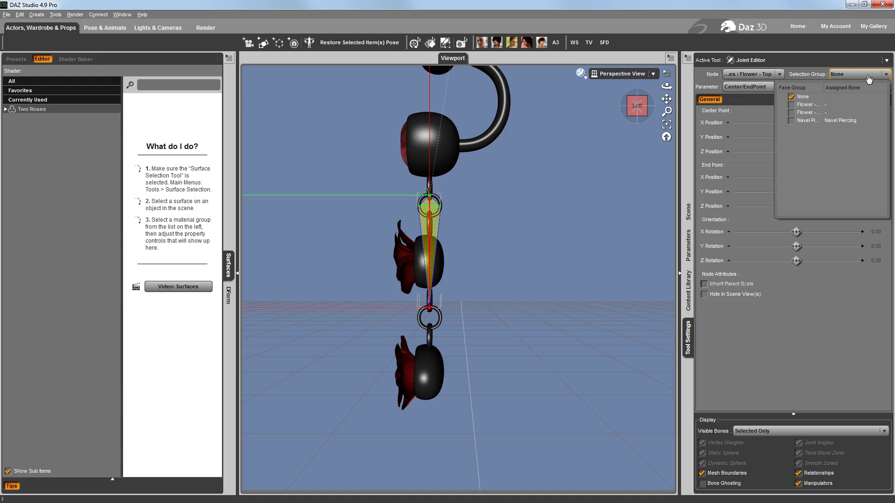
pyautogui.moveTo(824, 85); pyautogui.dragTo(834, 85)
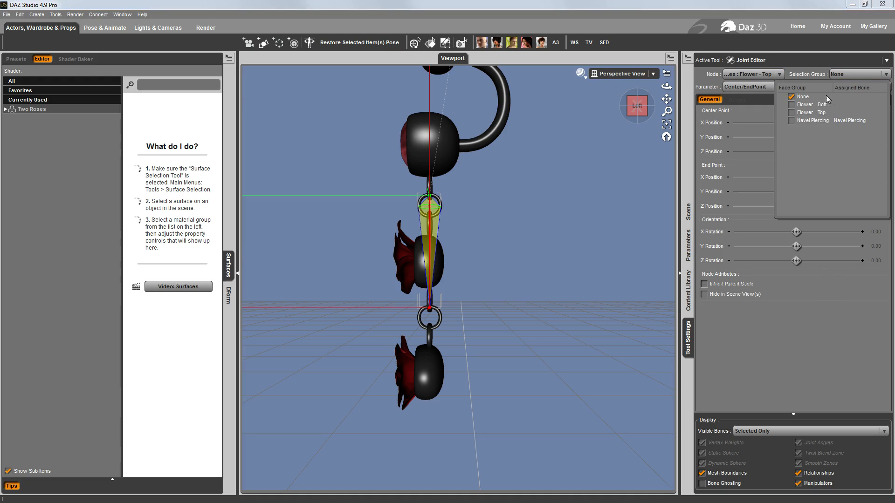
pyautogui.click(792, 113)
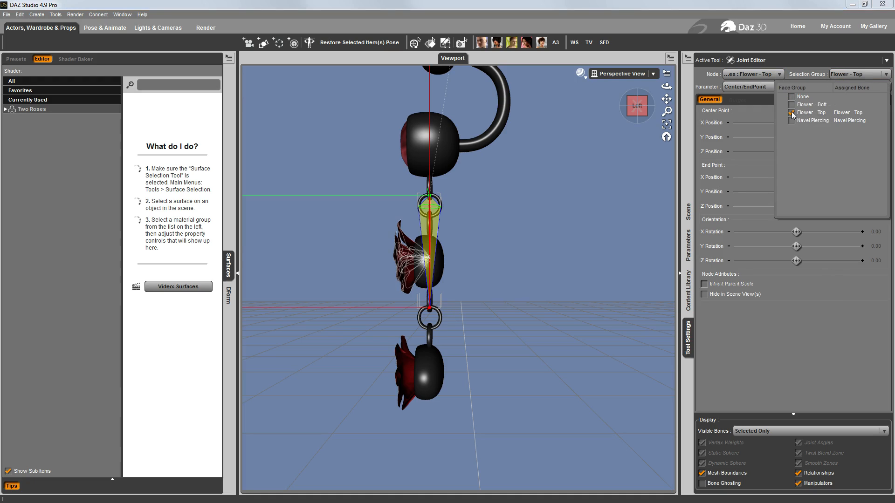
pyautogui.click(669, 172)
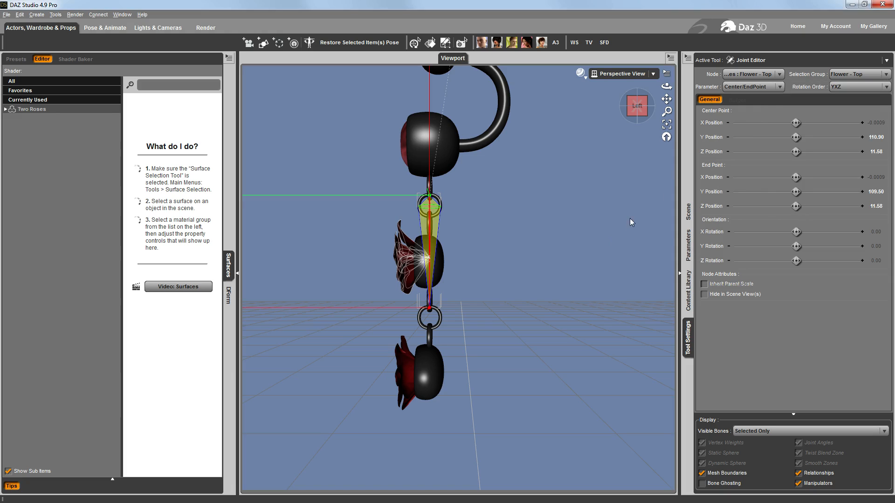
# Activate the Node Weight Map Brush and check the Flower - Top bone's X, Y and Z Rotation weight maps
pyautogui.click(757, 61)
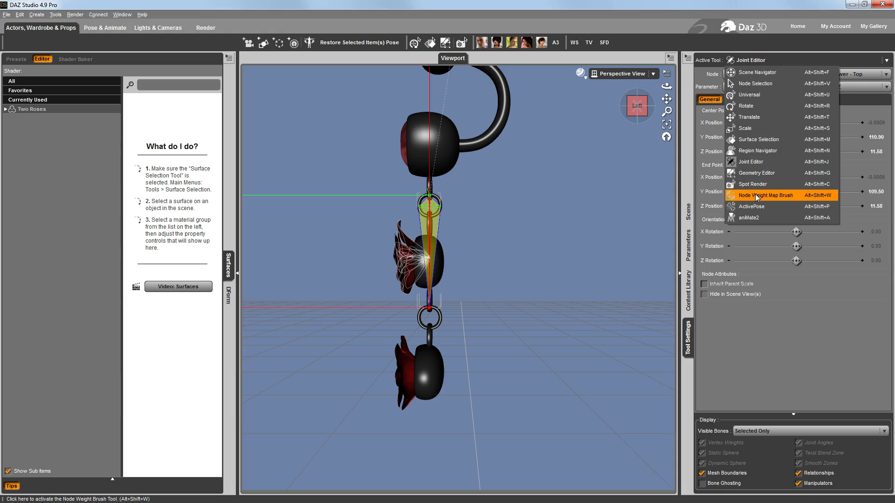
pyautogui.click(785, 195)
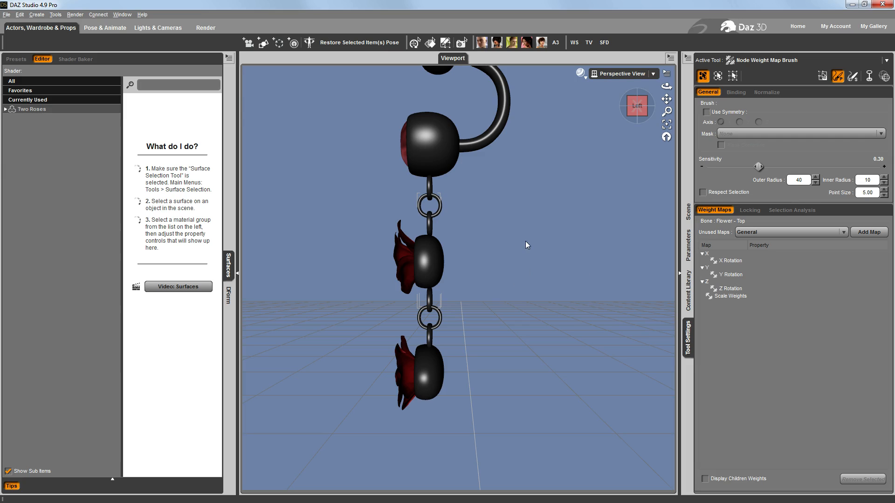
pyautogui.click(731, 261)
pyautogui.click(732, 274)
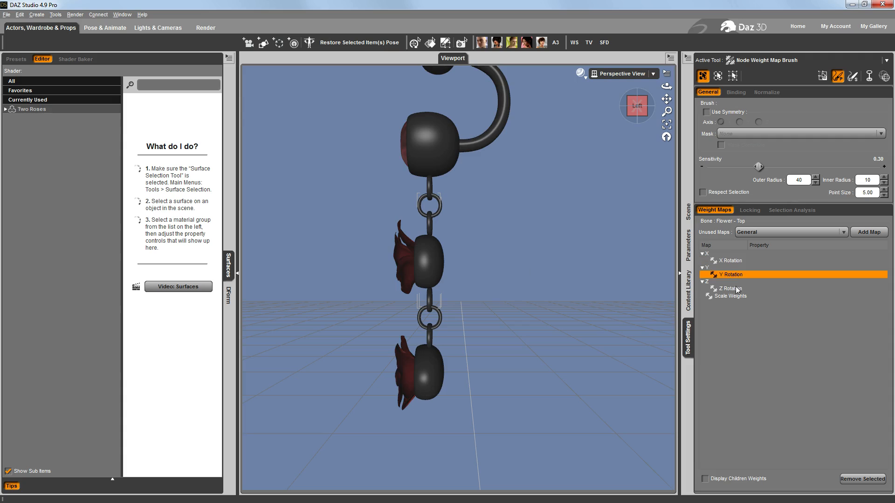
pyautogui.click(735, 288)
pyautogui.click(733, 275)
# Fill the Flower - Top bone's X Rotation weight map by bone selection group
pyautogui.click(734, 261)
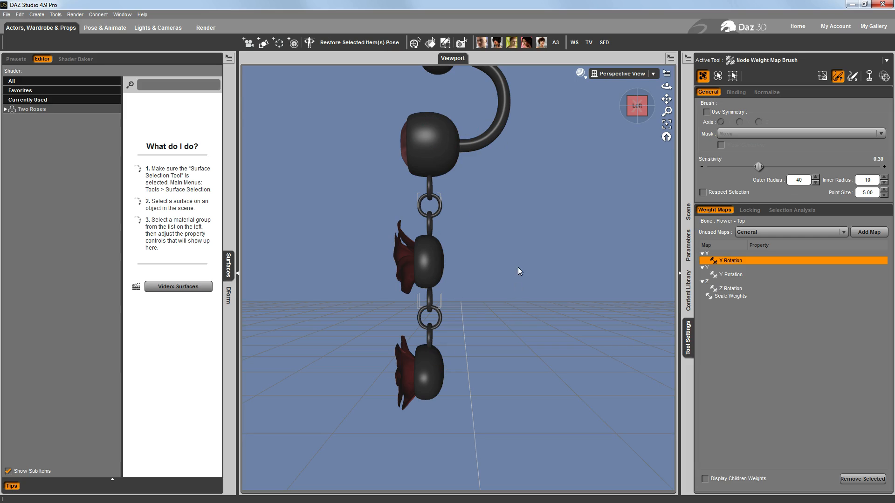
pyautogui.rightClick(522, 227)
pyautogui.moveTo(555, 320)
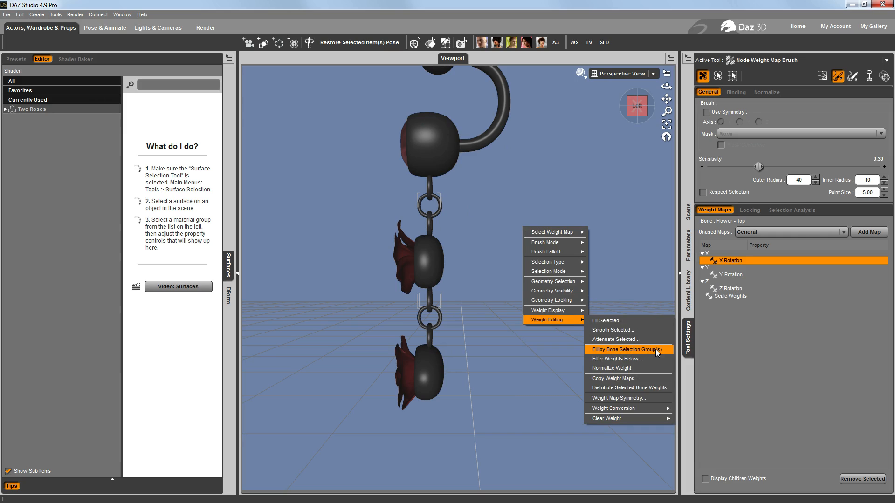
pyautogui.click(656, 349)
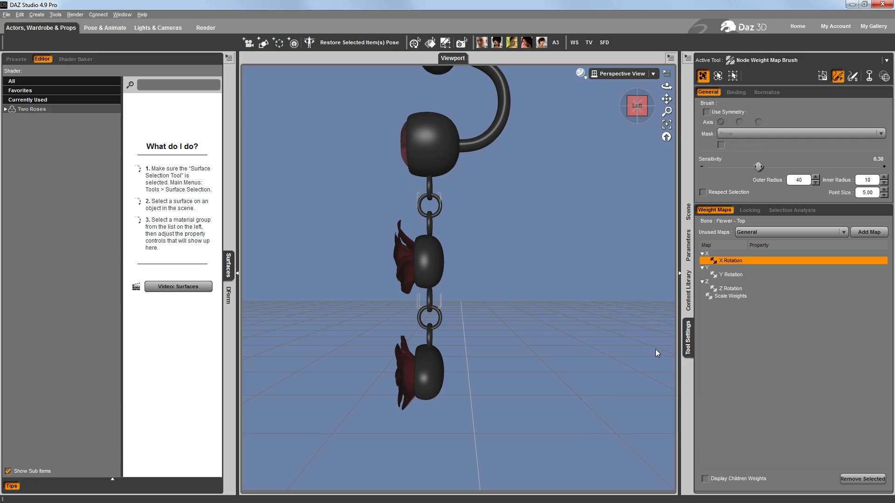
# Check the Flower - Top bone's X, Y and Z Rotation and Scale Weights maps on the mesh
pyautogui.click(732, 275)
pyautogui.click(731, 261)
pyautogui.click(734, 274)
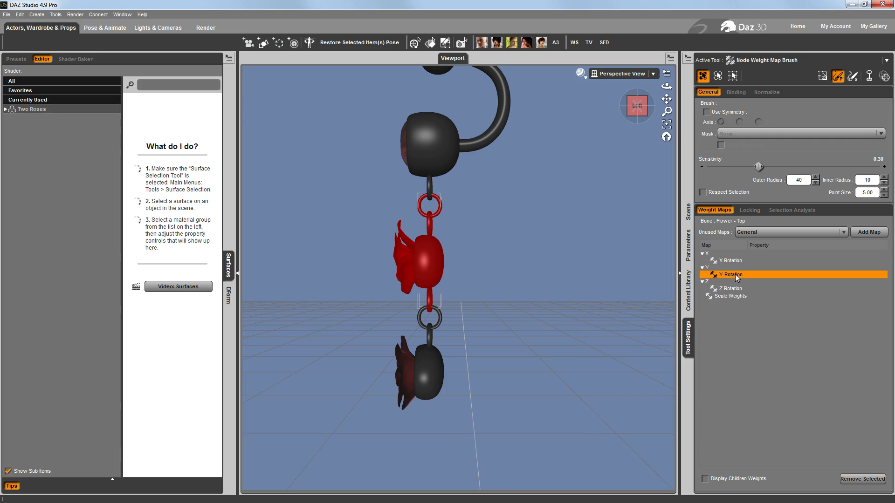
pyautogui.click(738, 287)
pyautogui.click(737, 296)
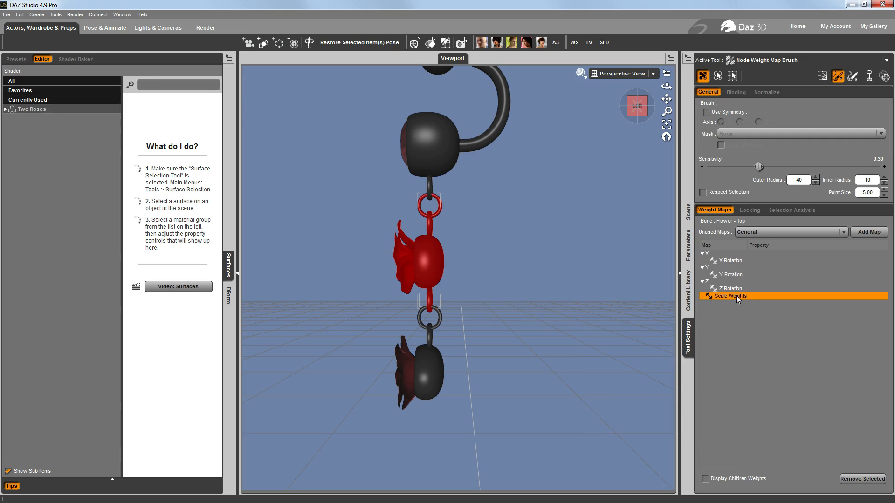
pyautogui.click(737, 289)
pyautogui.click(736, 275)
pyautogui.click(734, 260)
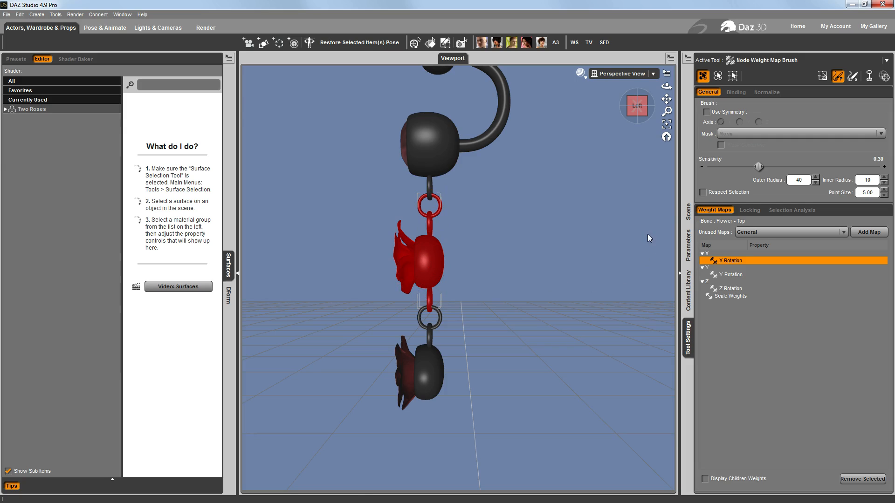
# Try rotating the Flower - Top bone to about -9 on X, then about 71 on Z, undoing each test rotation
pyautogui.click(688, 211)
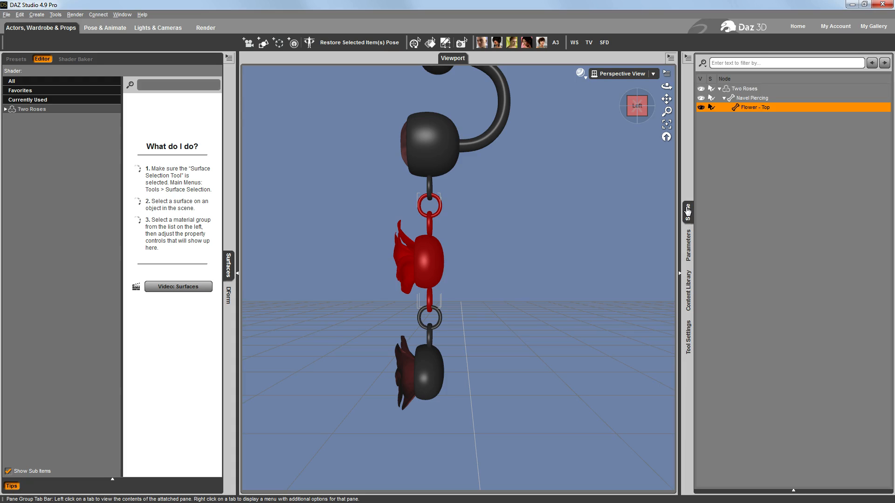
pyautogui.click(689, 246)
pyautogui.moveTo(822, 165)
pyautogui.mouseDown()
pyautogui.moveTo(811, 165)
pyautogui.moveTo(820, 165)
pyautogui.mouseUp()
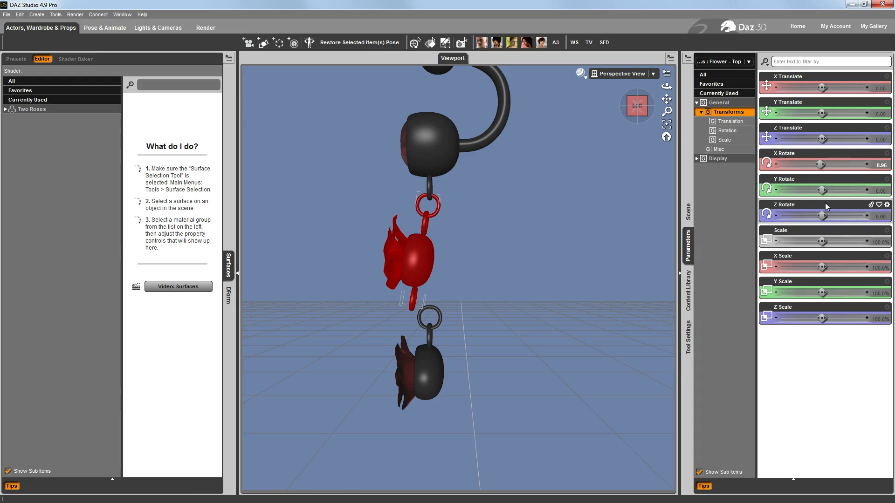
pyautogui.hotkey('ctrl', 'z')
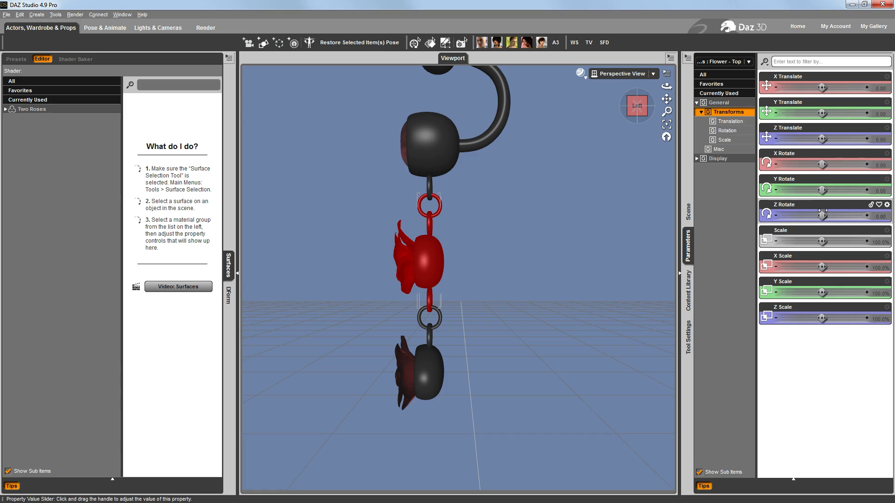
pyautogui.moveTo(823, 211); pyautogui.dragTo(839, 215)
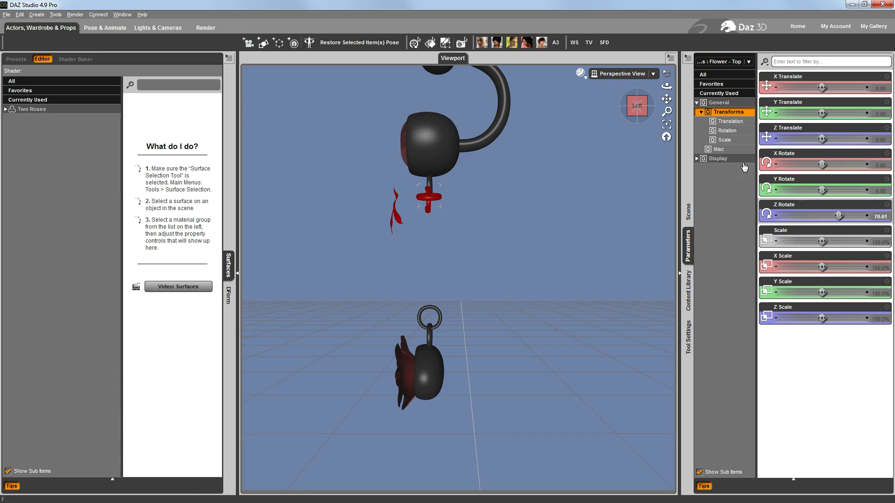
pyautogui.scroll(-6, 599, 208)
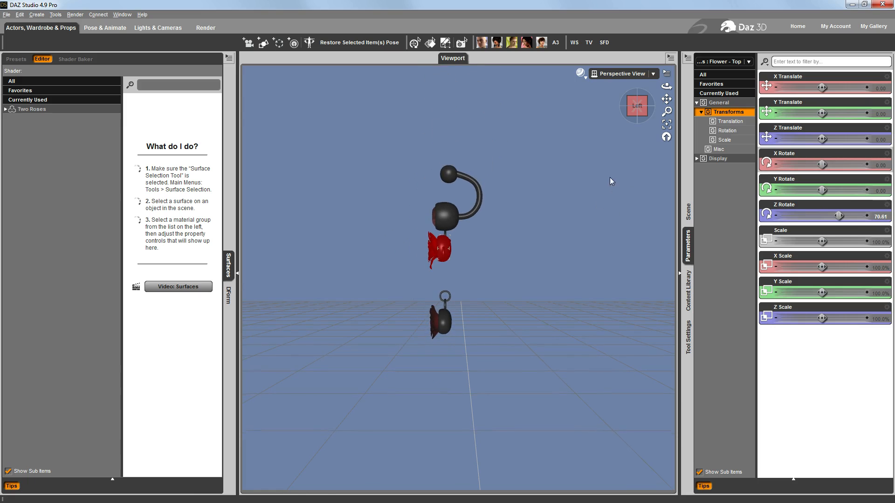
pyautogui.moveTo(638, 117); pyautogui.dragTo(672, 124)
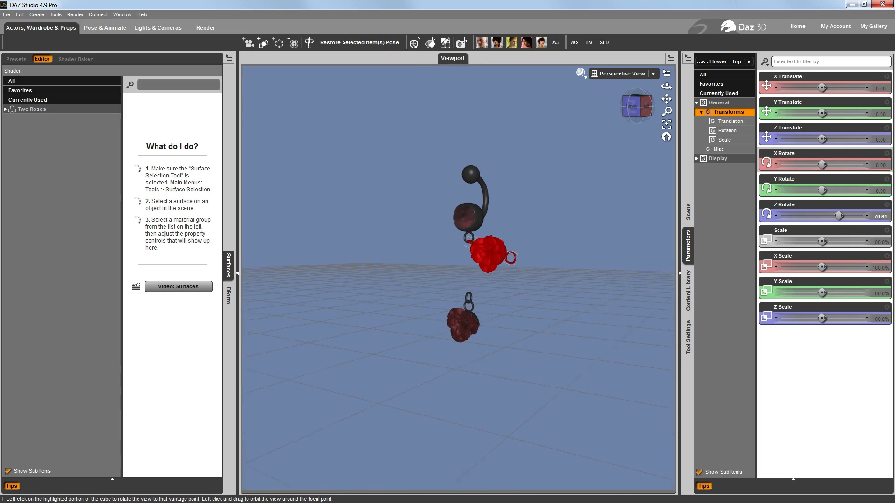
pyautogui.hotkey('ctrl', 'z')
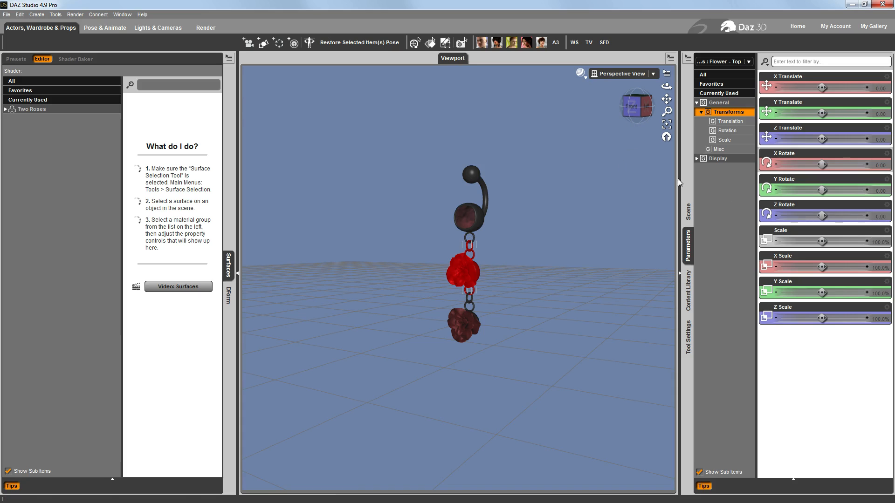
# Try a Y rotation of about 55 and an X translation of about -3.3 on the Flower - Top bone, undoing each
pyautogui.moveTo(822, 189); pyautogui.dragTo(834, 190)
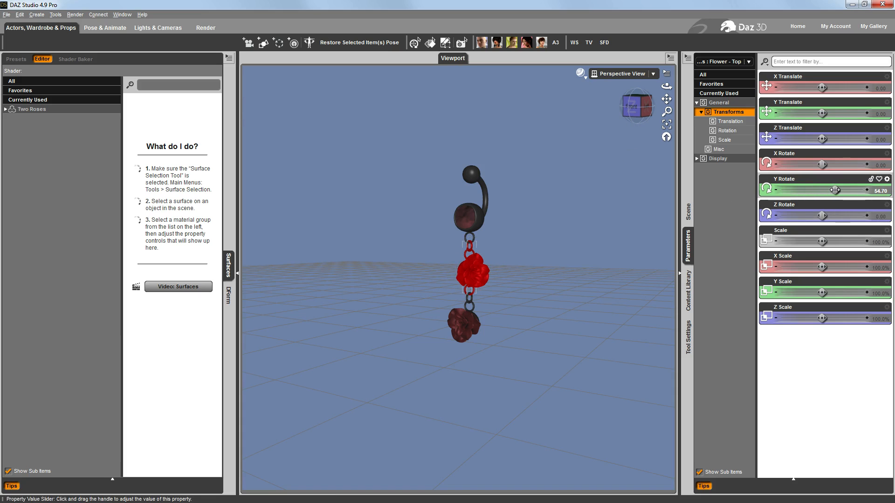
pyautogui.hotkey('ctrl', 'z')
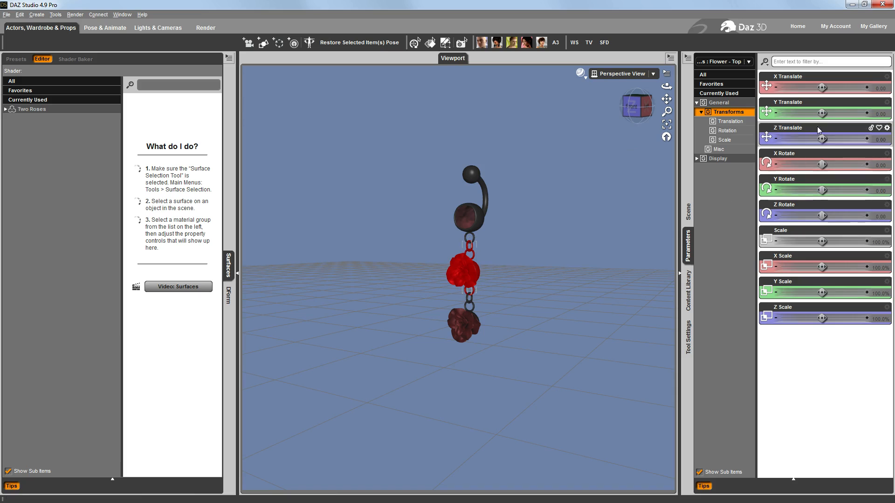
pyautogui.moveTo(821, 88)
pyautogui.mouseDown()
pyautogui.moveTo(838, 88)
pyautogui.moveTo(814, 89)
pyautogui.mouseUp()
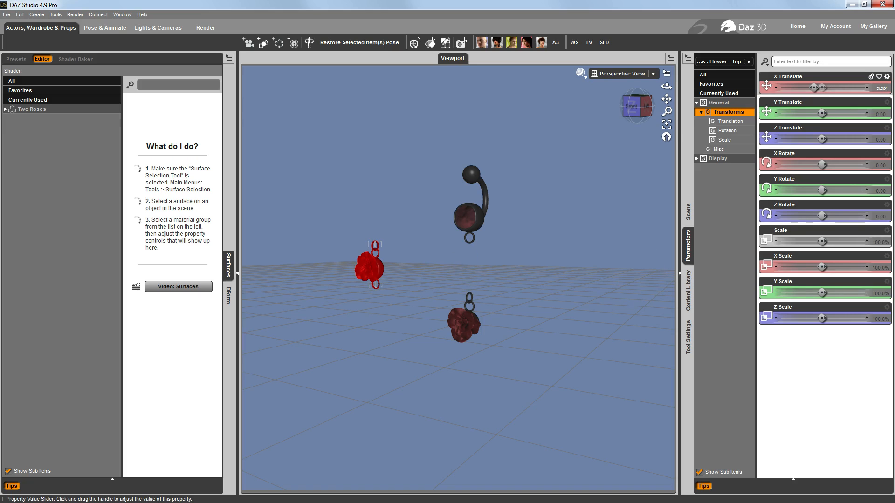
pyautogui.hotkey('ctrl', 'z')
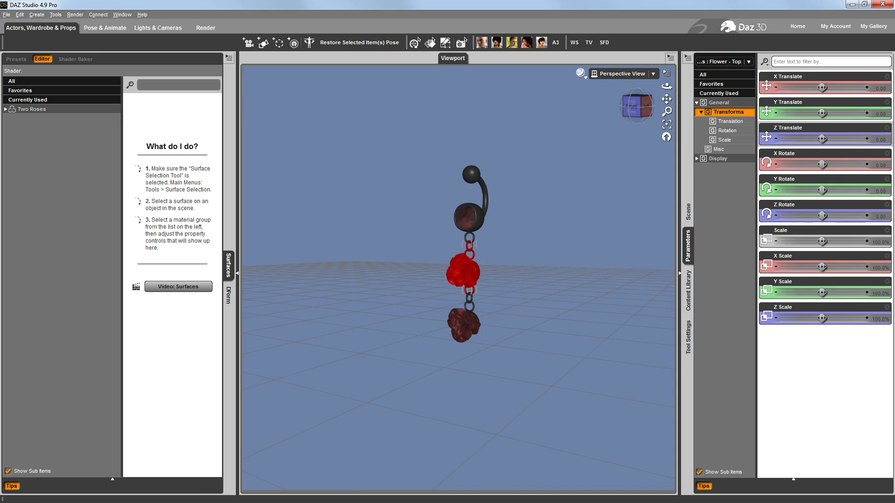
# Try rotating the Flower - Top bone to about 126 on Z and undo the test rotation
pyautogui.scroll(8, 590, 179)
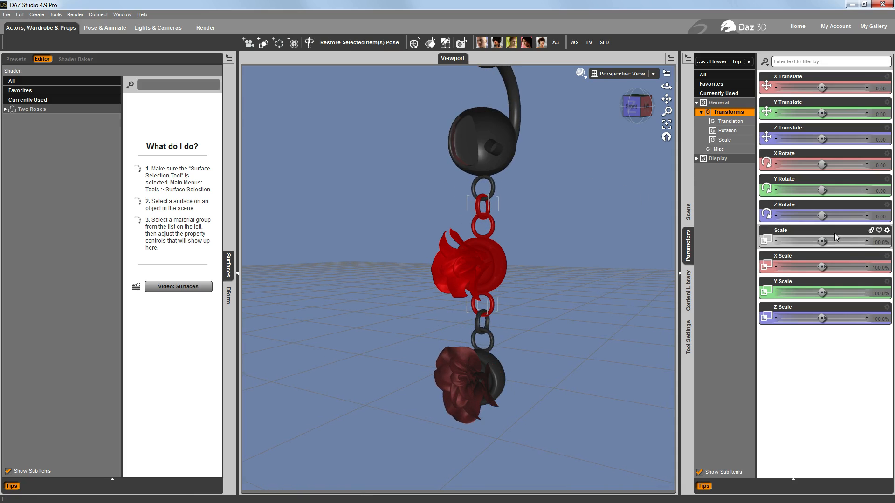
pyautogui.moveTo(822, 216); pyautogui.dragTo(851, 215)
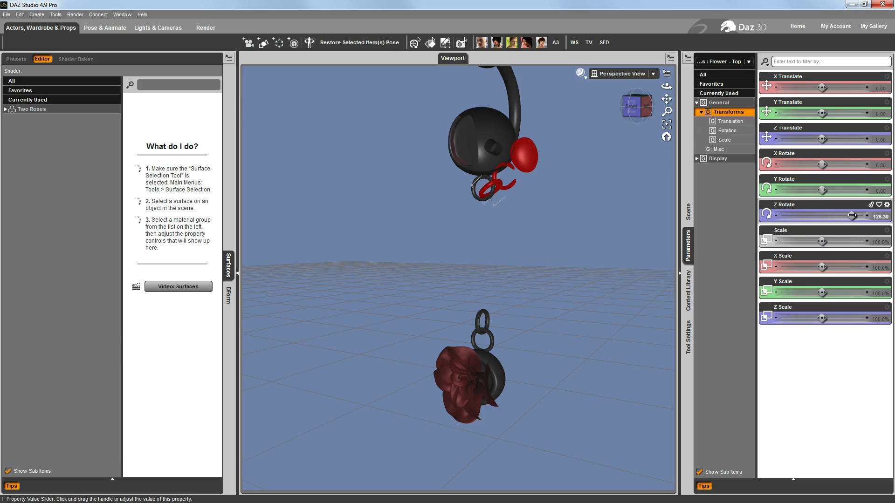
pyautogui.hotkey('ctrl', 'z')
# Try posing the Flower - Top bone at X Rotate 90.50, Z Translate 0.10 and Y Translate -0.10, and undo the whole test pose
pyautogui.moveTo(822, 164); pyautogui.dragTo(843, 164)
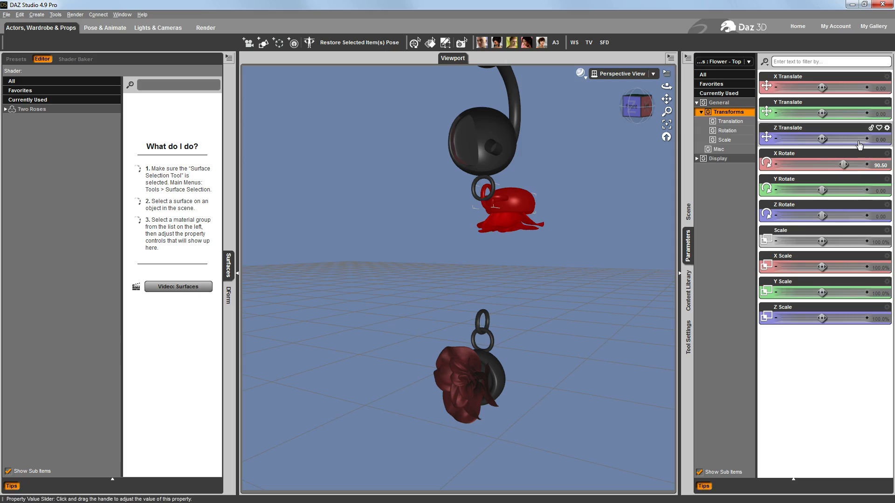
pyautogui.click(880, 139)
pyautogui.press('BackSpace')
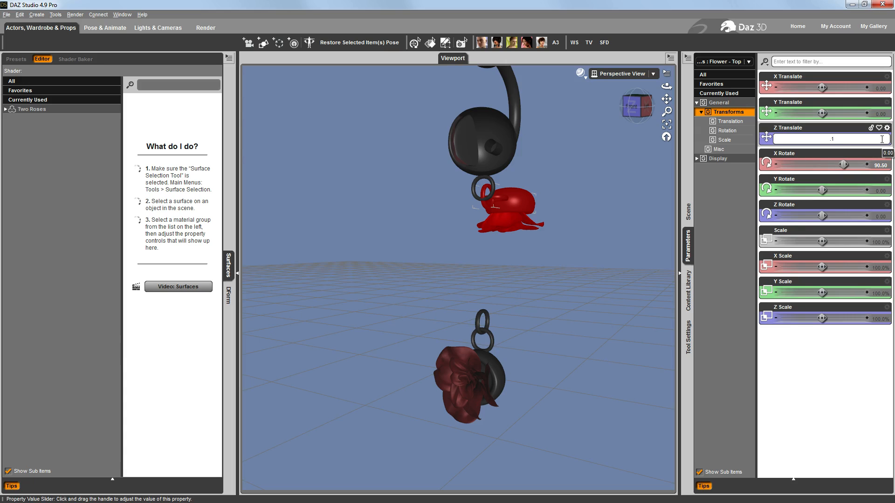
pyautogui.press('Return')
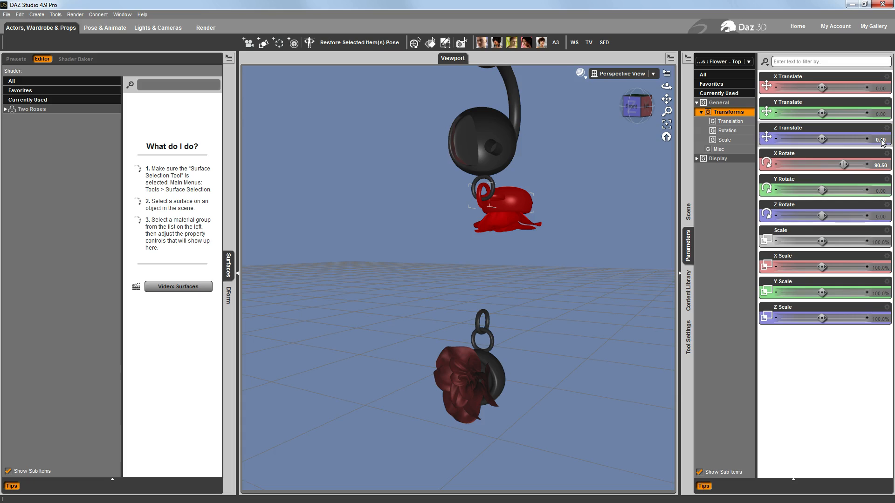
pyautogui.click(881, 112)
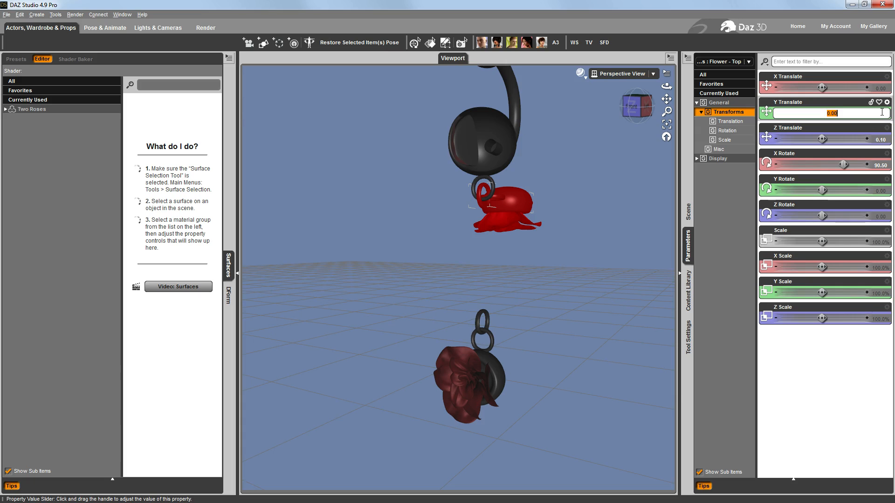
pyautogui.press('BackSpace')
pyautogui.write('-.1')
pyautogui.press('Return')
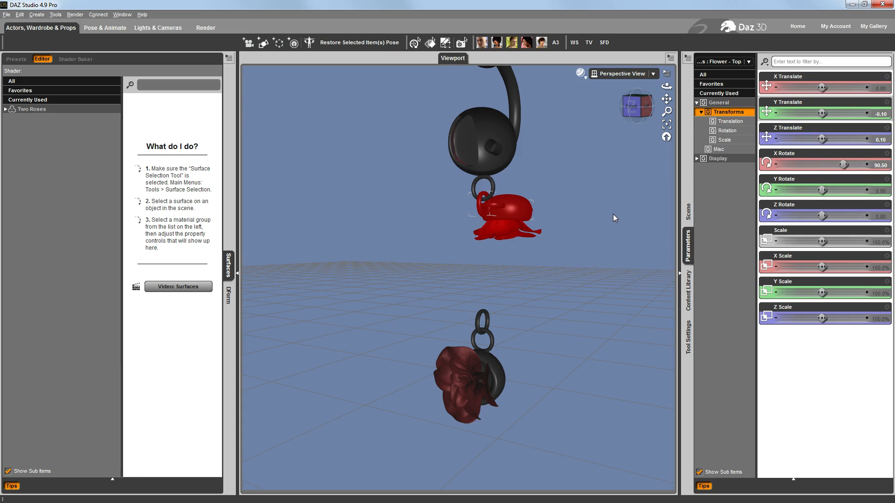
pyautogui.hotkey('ctrl', 'z')
pyautogui.hotkey('ctrl', 'z')
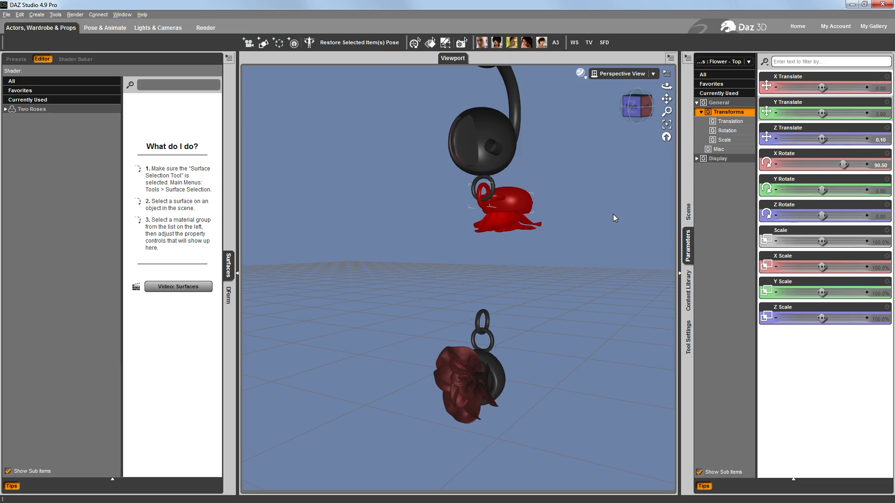
pyautogui.hotkey('ctrl', 'z')
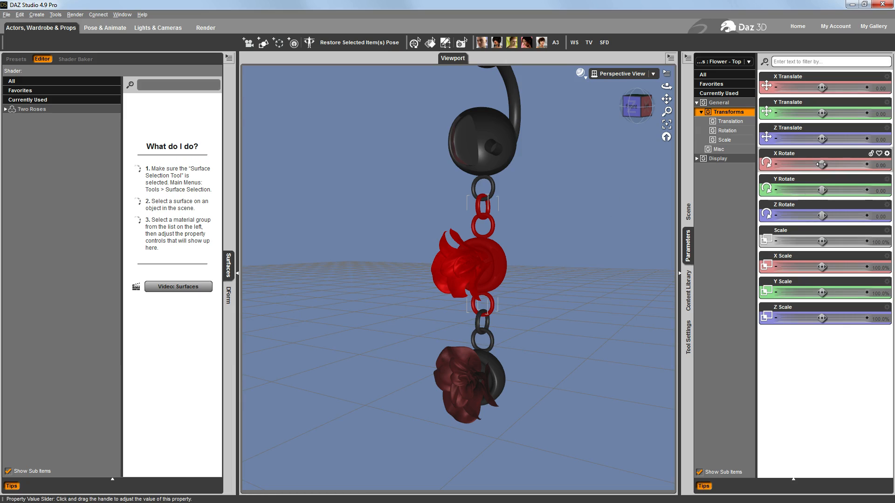
# Try rotating the Flower - Top bone to about -13 on X and 114 on Y, and undo both rotations
pyautogui.moveTo(822, 164); pyautogui.dragTo(838, 164)
pyautogui.moveTo(837, 164); pyautogui.dragTo(819, 164)
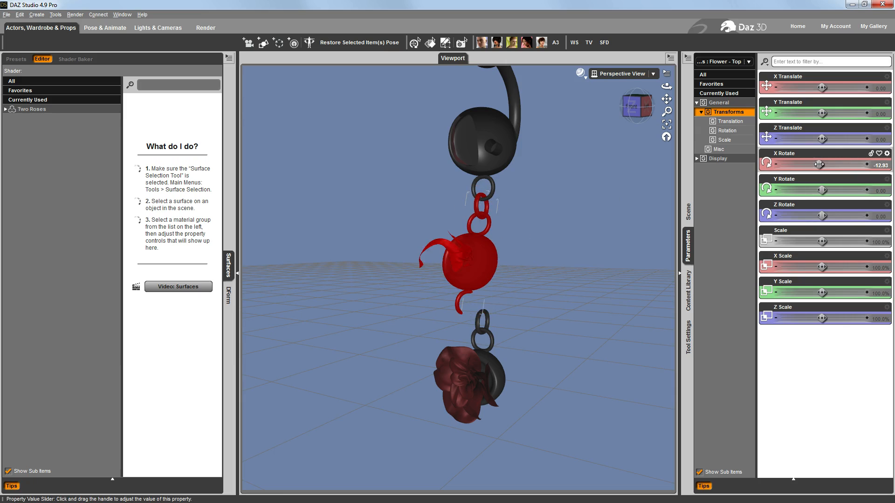
pyautogui.scroll(-5, 548, 260)
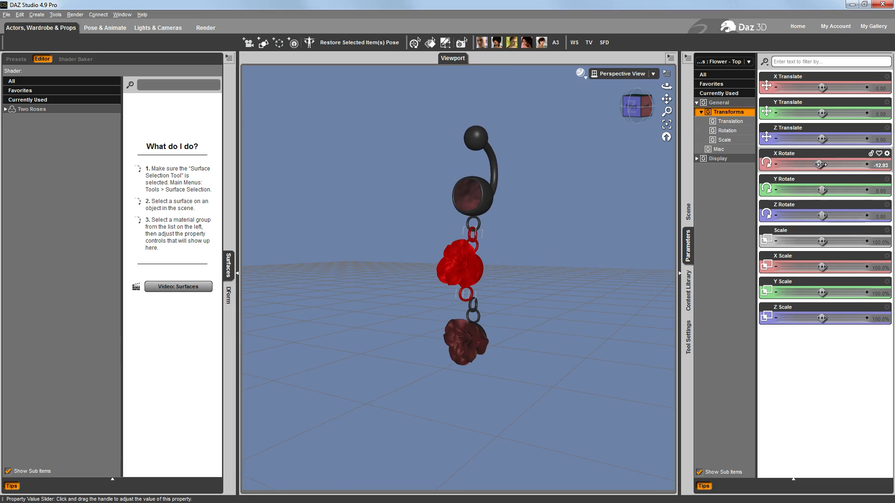
pyautogui.moveTo(821, 164); pyautogui.dragTo(849, 189)
pyautogui.hotkey('ctrl', 'z')
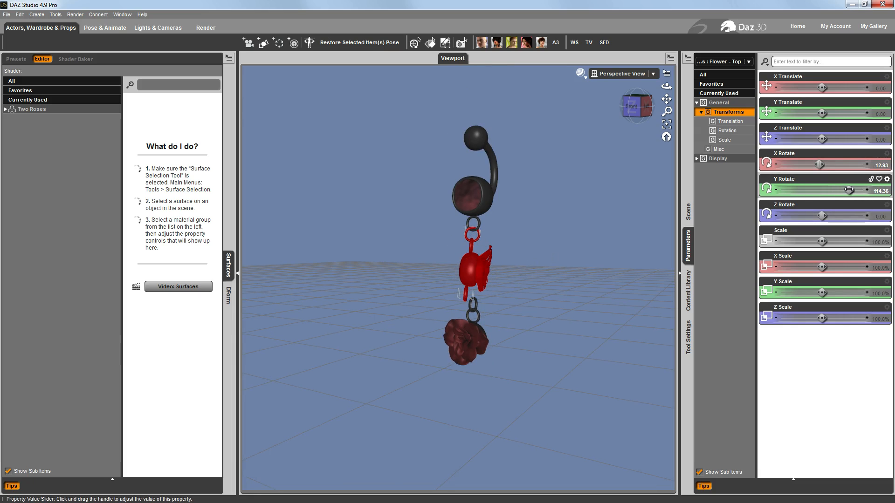
pyautogui.hotkey('ctrl', 'z')
pyautogui.hotkey('ctrl', 'z')
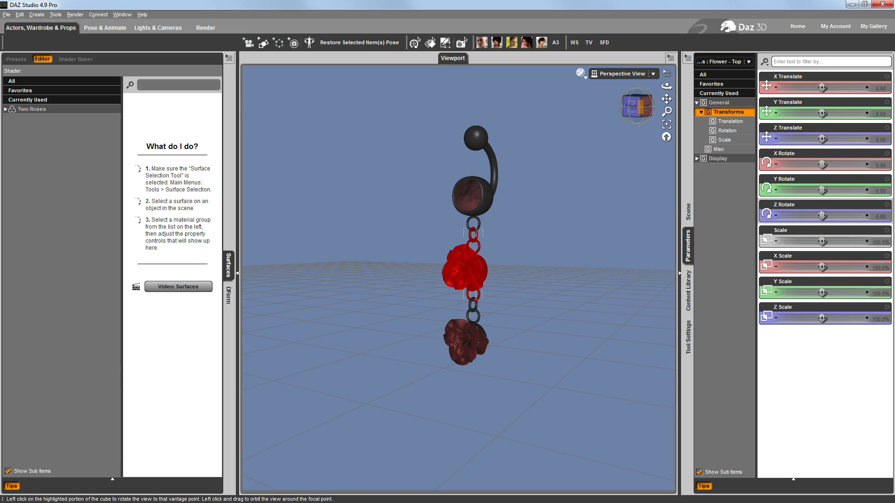
# Activate the Joint Editor tool for the Flower - Top bone
pyautogui.click(646, 106)
pyautogui.moveTo(646, 106); pyautogui.dragTo(666, 114)
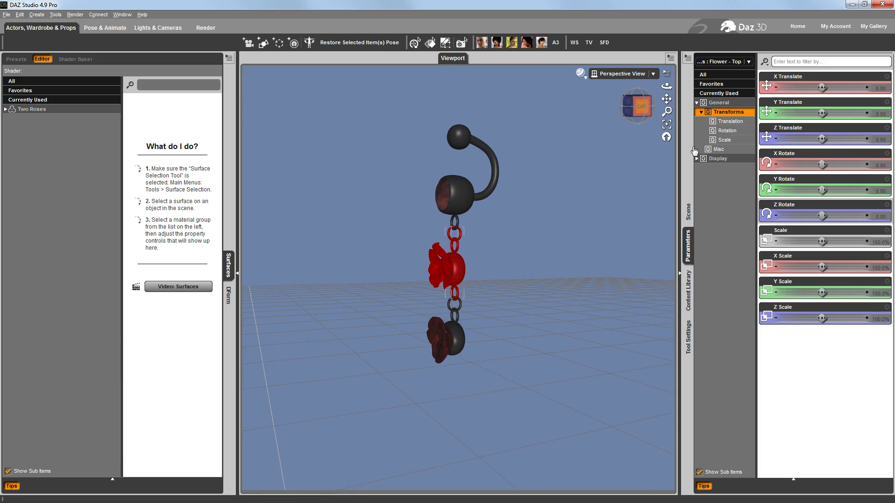
pyautogui.click(689, 213)
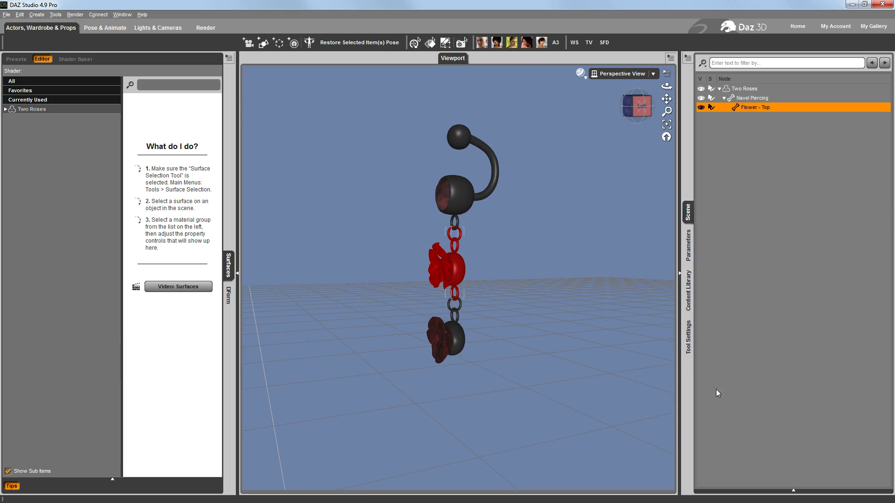
pyautogui.click(688, 338)
pyautogui.click(770, 61)
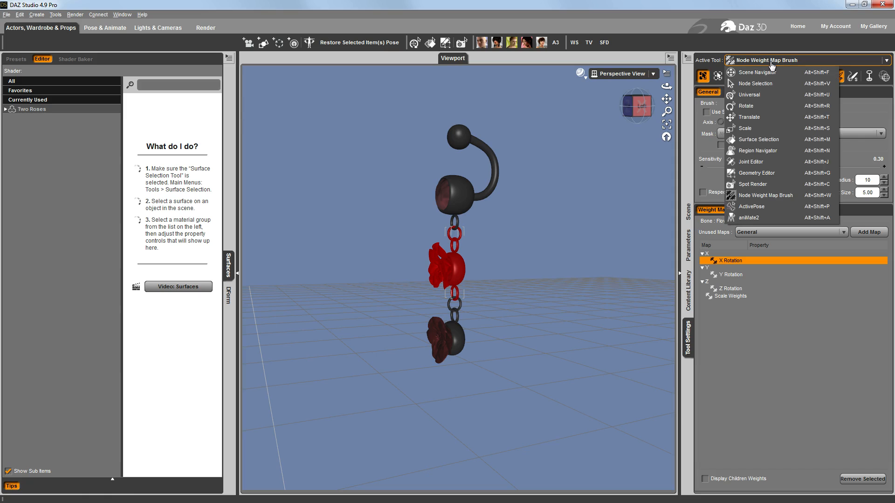
pyautogui.click(763, 162)
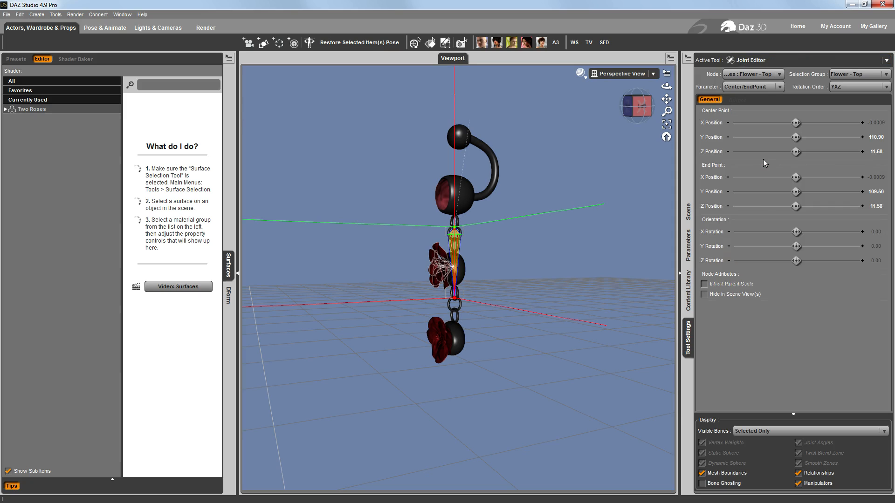
# Create a child bone under Flower - Top with the name and label Flower - Bottom and rotation order YXZ
pyautogui.click(688, 58)
pyautogui.moveTo(710, 75)
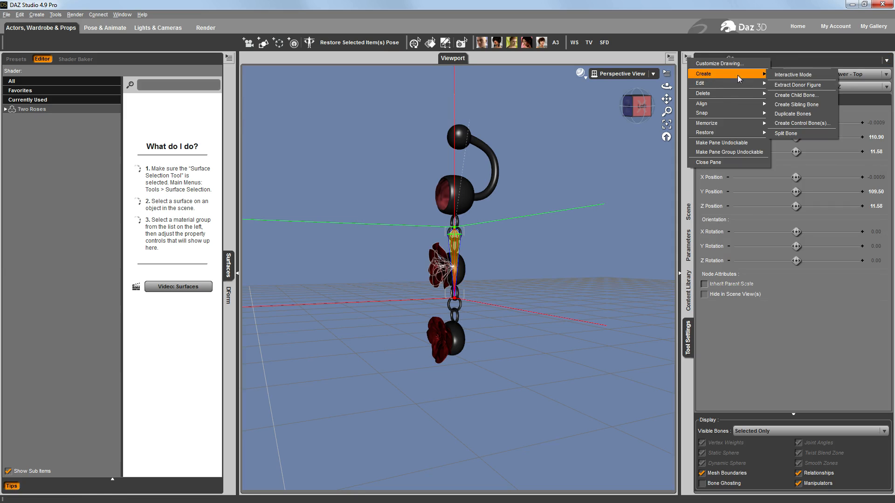
pyautogui.click(798, 95)
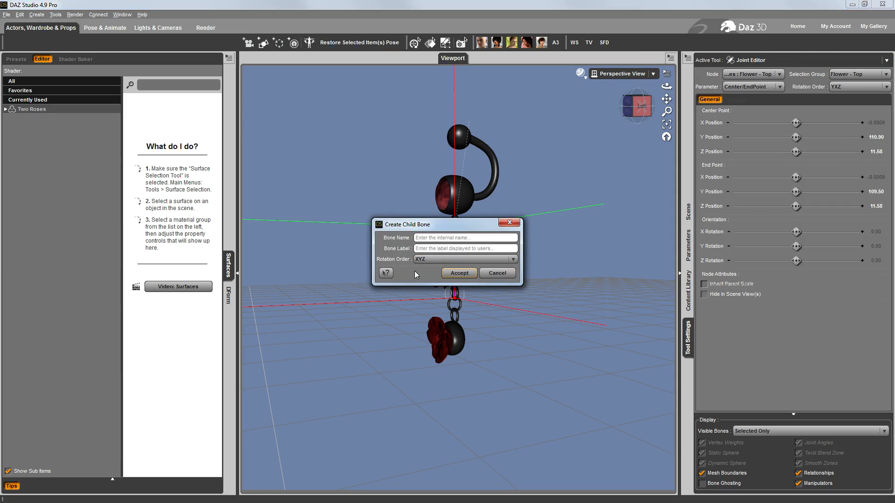
pyautogui.click(442, 236)
pyautogui.press('Tab')
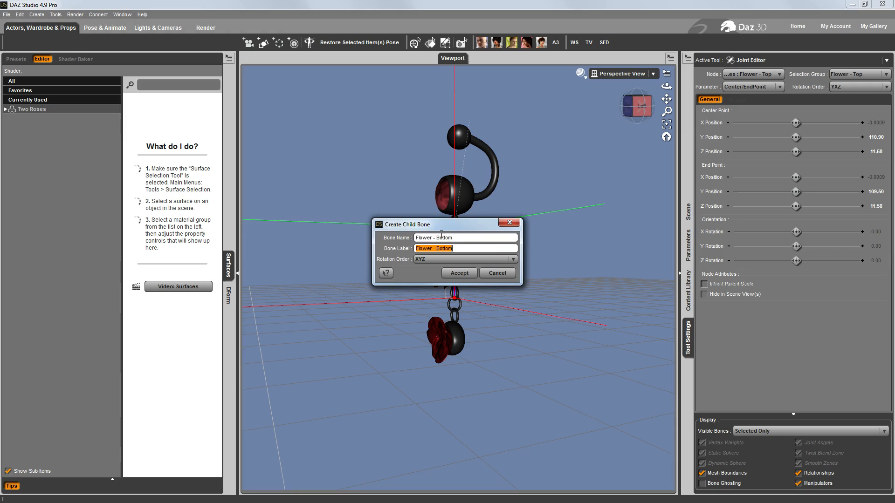
pyautogui.click(446, 259)
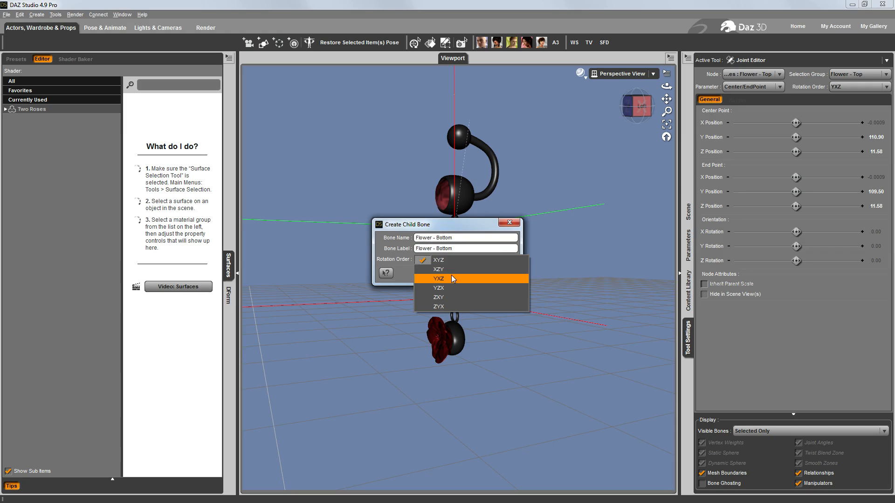
pyautogui.click(451, 276)
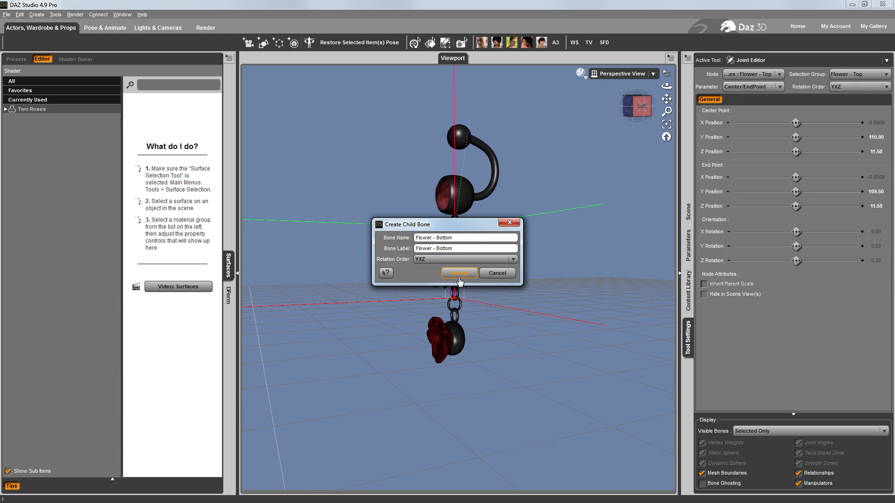
pyautogui.click(452, 279)
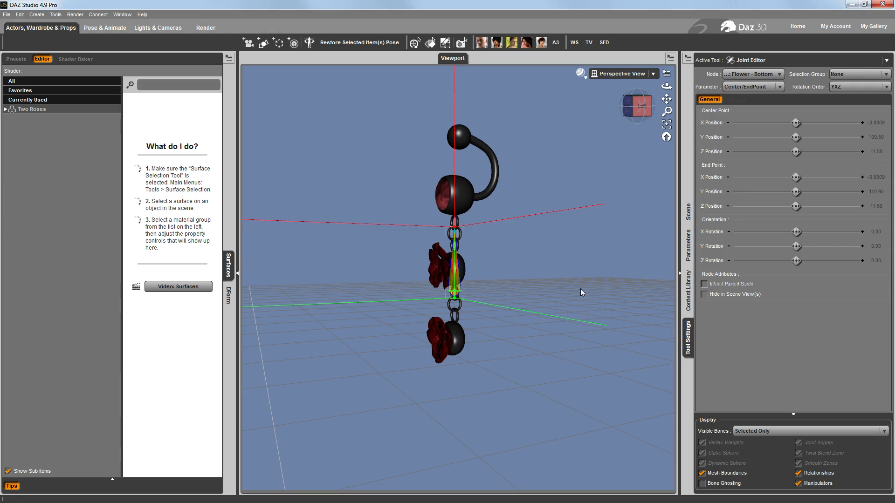
# Set the Flower - Bottom bone's end point Y Position to 108.65, near the centre of the lower rose
pyautogui.click(642, 107)
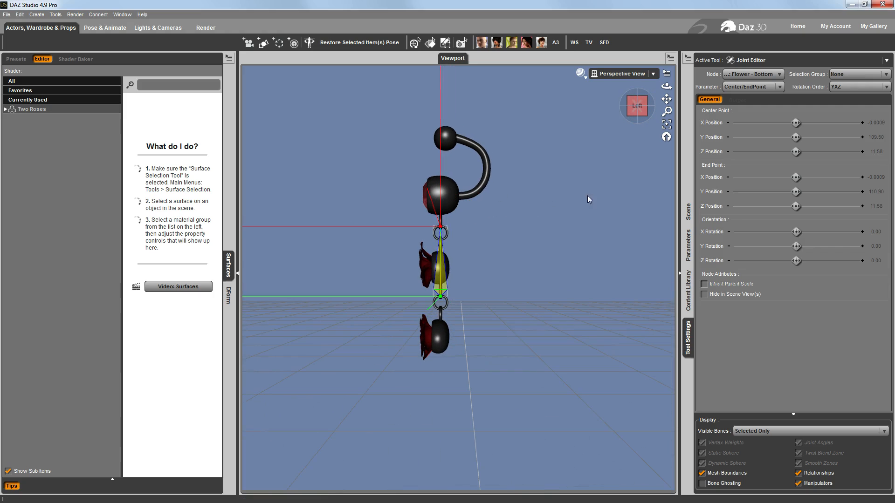
pyautogui.scroll(6, 555, 209)
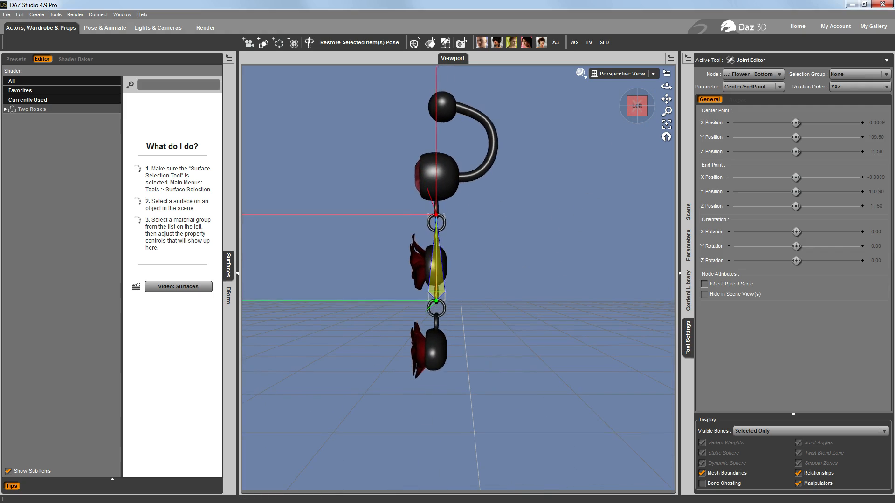
pyautogui.moveTo(666, 111)
pyautogui.mouseDown()
pyautogui.moveTo(666, 130)
pyautogui.moveTo(667, 115)
pyautogui.mouseUp()
pyautogui.scroll(1, 556, 209)
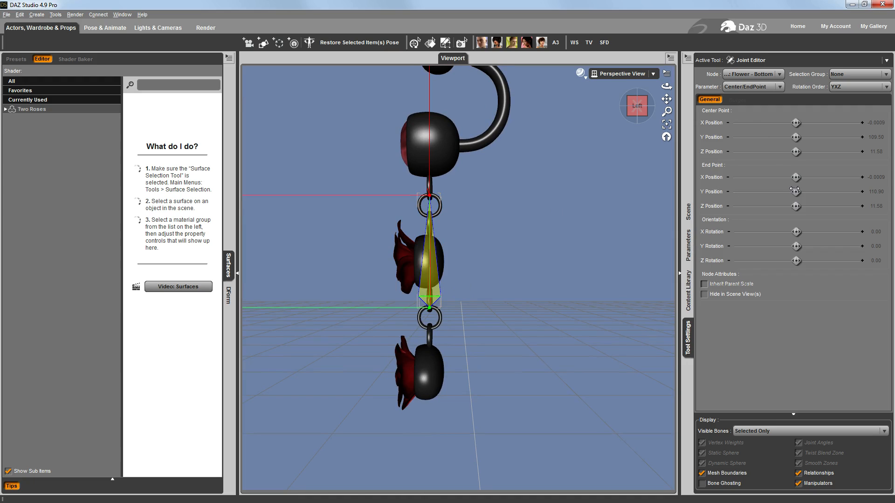
pyautogui.moveTo(796, 191); pyautogui.dragTo(760, 192)
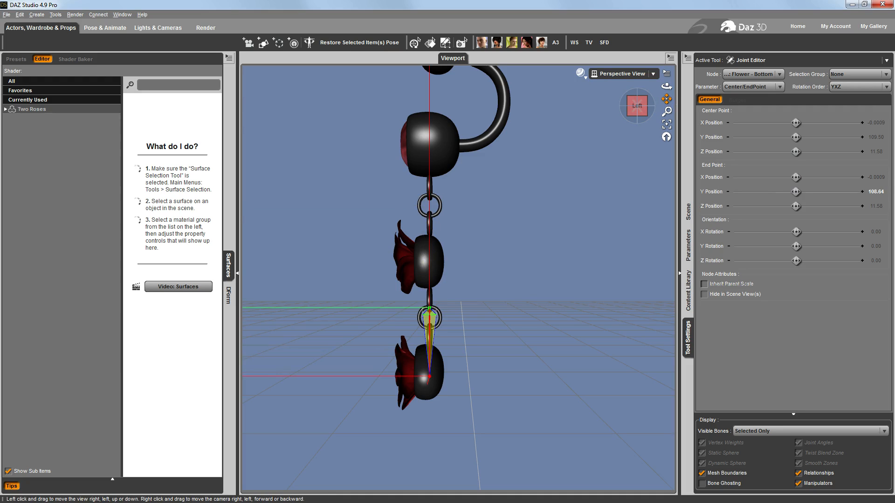
pyautogui.moveTo(667, 99); pyautogui.dragTo(683, 55)
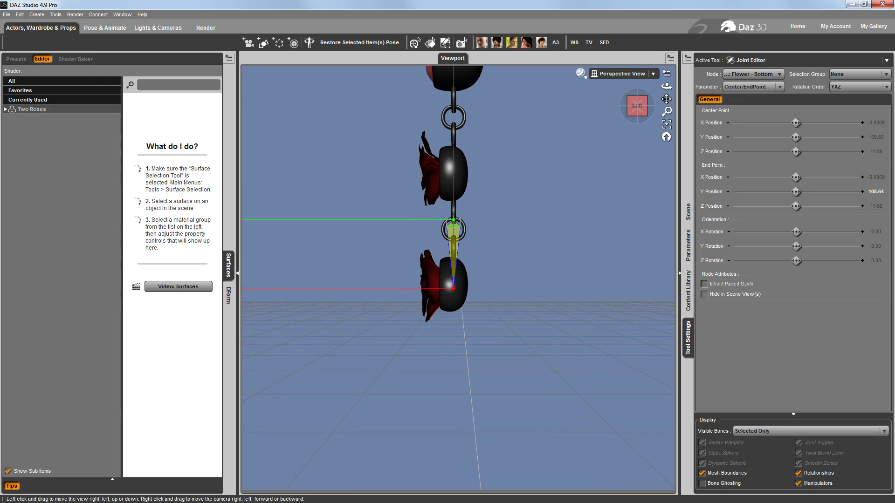
pyautogui.click(876, 191)
pyautogui.click(882, 192)
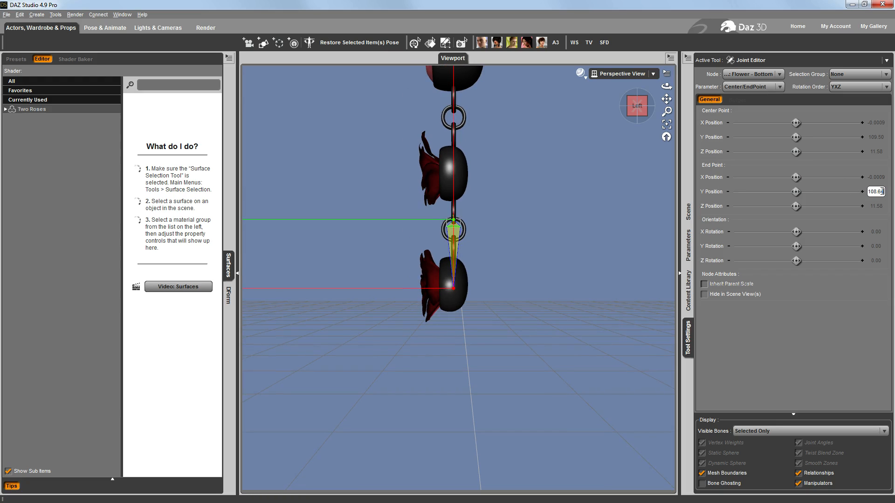
pyautogui.press('Return')
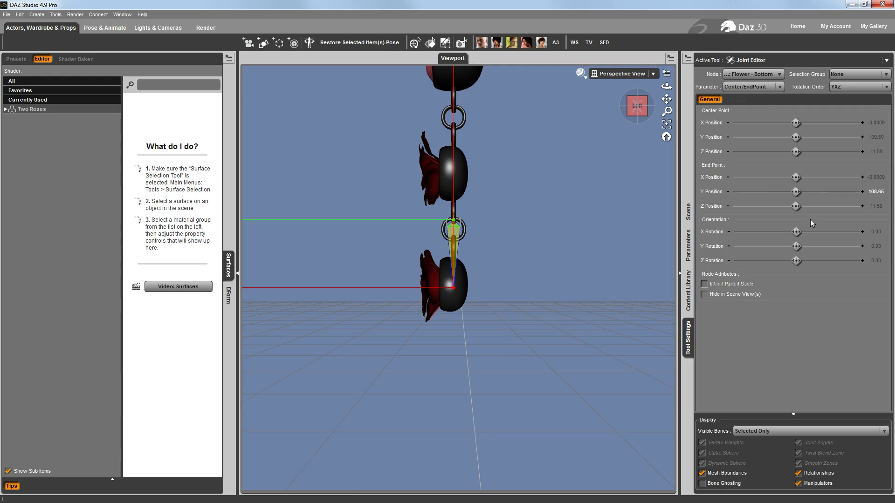
# Apply Align Node to the Flower - Bottom bone
pyautogui.click(688, 57)
pyautogui.moveTo(718, 101)
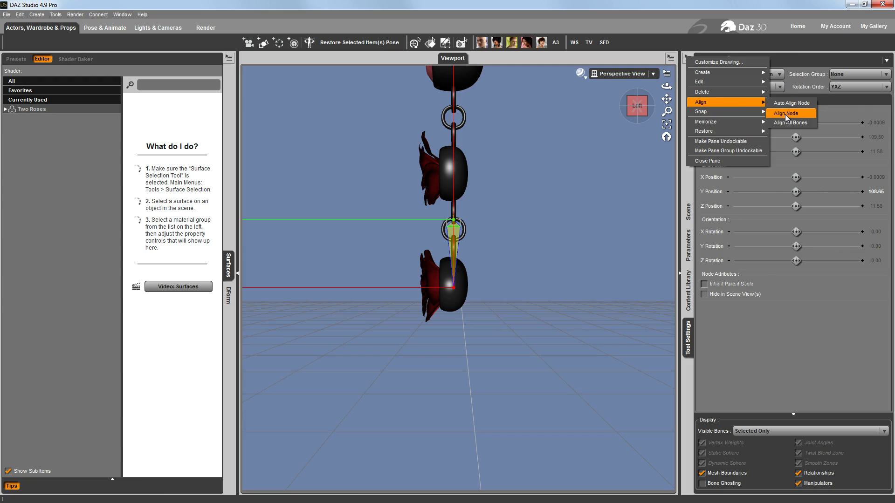
pyautogui.click(785, 113)
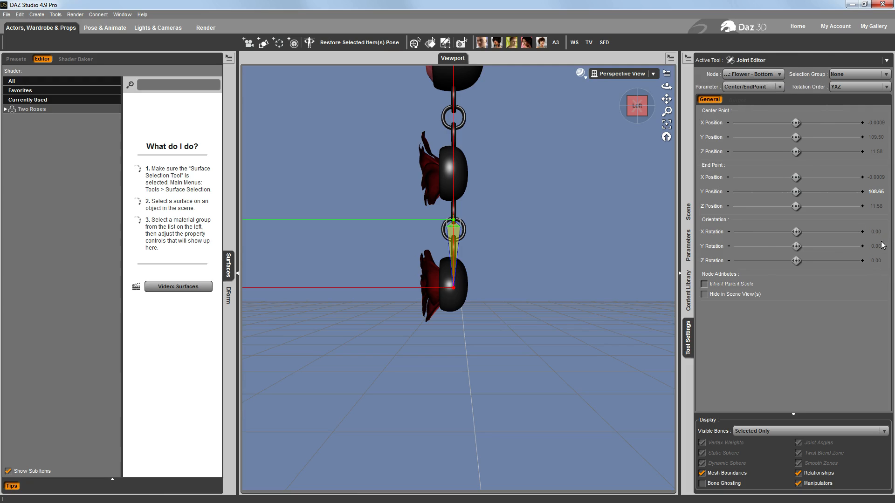
# Try moving the Flower - Bottom end point to X Position 0.90 and aligning the node to it, and undo both changes
pyautogui.moveTo(631, 116); pyautogui.dragTo(652, 115)
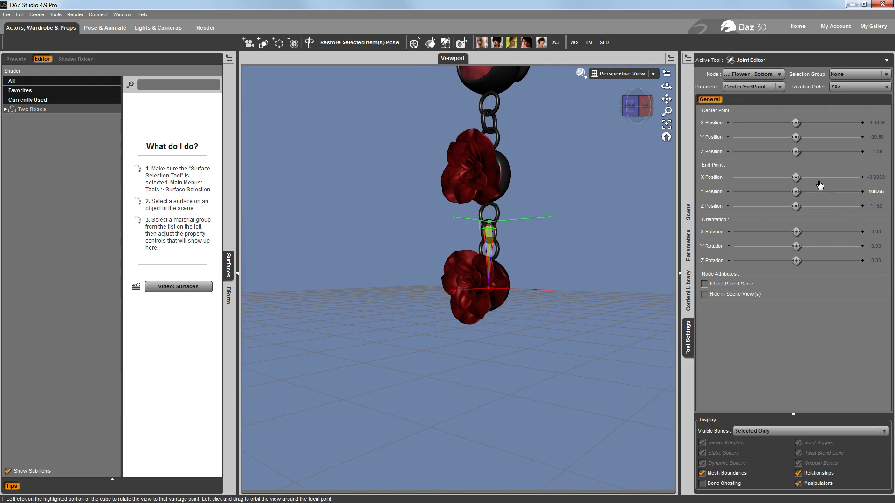
pyautogui.moveTo(796, 177); pyautogui.dragTo(826, 178)
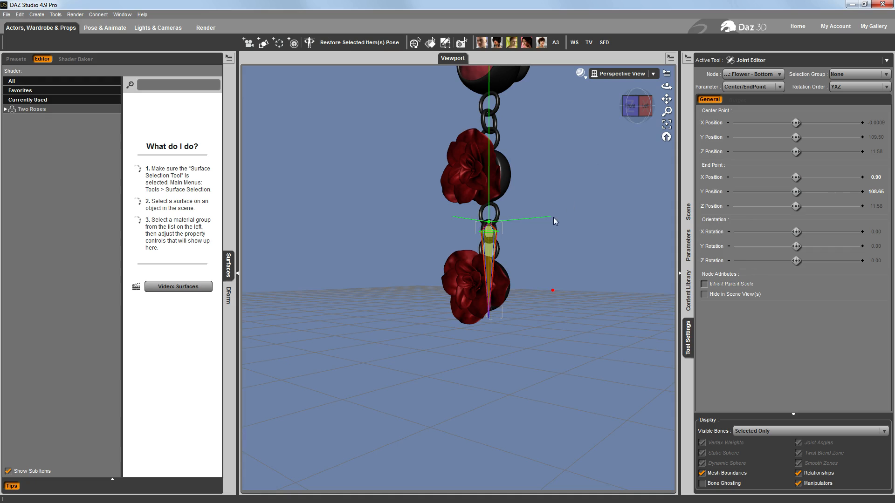
pyautogui.moveTo(633, 110); pyautogui.dragTo(645, 119)
pyautogui.click(644, 119)
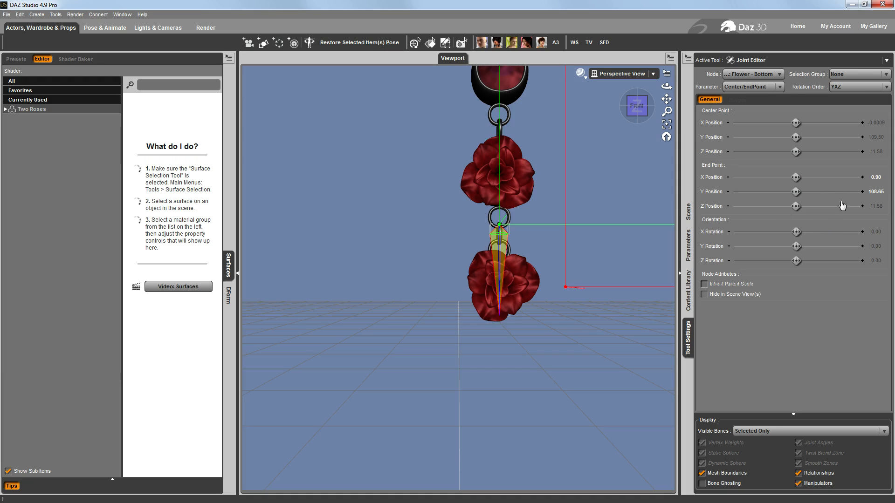
pyautogui.click(688, 58)
pyautogui.moveTo(711, 101)
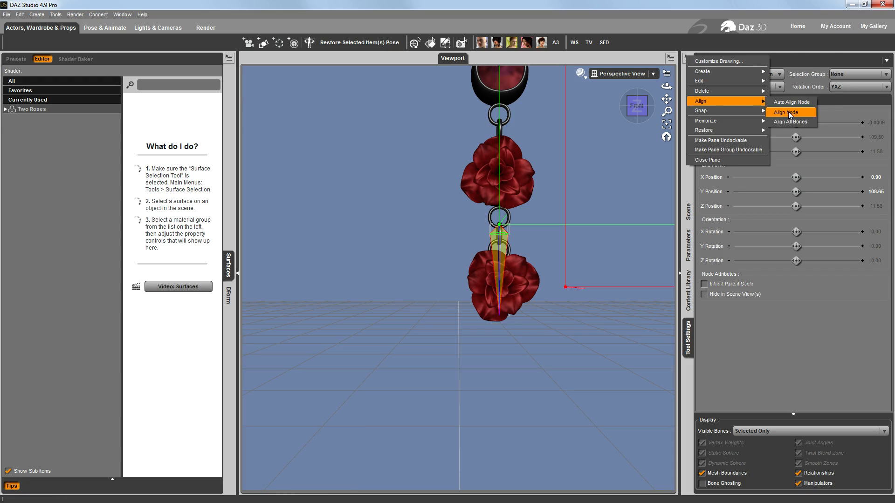
pyautogui.click(784, 102)
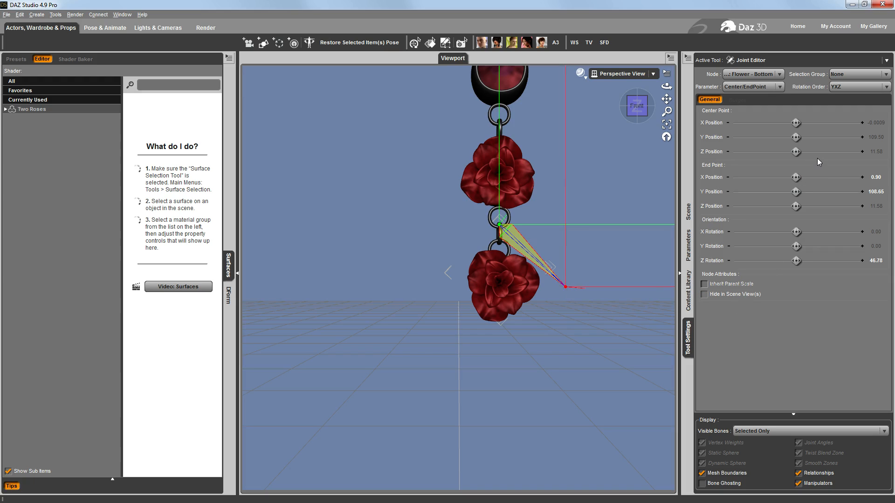
pyautogui.hotkey('ctrl', 'z')
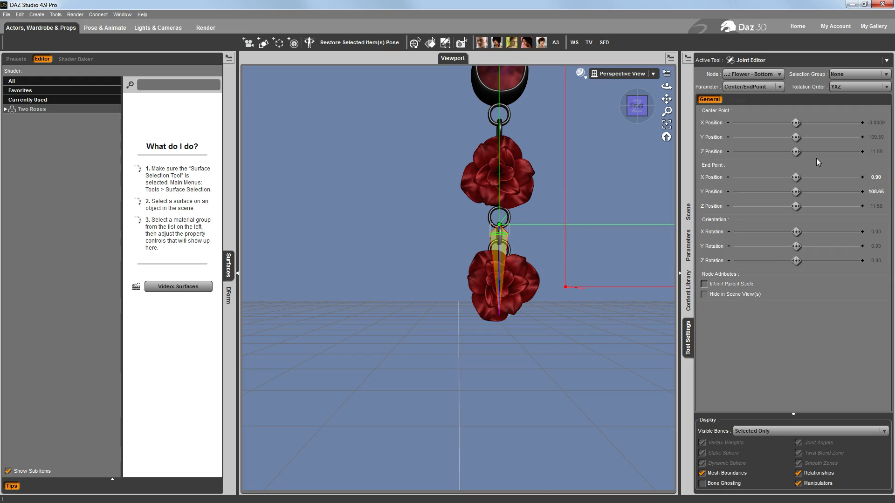
pyautogui.hotkey('ctrl', 'z')
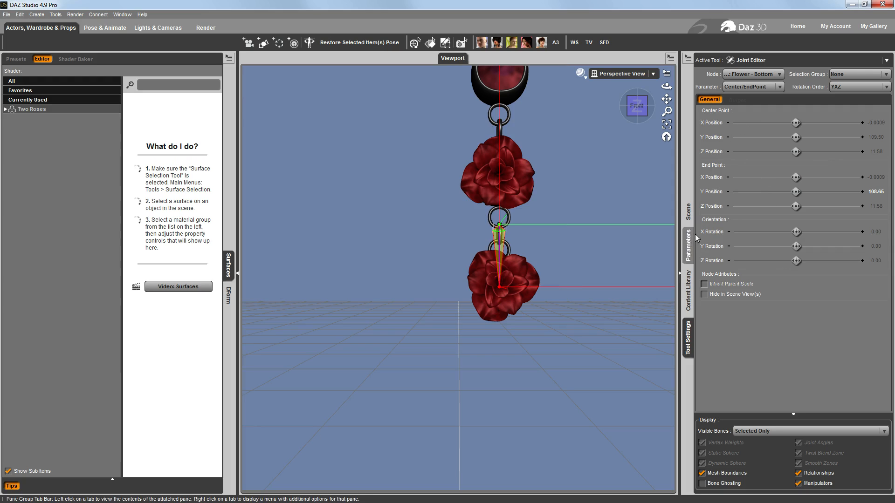
# Select the Flower - Top bone and apply Align Node to it
pyautogui.click(688, 212)
pyautogui.click(754, 107)
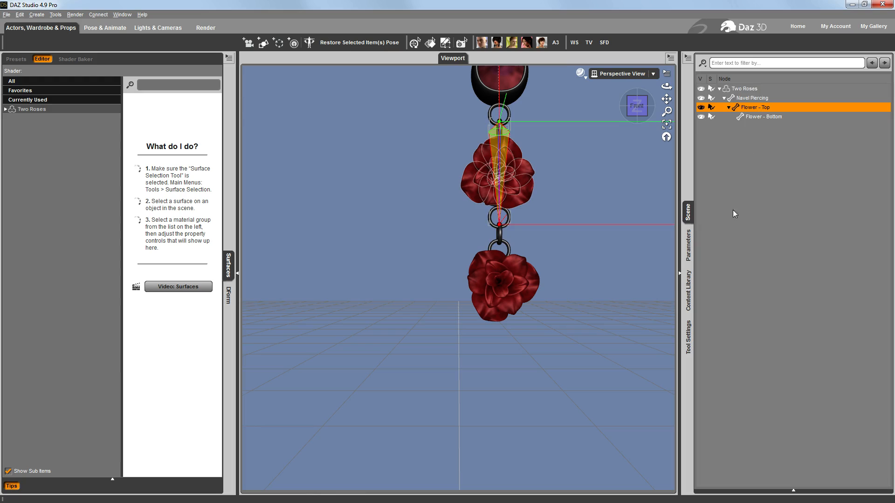
pyautogui.click(694, 332)
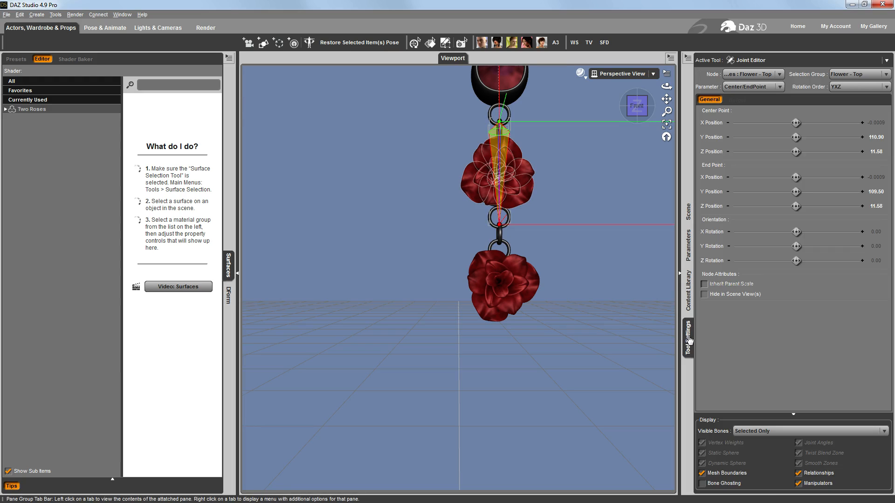
pyautogui.click(688, 62)
pyautogui.moveTo(708, 105)
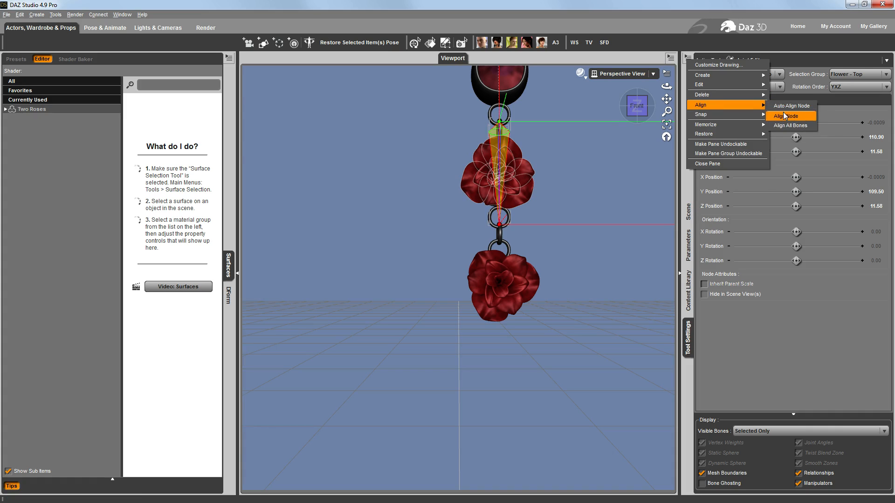
pyautogui.click(784, 116)
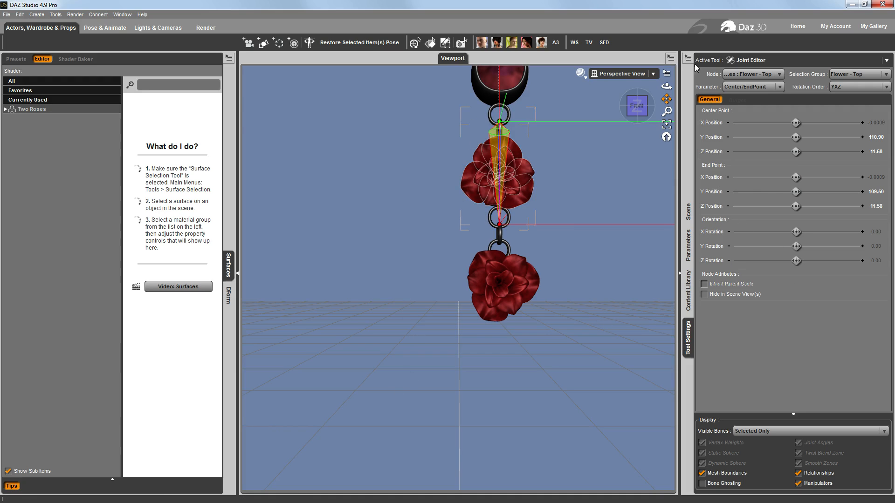
# Select the Flower - Bottom bone and assign the Flower - Bottom face group as its selection group
pyautogui.click(688, 212)
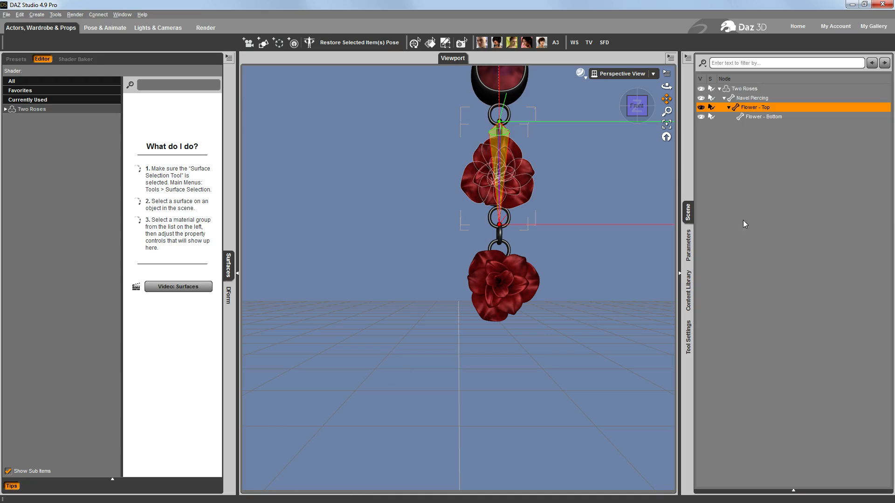
pyautogui.click(763, 118)
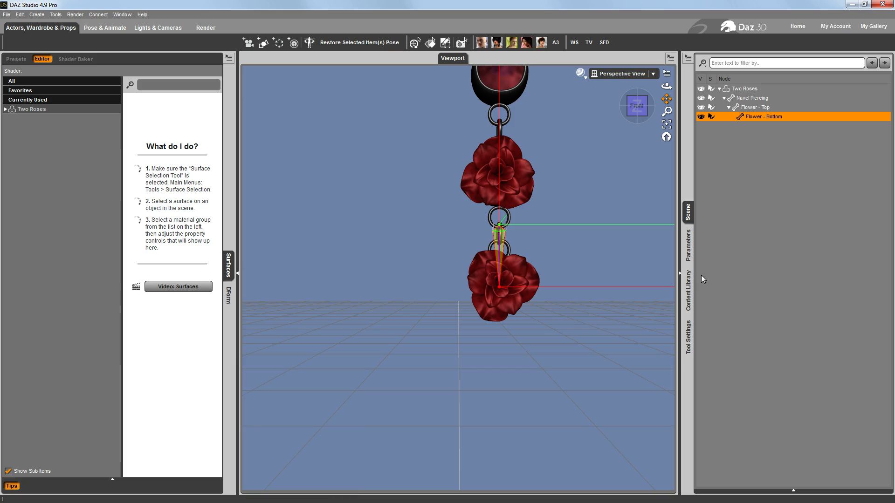
pyautogui.click(688, 337)
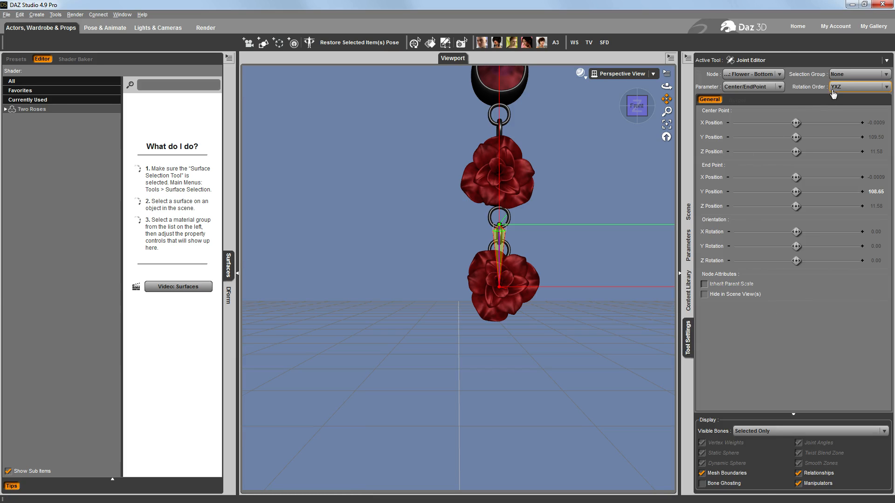
pyautogui.click(850, 78)
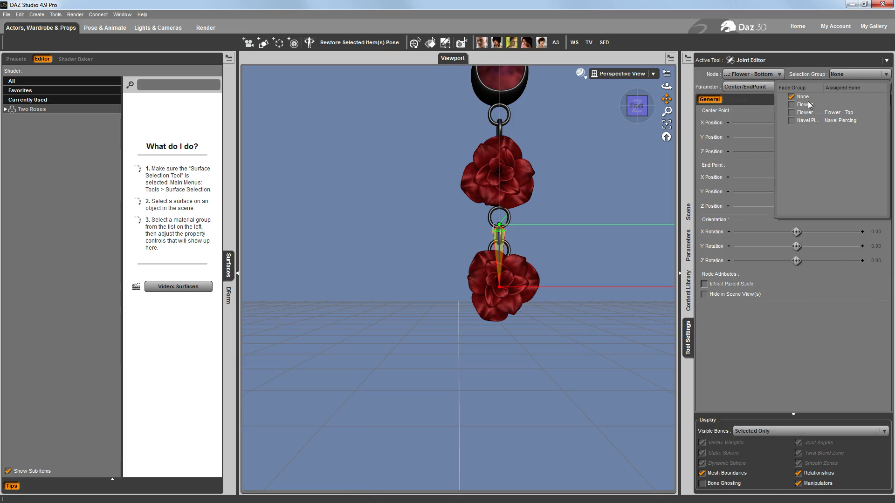
pyautogui.click(791, 105)
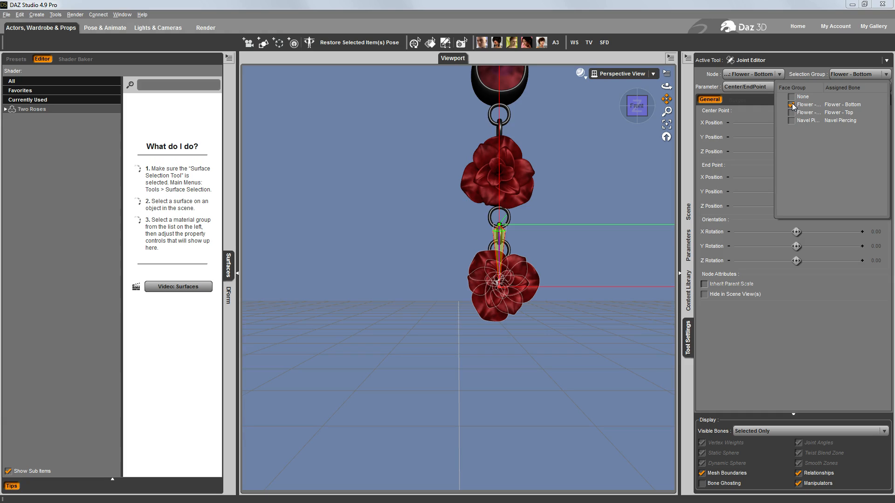
pyautogui.click(617, 397)
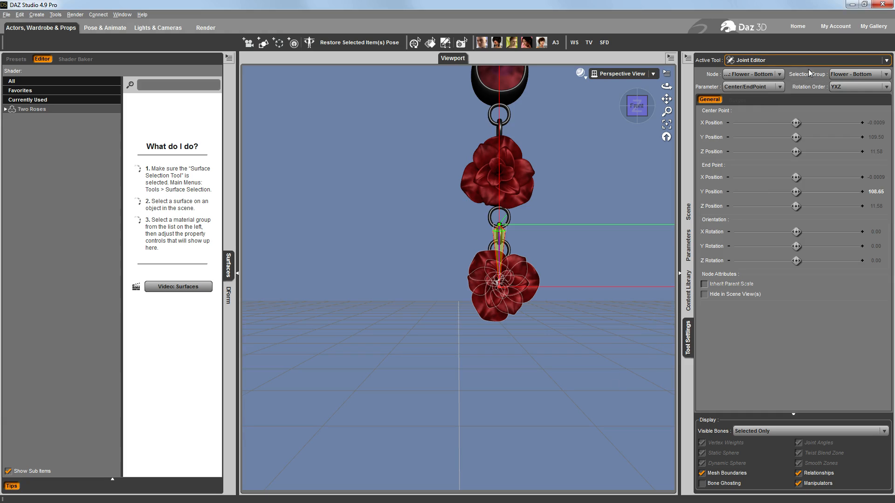
# With the Node Weight Map Brush, fill the Flower - Bottom bone's weights using Fill by Bone Selection Group(s)
pyautogui.click(774, 61)
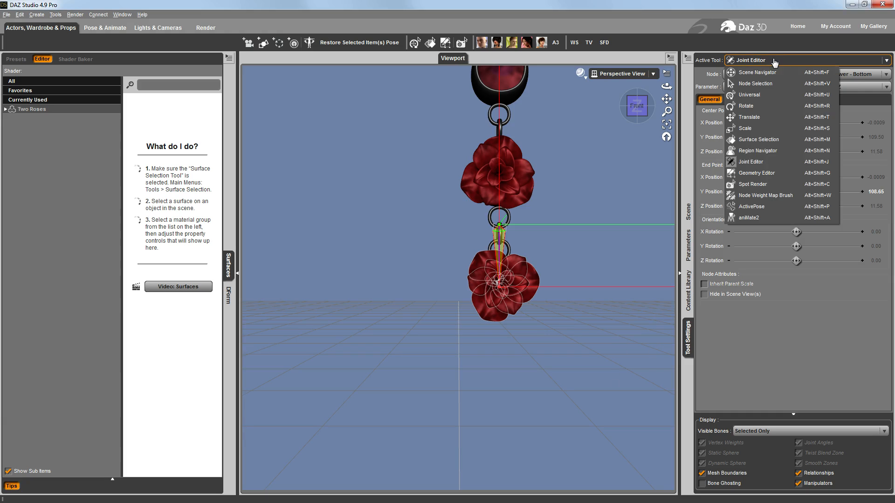
pyautogui.click(771, 195)
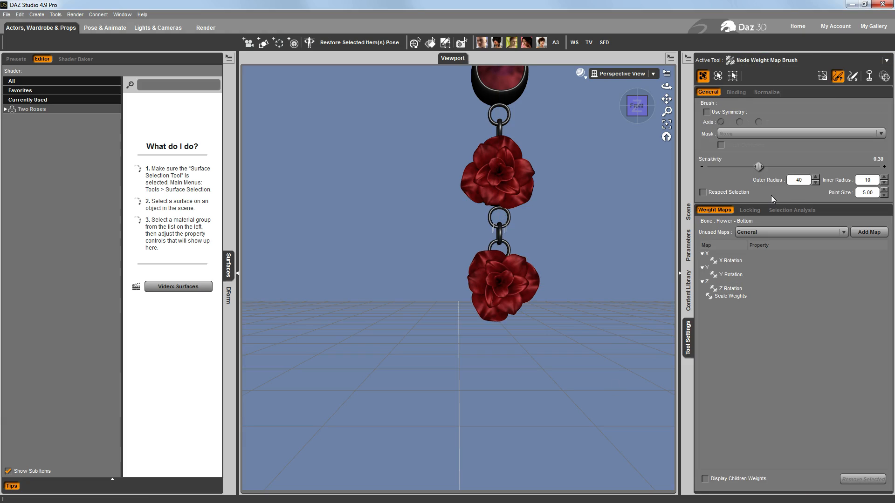
pyautogui.rightClick(564, 231)
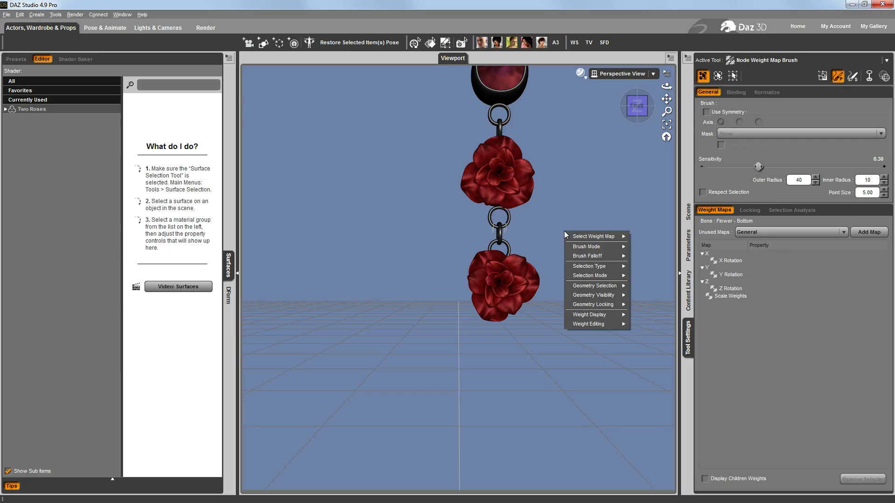
pyautogui.moveTo(605, 324)
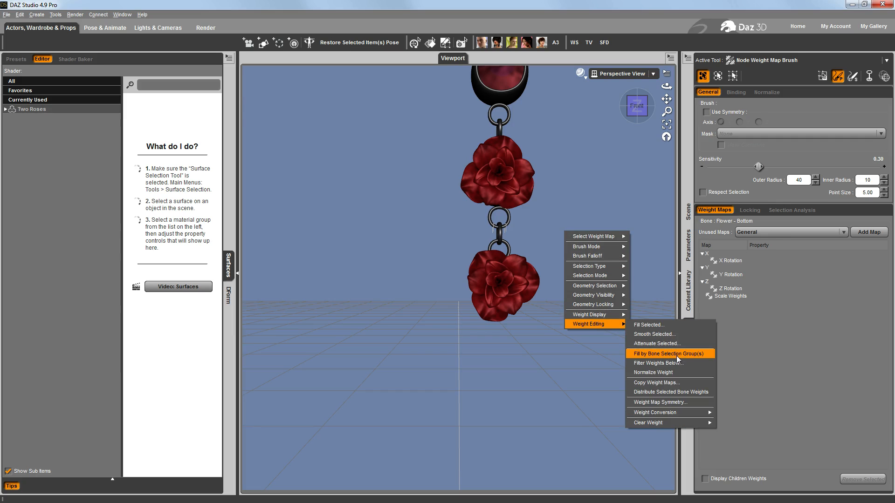
pyautogui.click(695, 354)
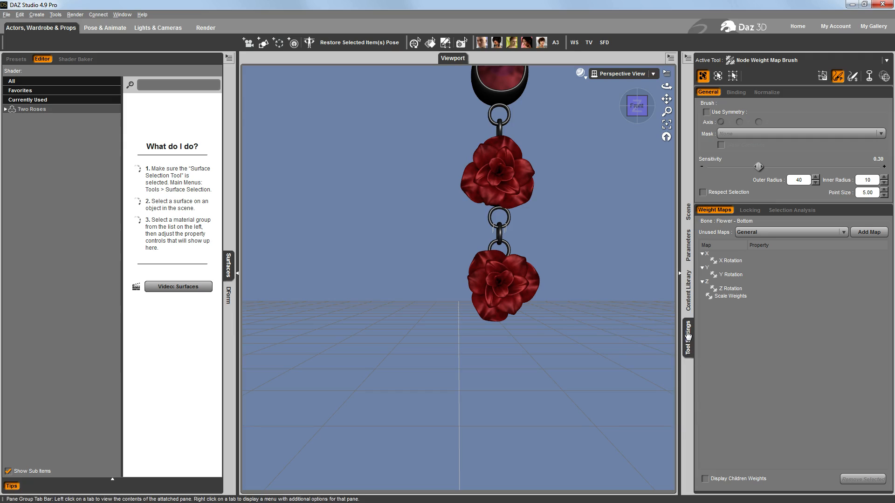
# Check the X, Y and Z Rotation and Scale Weights maps of the Flower - Bottom bone
pyautogui.click(730, 261)
pyautogui.click(732, 274)
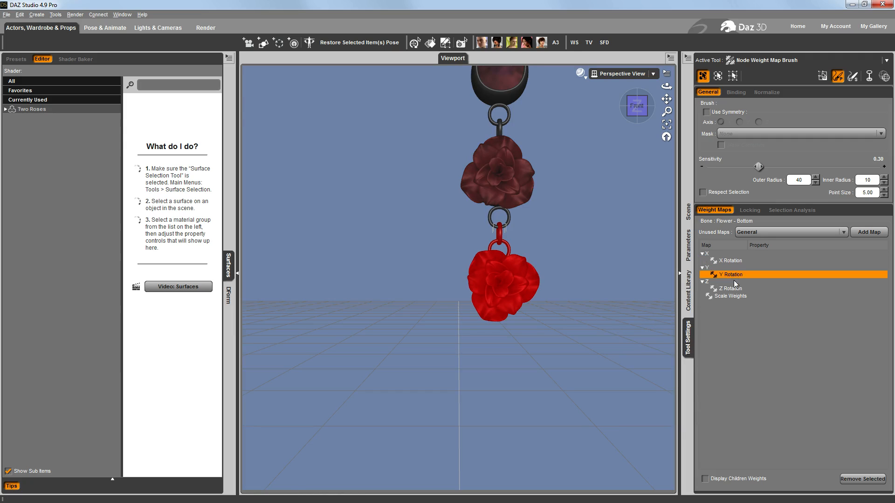
pyautogui.click(734, 288)
pyautogui.click(734, 297)
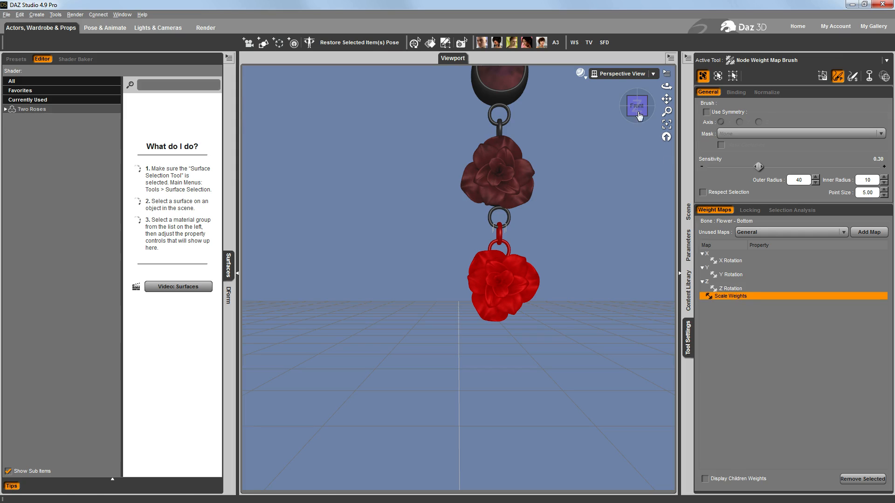
# Try setting the Flower - Bottom bone's X Rotate to about 62.65 and undo it
pyautogui.moveTo(639, 116); pyautogui.dragTo(619, 119)
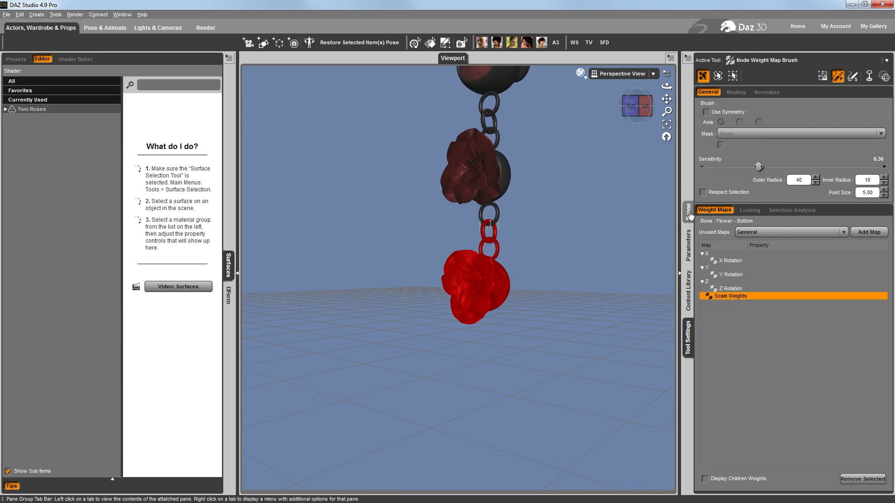
pyautogui.click(689, 245)
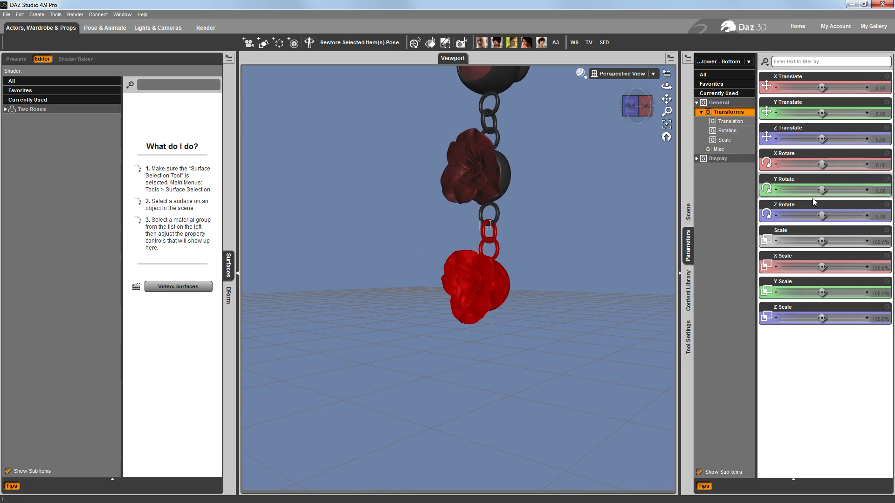
pyautogui.moveTo(822, 164); pyautogui.dragTo(836, 164)
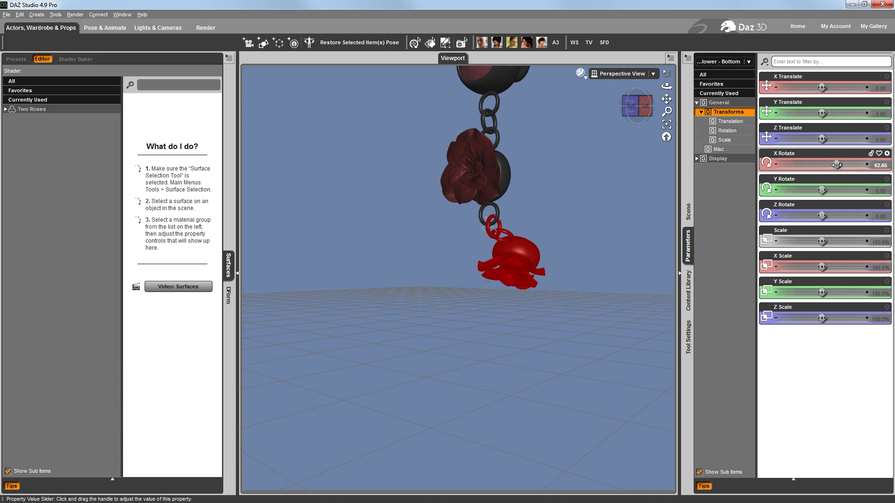
pyautogui.hotkey('ctrl', 'z')
# Select the Flower - Top bone and test its joint with X Rotate at about 38.78
pyautogui.scroll(-6, 536, 209)
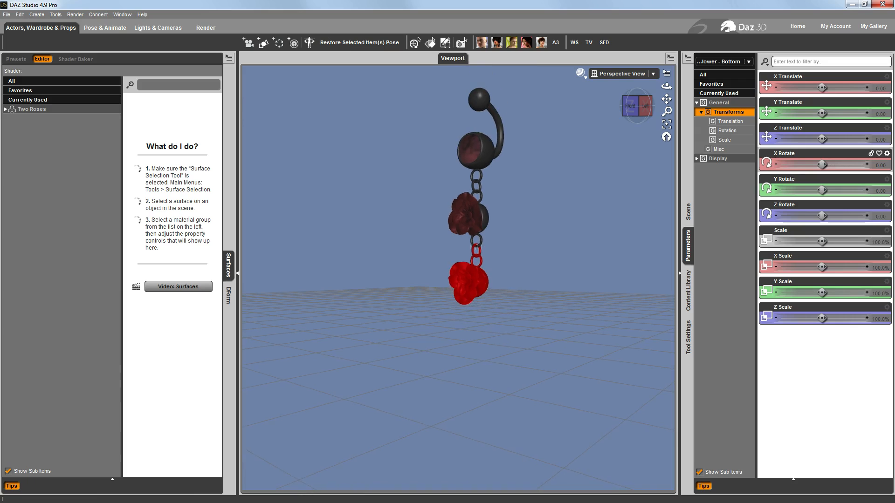
pyautogui.moveTo(666, 99); pyautogui.dragTo(691, 149)
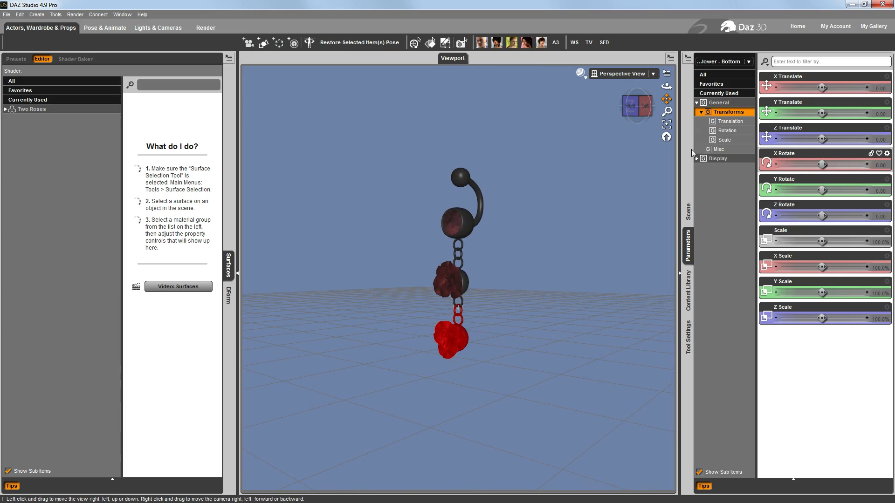
pyautogui.click(696, 211)
pyautogui.click(760, 108)
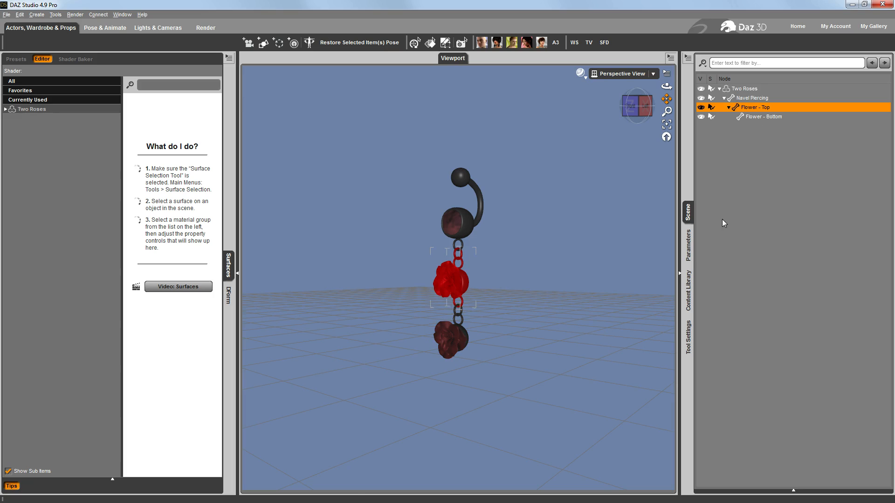
pyautogui.click(688, 246)
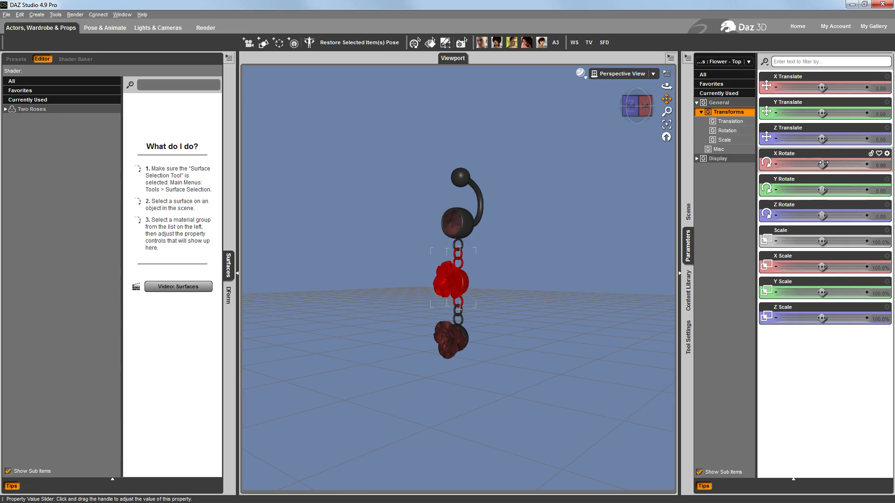
pyautogui.moveTo(822, 164); pyautogui.dragTo(831, 164)
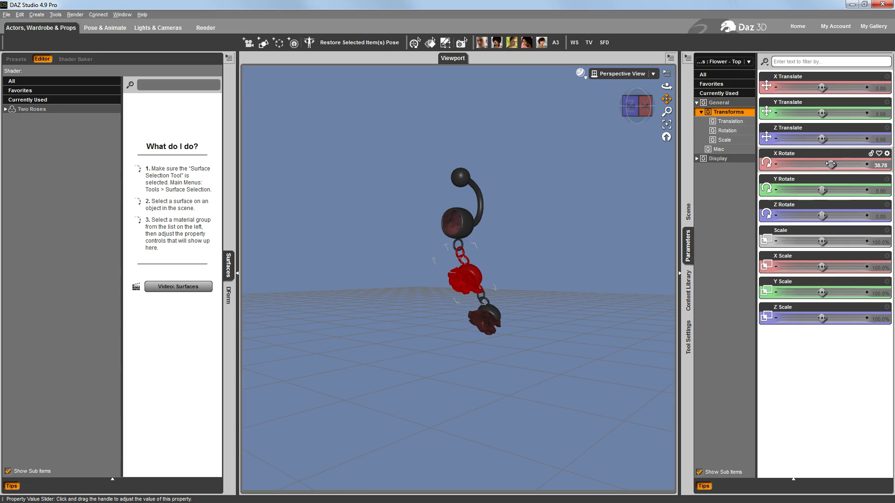
# Select the Flower - Bottom bone, try a Y rotation and undo it, and set Z Rotate to about 40.77
pyautogui.click(688, 212)
pyautogui.click(764, 116)
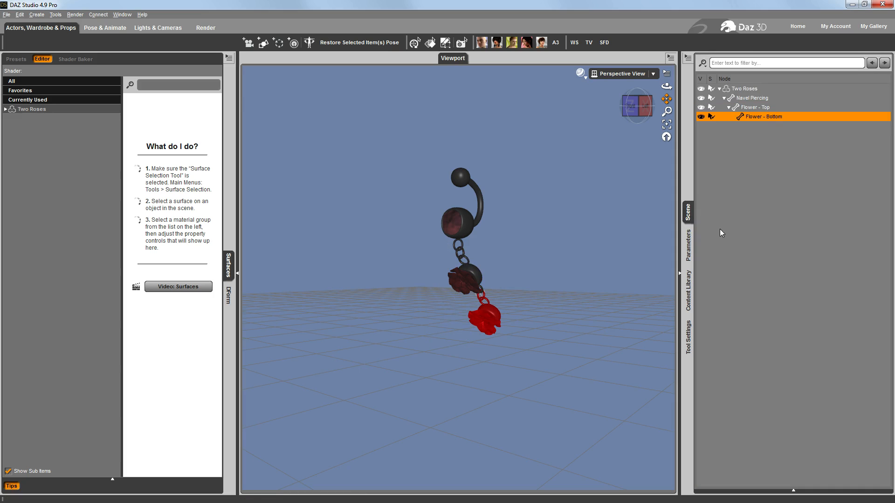
pyautogui.click(688, 245)
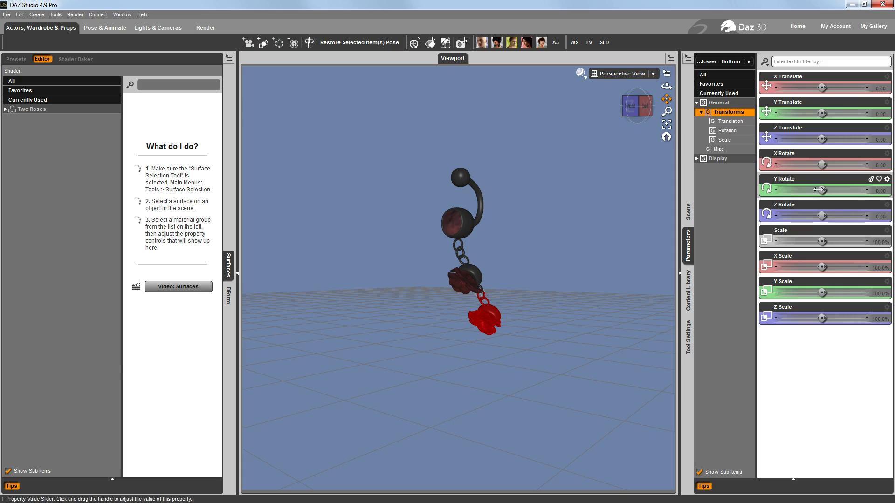
pyautogui.moveTo(822, 190); pyautogui.dragTo(832, 216)
pyautogui.hotkey('ctrl', 'z')
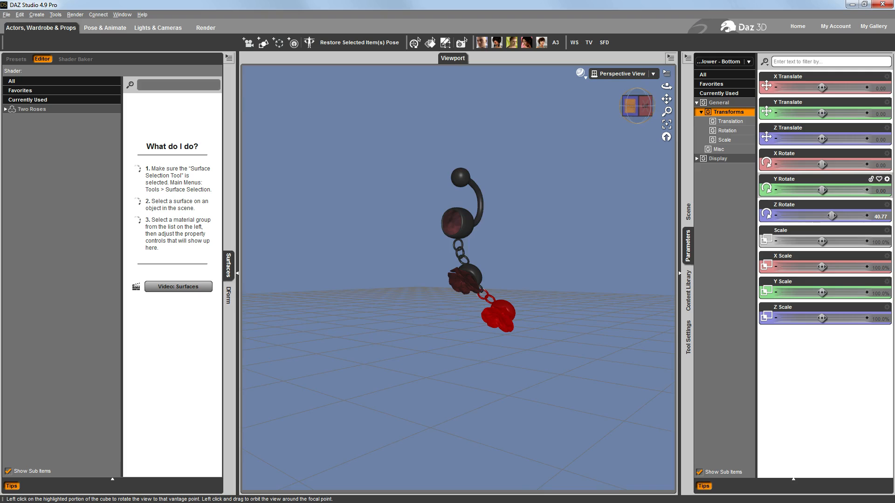
# Undo the remaining test rotations of the Flower - Bottom and Flower - Top bones
pyautogui.click(631, 106)
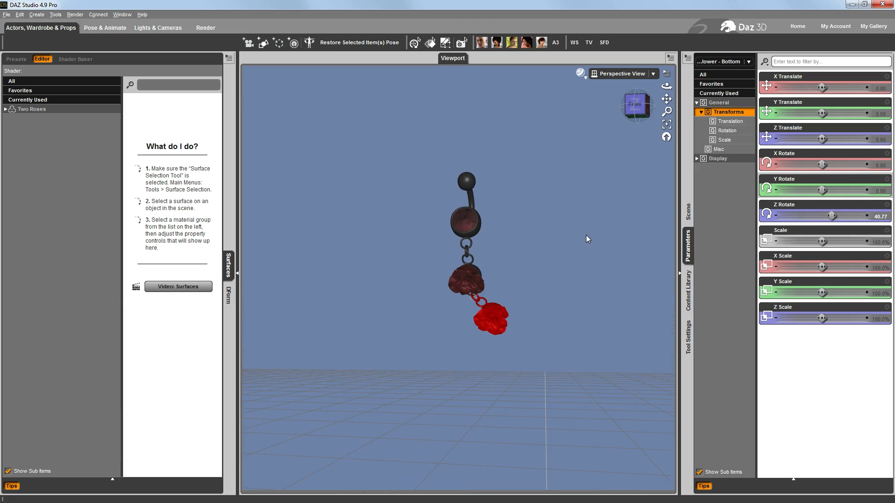
pyautogui.hotkey('ctrl', 'z')
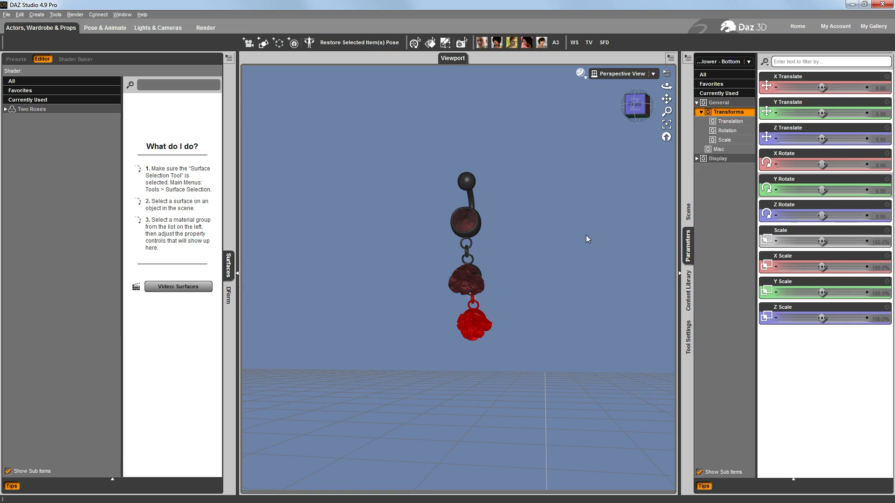
pyautogui.hotkey('ctrl', 'z')
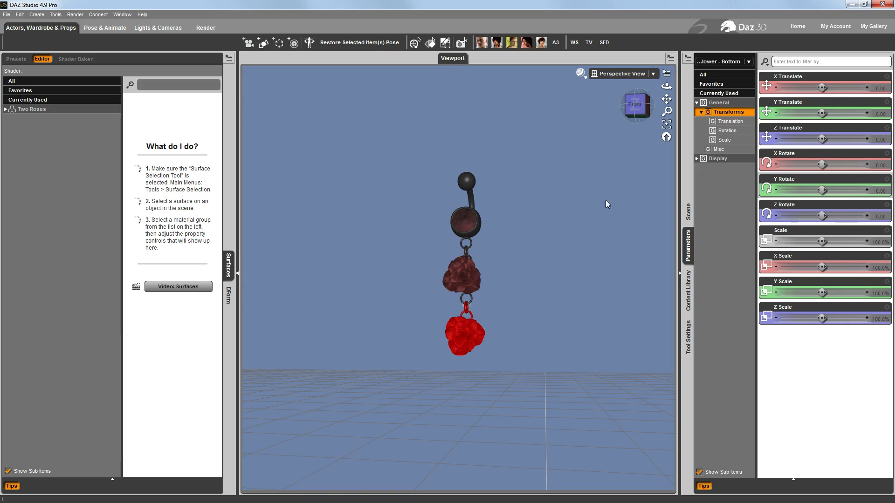
# Switch from the weight brush to the Surface Selection tool and bring up the scene's node hierarchy
pyautogui.moveTo(635, 106); pyautogui.dragTo(652, 129)
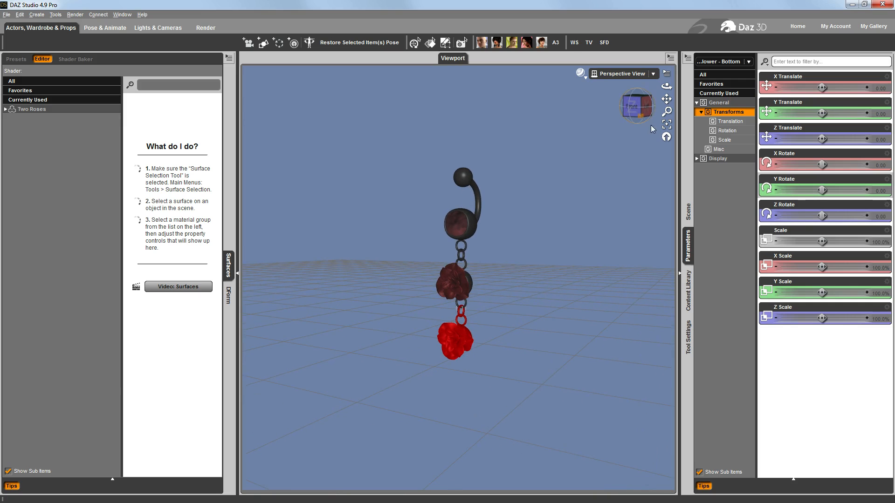
pyautogui.moveTo(667, 99); pyautogui.dragTo(666, 105)
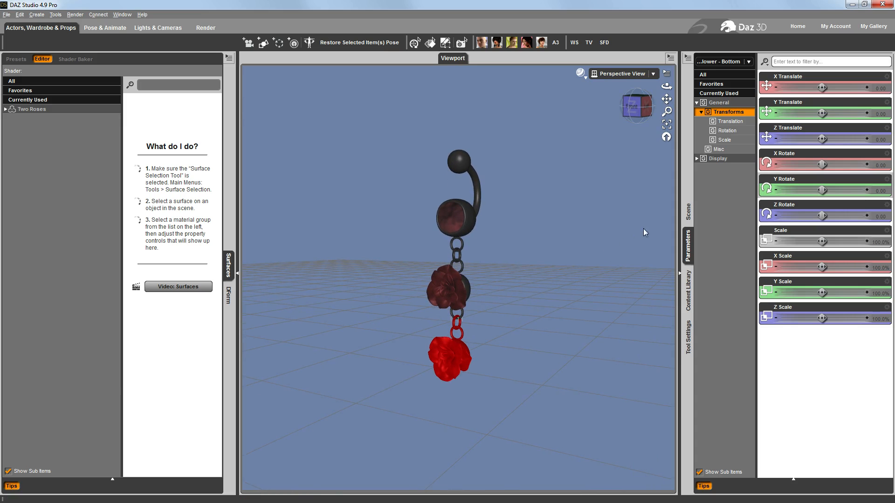
pyautogui.click(430, 42)
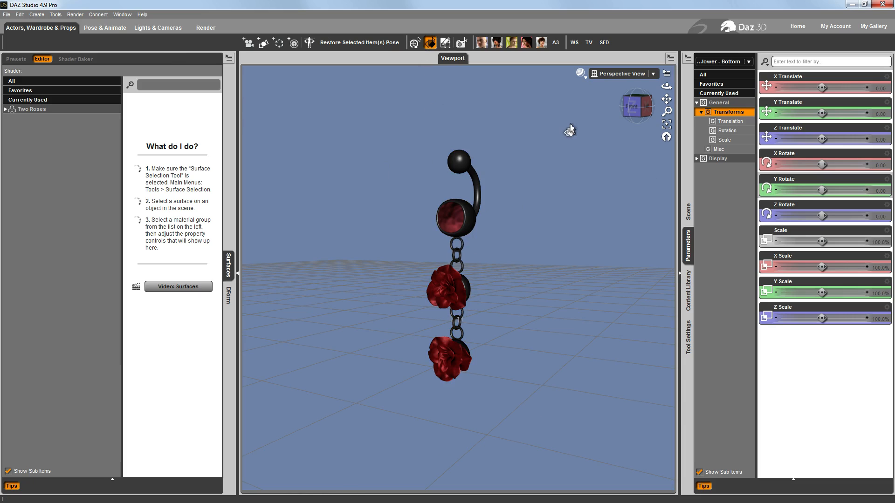
pyautogui.click(688, 212)
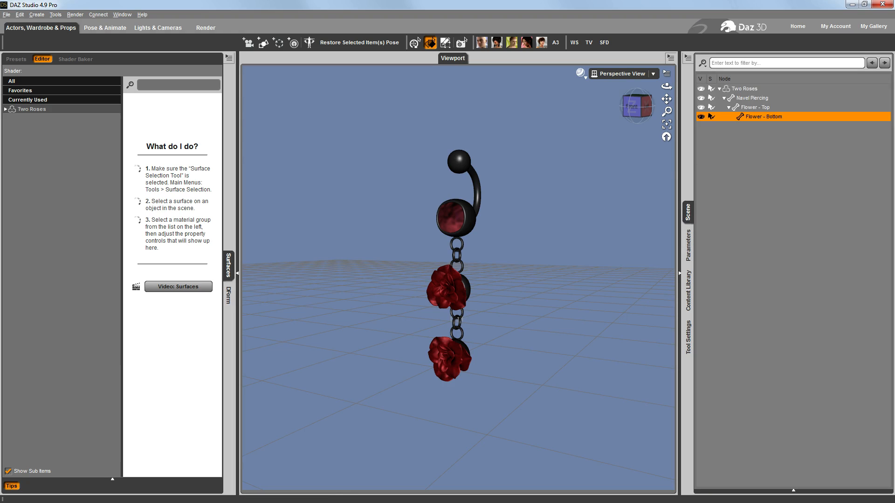
pyautogui.moveTo(666, 112); pyautogui.dragTo(646, 152)
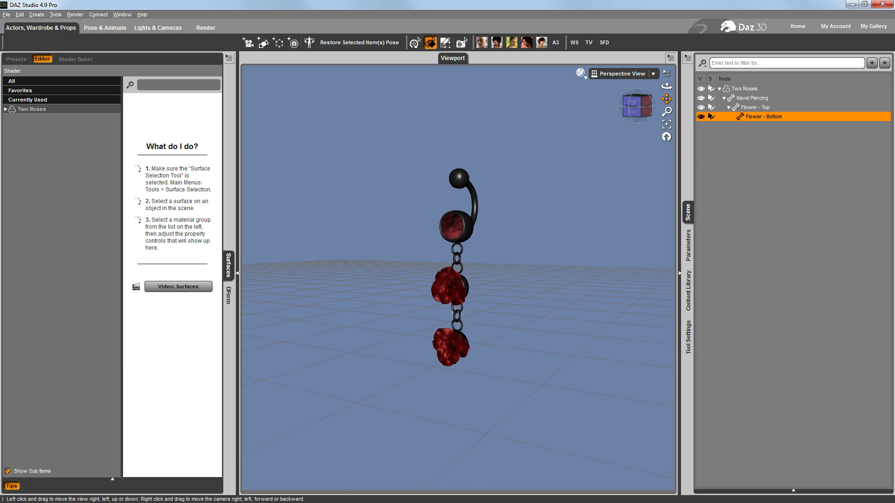
pyautogui.moveTo(667, 98); pyautogui.dragTo(666, 108)
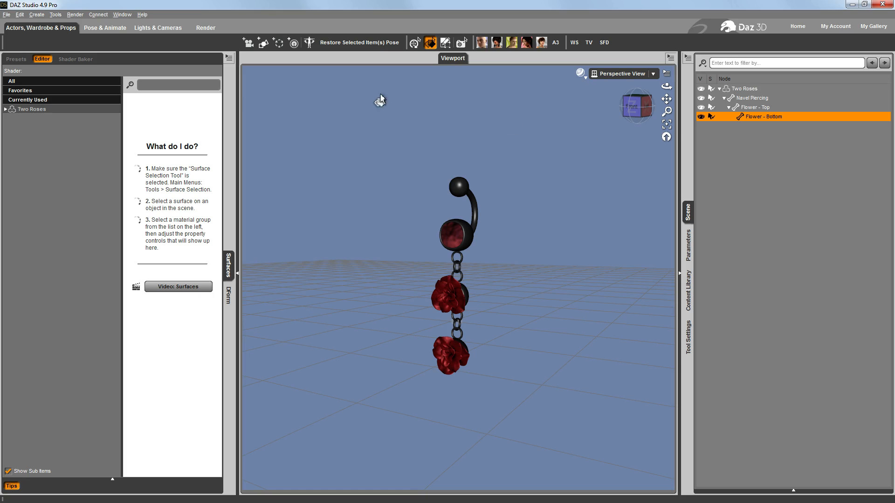
# Save the figure as a Figure/Prop asset over Two Roses in Navel Piercings - Jointed, with content type Prop > Waist and file compression
pyautogui.click(7, 15)
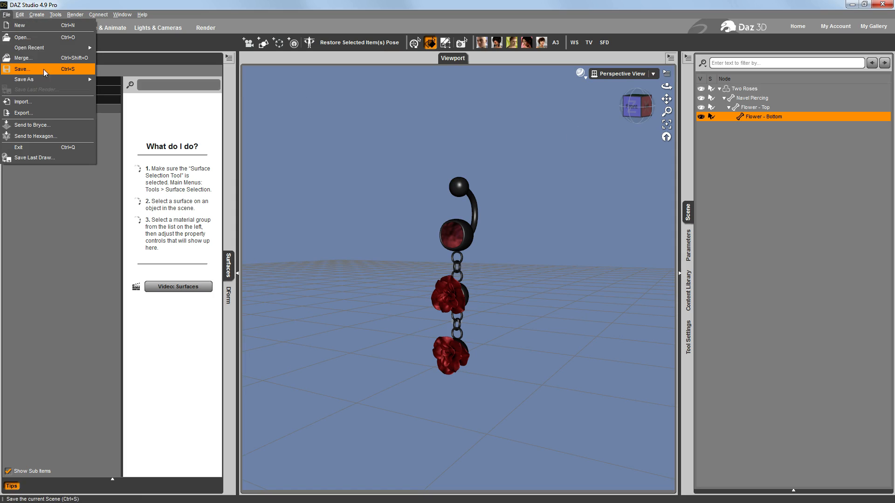
pyautogui.moveTo(47, 79)
pyautogui.moveTo(187, 295)
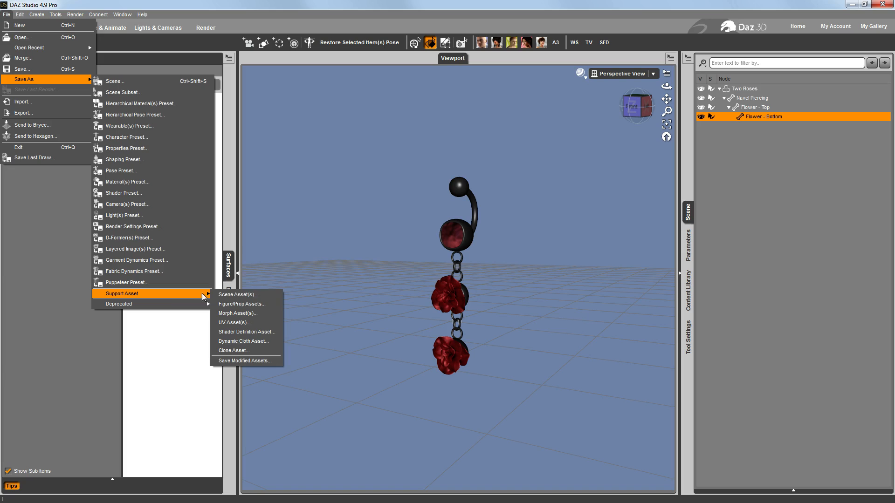
pyautogui.click(246, 304)
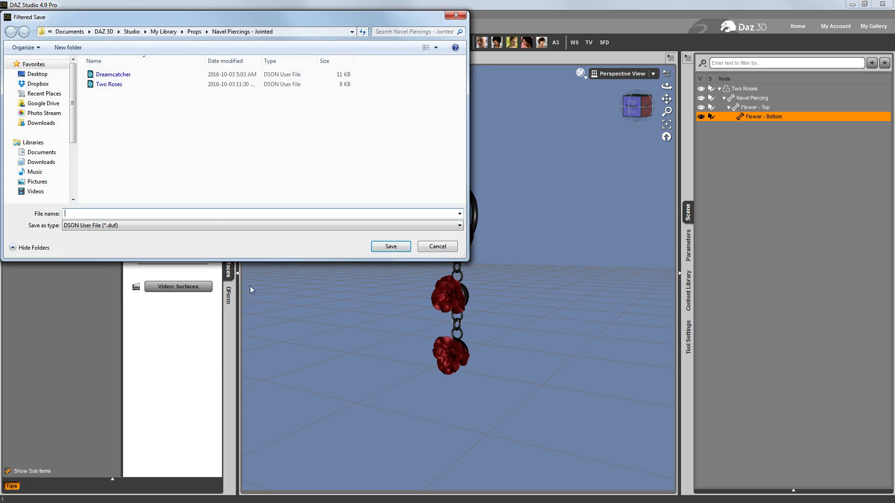
pyautogui.click(109, 84)
pyautogui.click(379, 247)
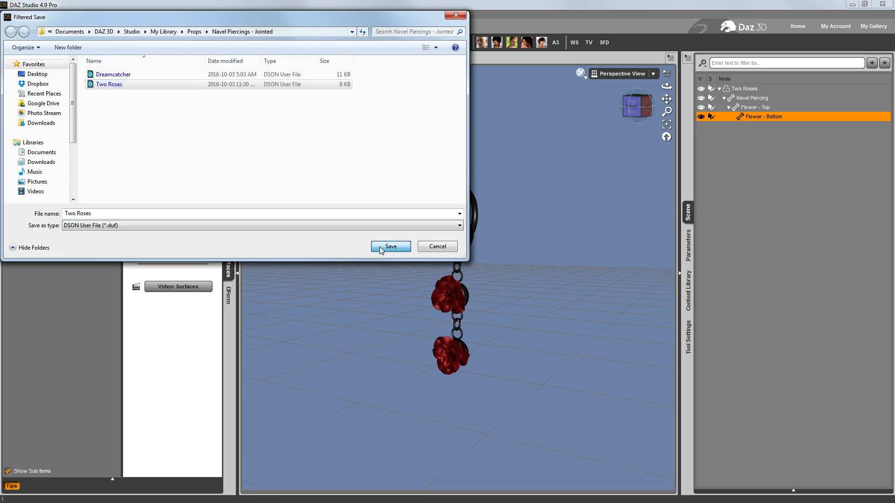
pyautogui.click(428, 265)
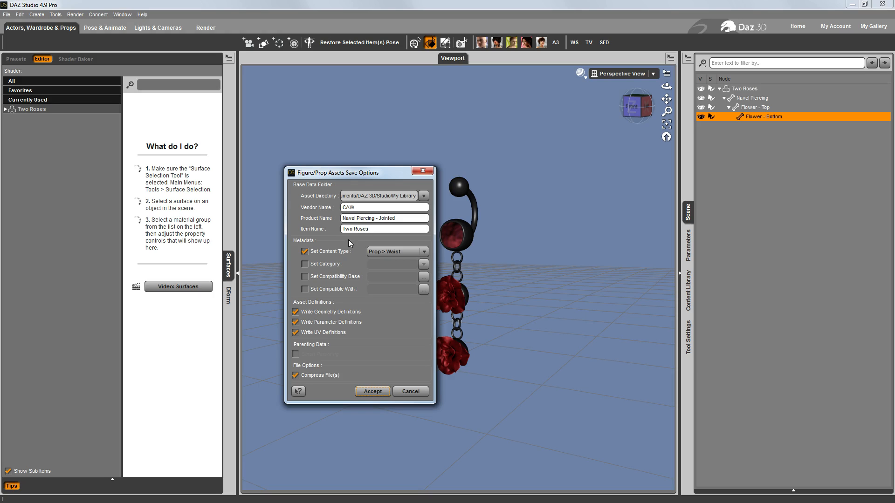
pyautogui.click(368, 392)
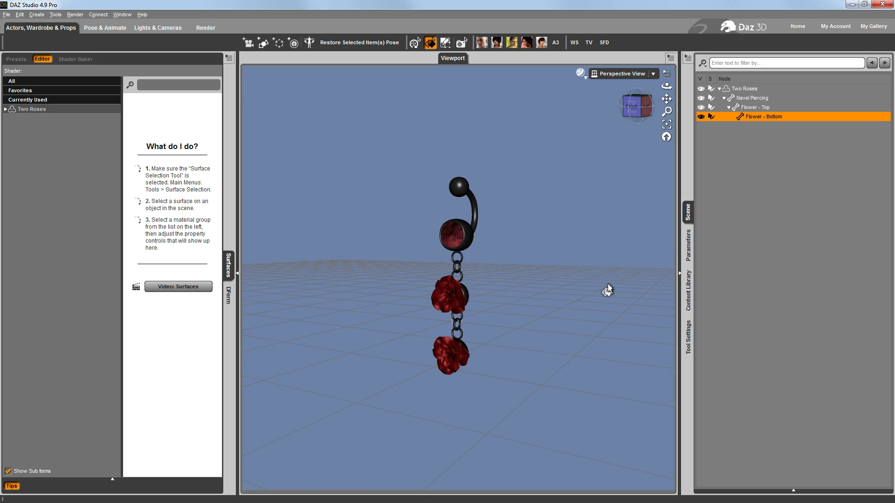
# Delete the Two Roses figure from the scene and load a new Genesis 2 Female
pyautogui.click(785, 258)
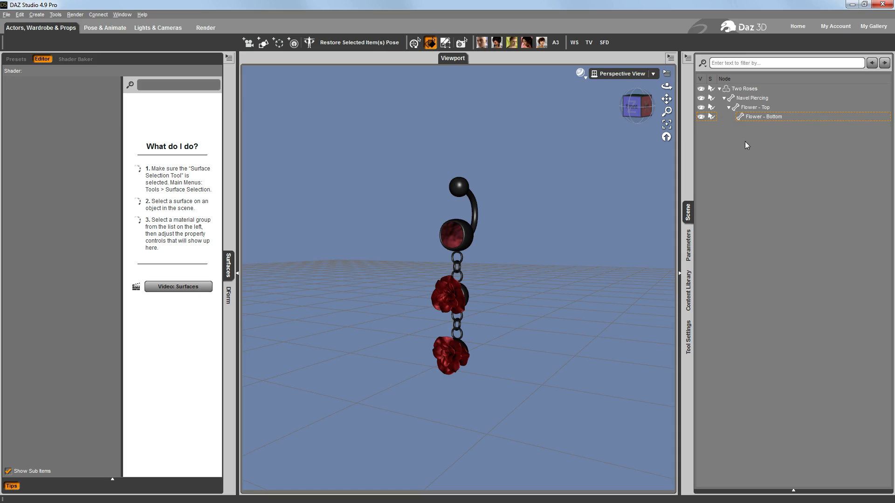
pyautogui.click(747, 89)
pyautogui.press('Delete')
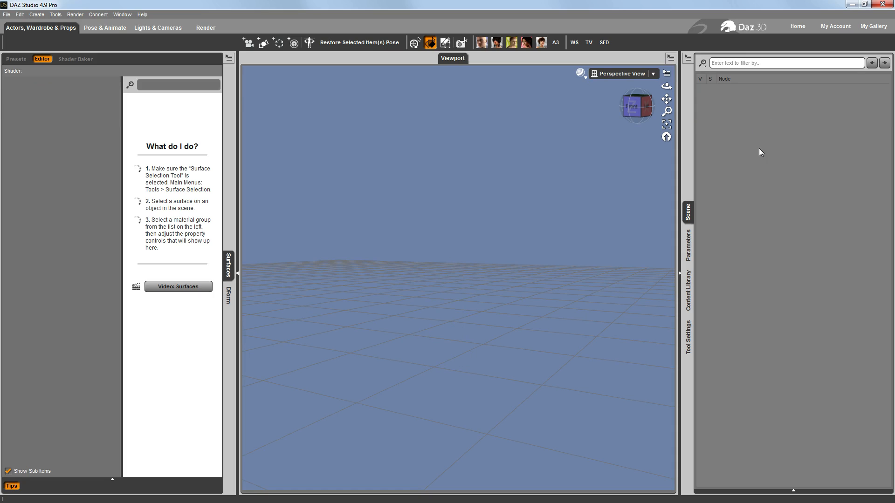
pyautogui.click(481, 41)
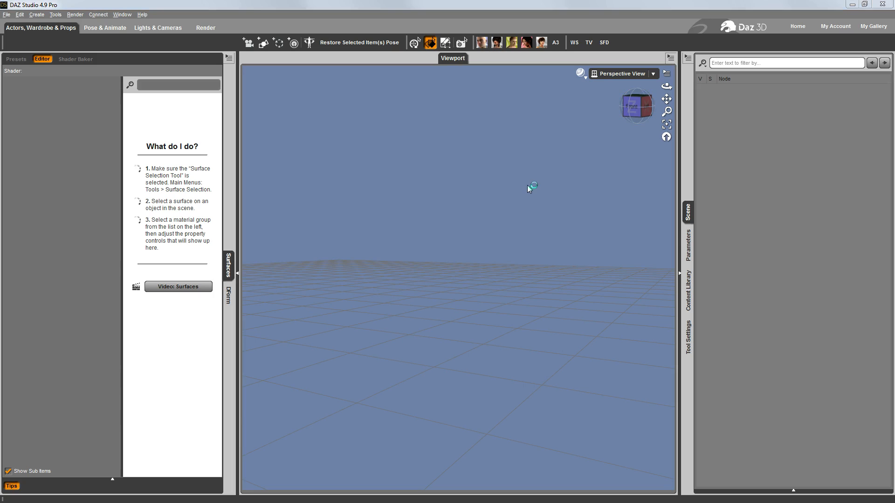
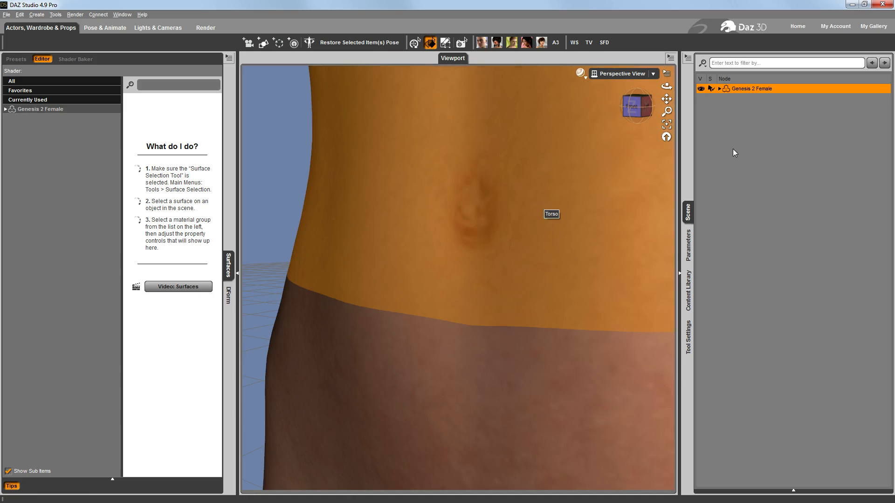
# Set the Navel morph of the Genesis 2 Female's waist to 1.00
pyautogui.click(689, 245)
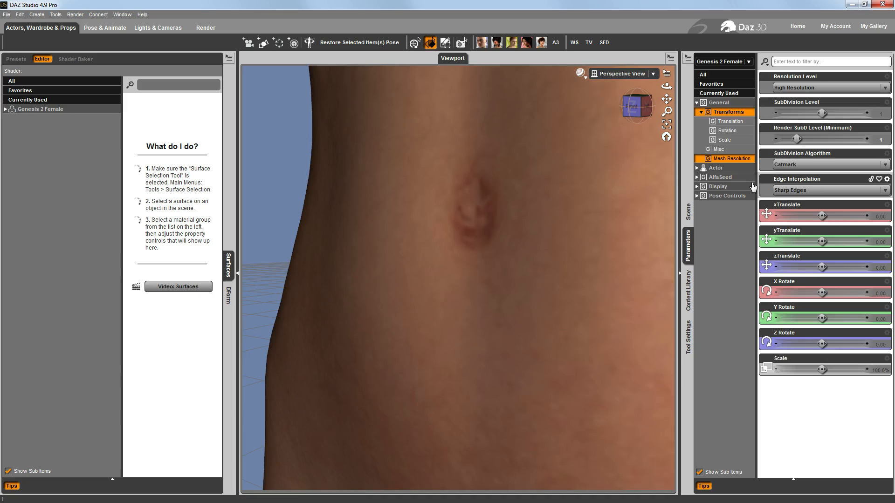
pyautogui.click(697, 168)
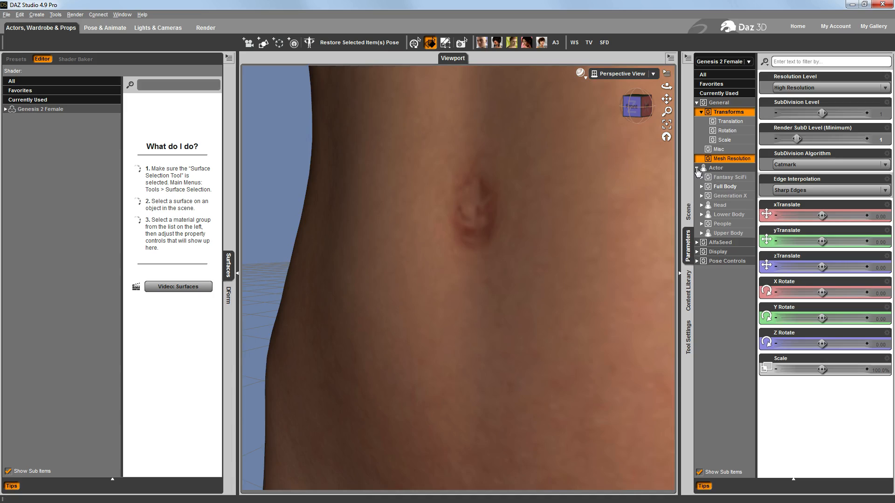
pyautogui.click(701, 233)
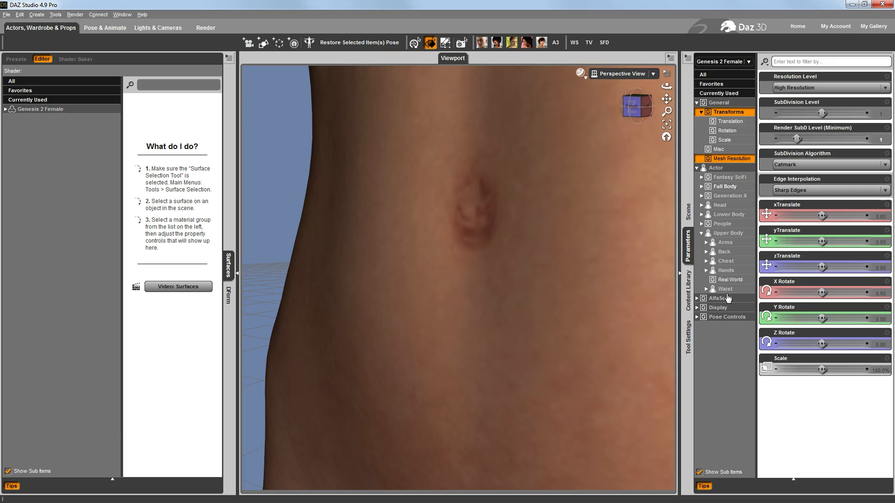
pyautogui.click(726, 291)
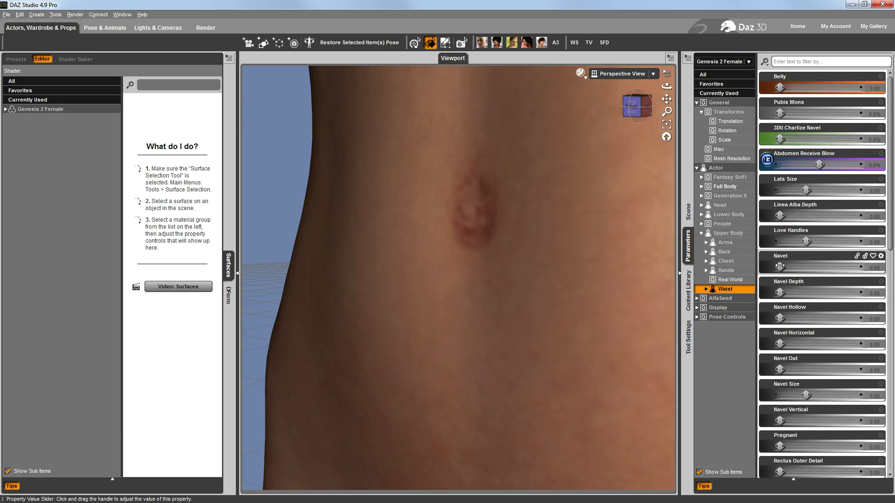
pyautogui.moveTo(788, 268); pyautogui.dragTo(890, 269)
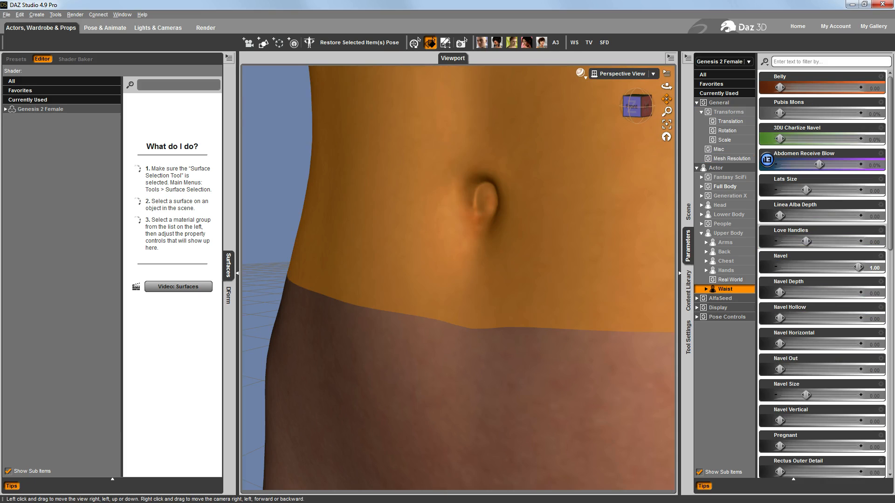
pyautogui.moveTo(667, 99)
pyautogui.mouseDown()
pyautogui.moveTo(629, 130)
pyautogui.moveTo(645, 107)
pyautogui.moveTo(676, 100)
pyautogui.mouseUp()
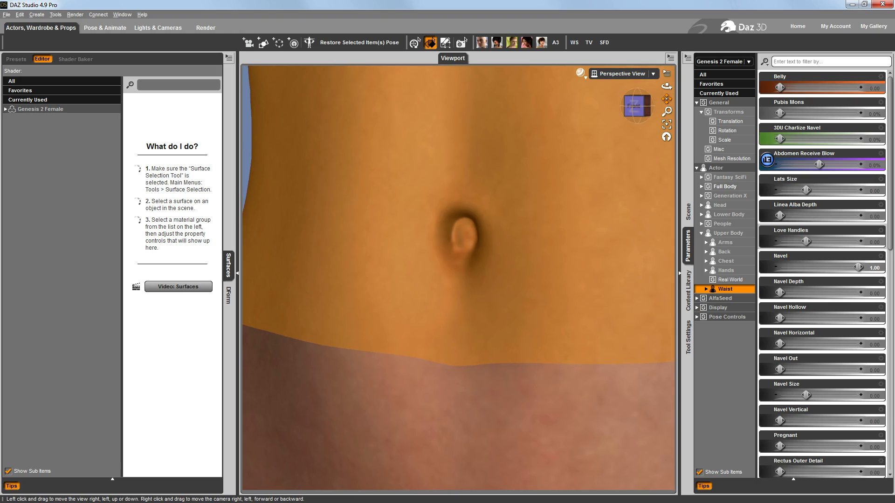
# Activate the geometry editing tool and set its selection mode to Drag Selection
pyautogui.click(446, 43)
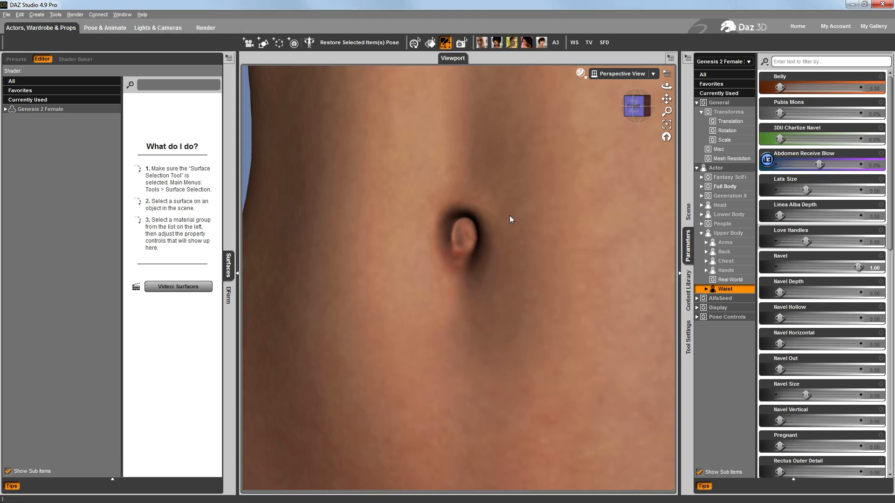
pyautogui.click(688, 212)
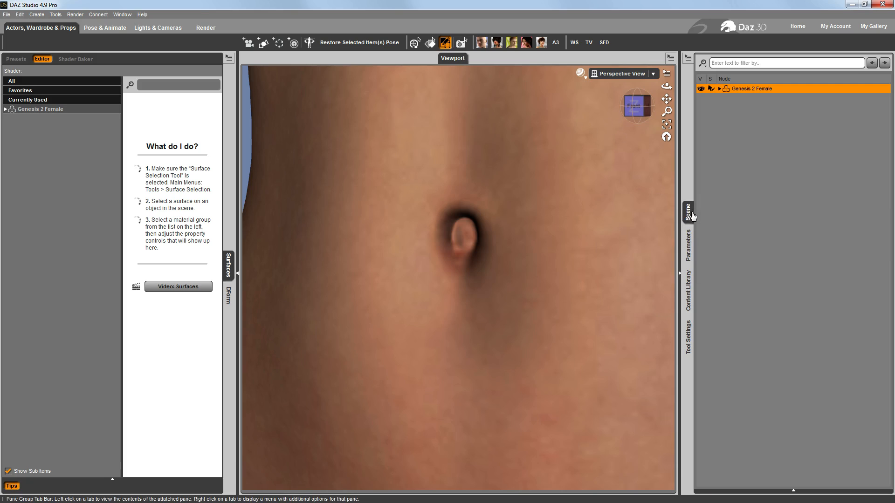
pyautogui.moveTo(632, 107); pyautogui.dragTo(641, 108)
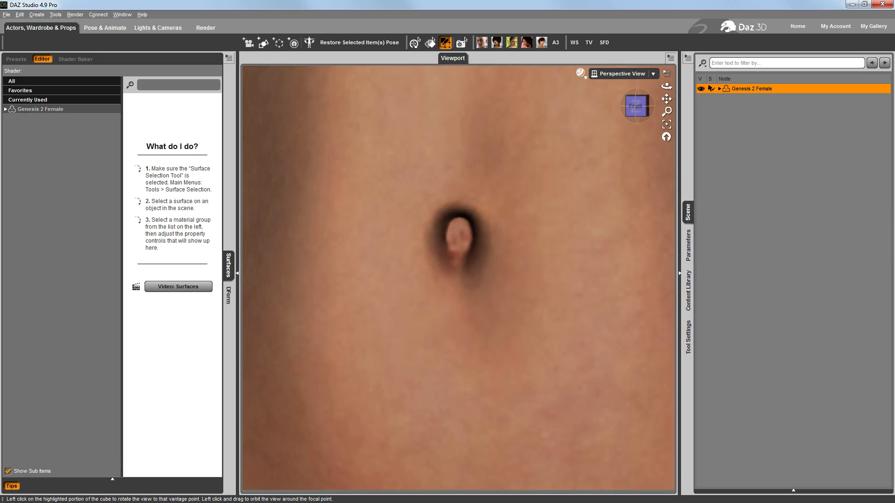
pyautogui.scroll(-4, 481, 263)
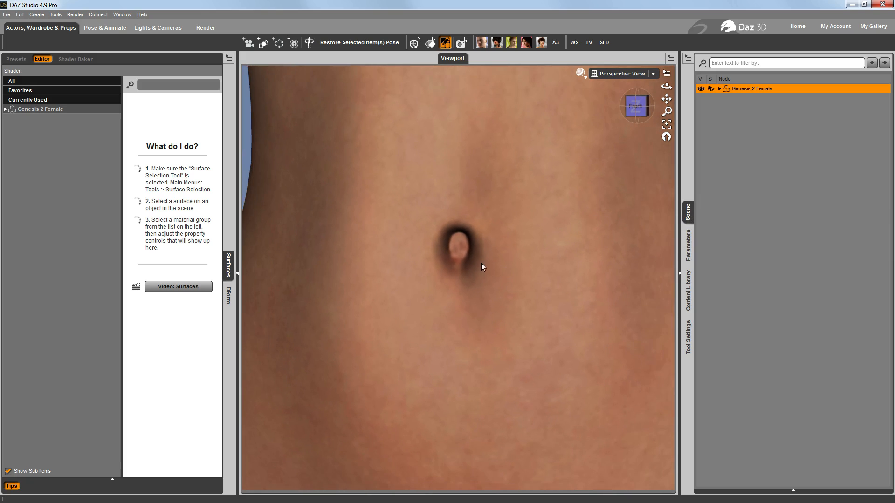
pyautogui.rightClick(492, 194)
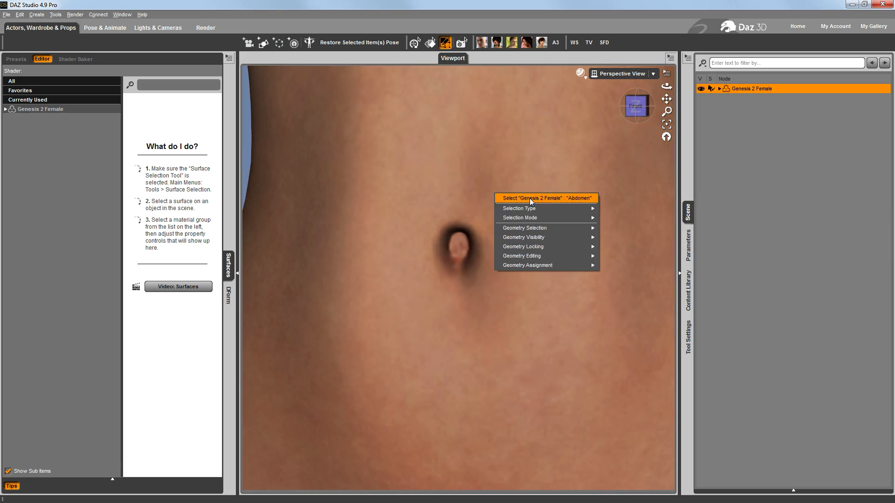
pyautogui.moveTo(555, 208)
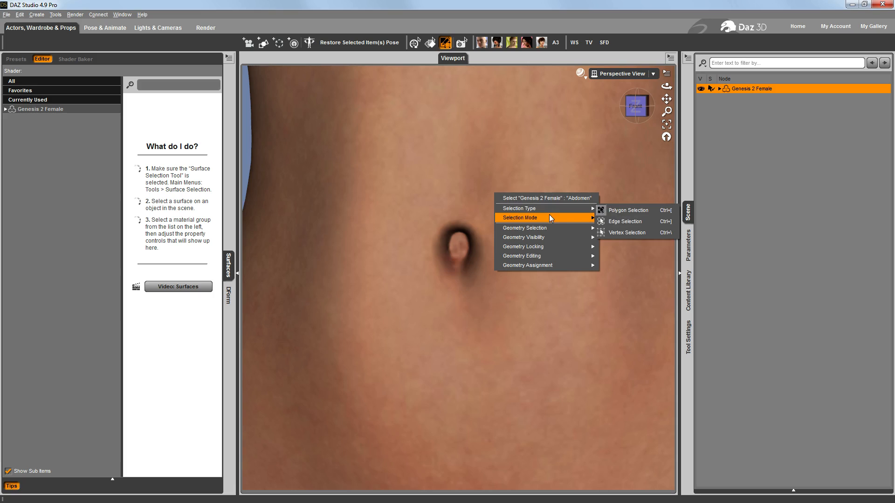
pyautogui.click(628, 237)
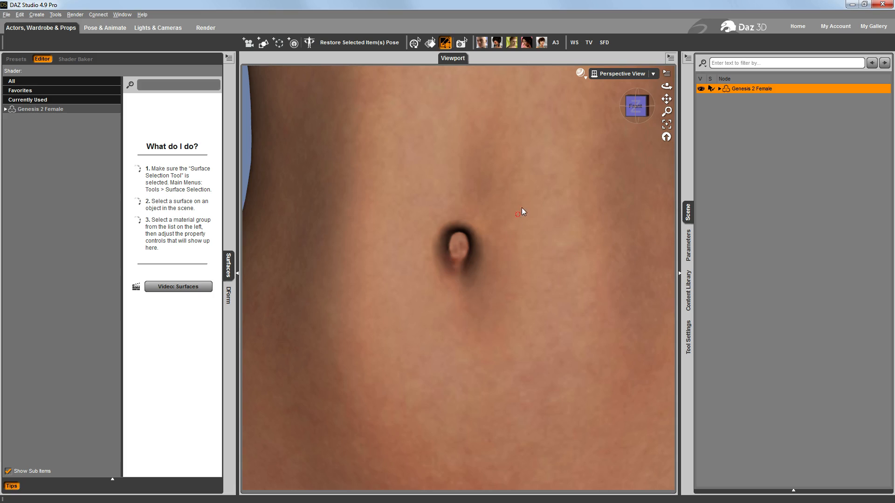
# Select the polygons at the centre of the navel and grow the selection twice to cover the whole navel
pyautogui.scroll(3, 522, 208)
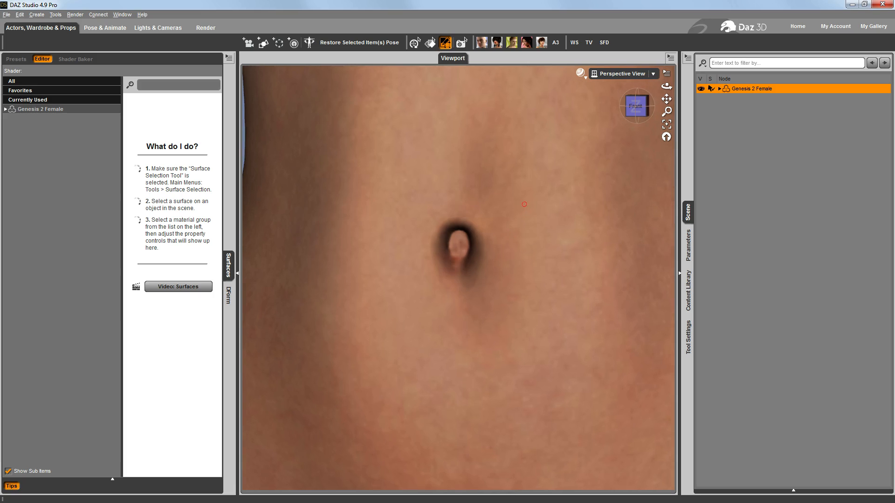
pyautogui.rightClick(459, 233)
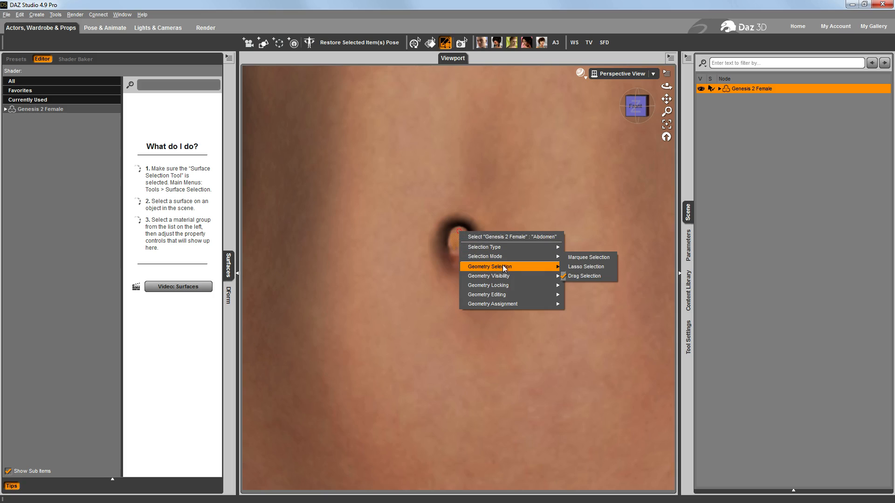
pyautogui.moveTo(503, 265)
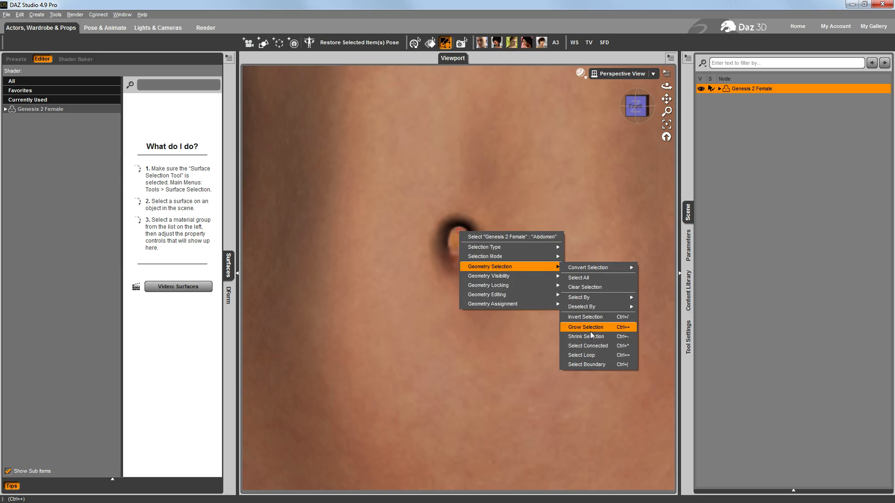
pyautogui.click(590, 329)
pyautogui.rightClick(543, 230)
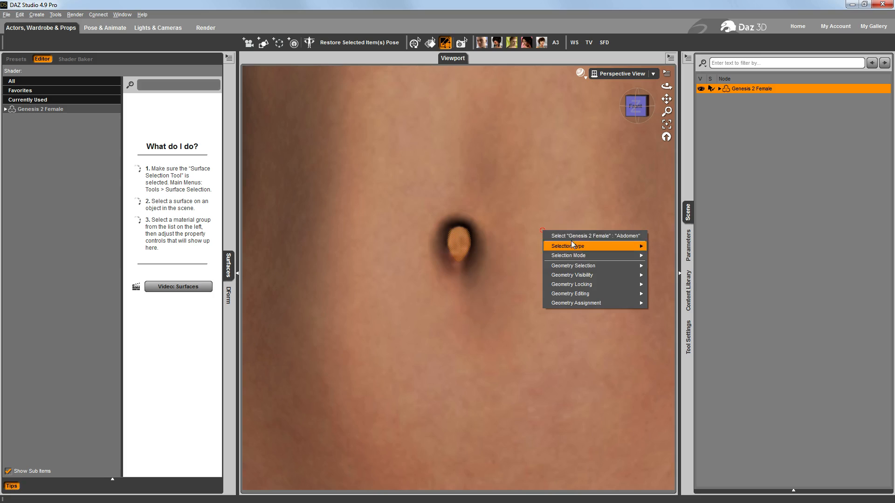
pyautogui.moveTo(593, 265)
pyautogui.click(679, 328)
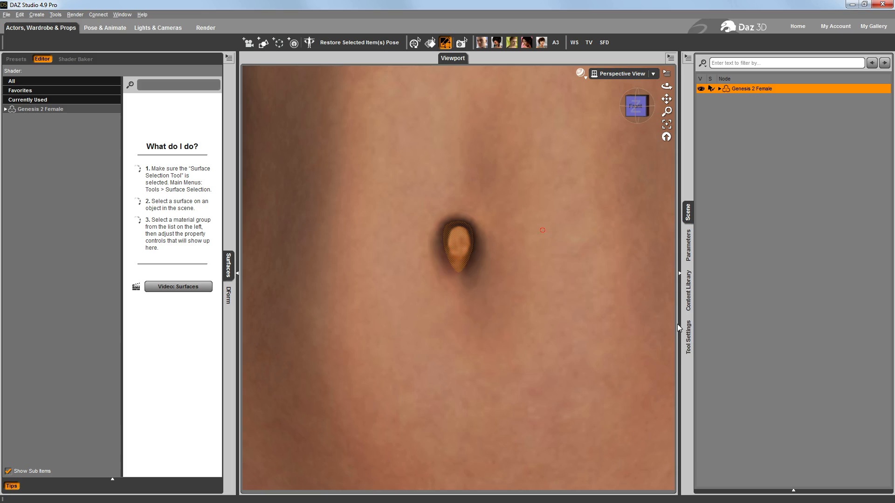
# Create a rigid follow node named Navel Follower from the selected navel polygons and select it under Genesis 2 Female
pyautogui.rightClick(547, 230)
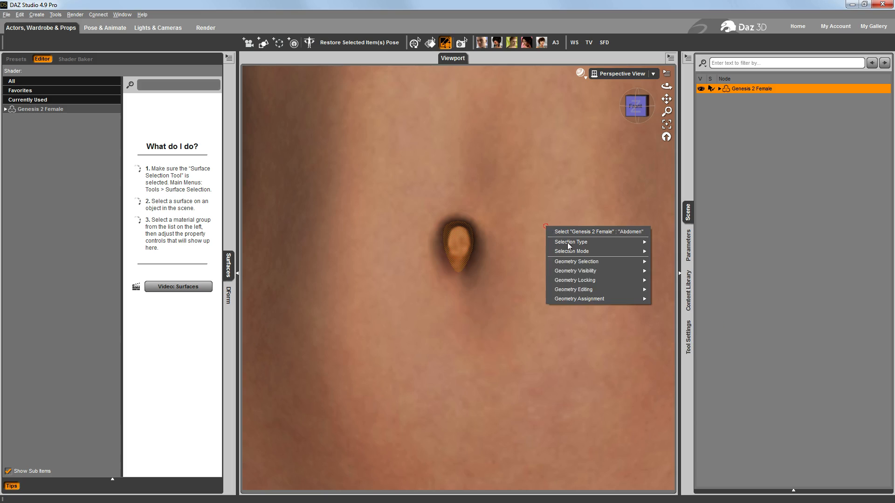
pyautogui.moveTo(613, 299)
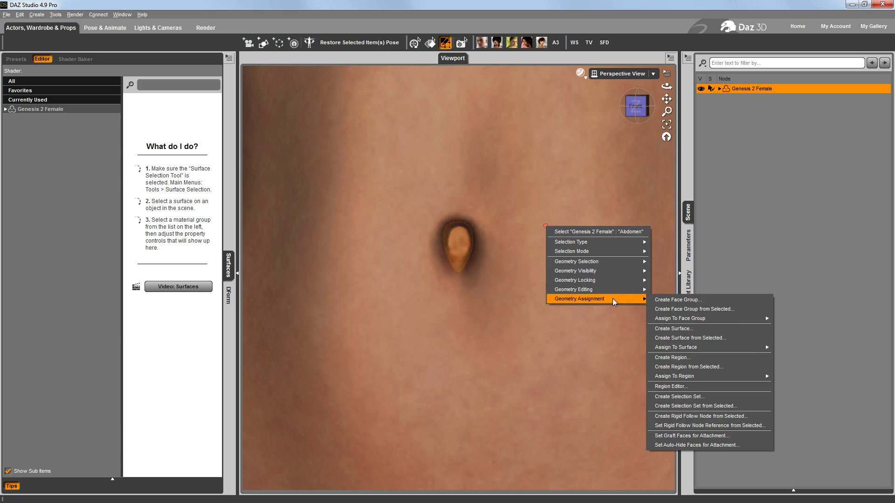
pyautogui.click(718, 416)
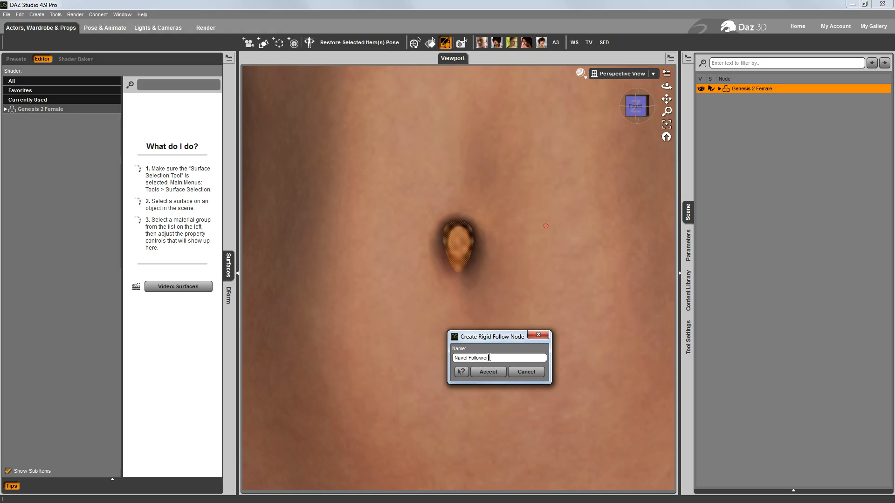
pyautogui.press('Return')
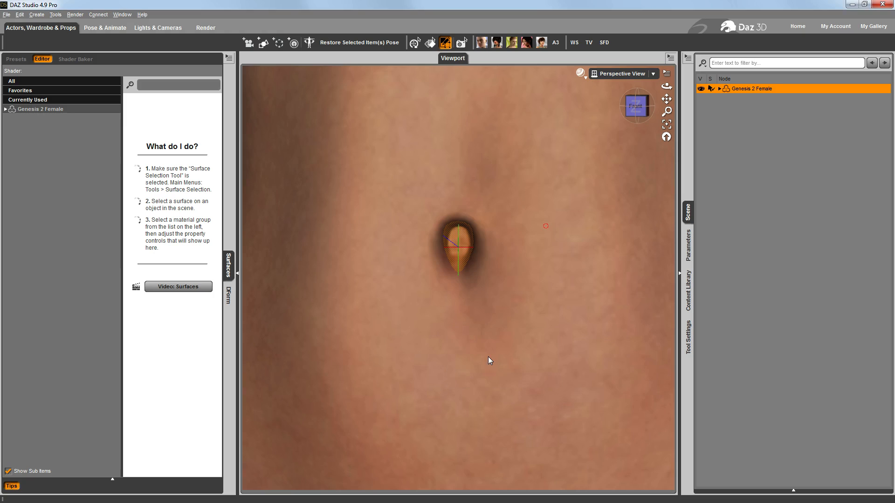
pyautogui.click(720, 89)
pyautogui.click(755, 108)
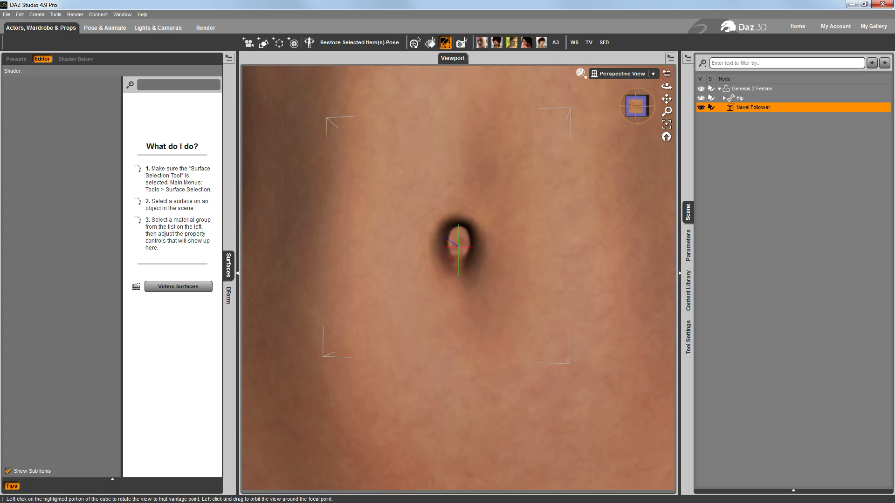
pyautogui.click(648, 107)
pyautogui.moveTo(645, 106); pyautogui.dragTo(707, 106)
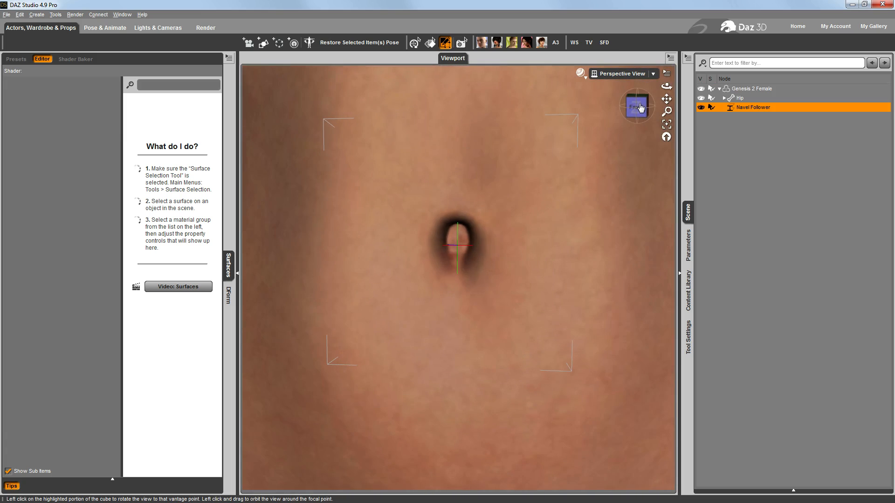
# Load the Two Roses prop from Navel Piercings - Jointed and parent it to the Navel Follower node
pyautogui.click(689, 297)
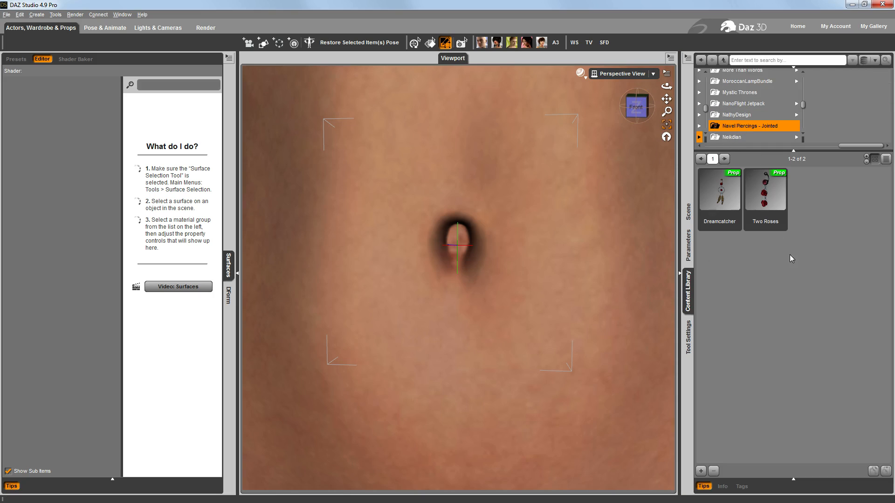
pyautogui.click(769, 191)
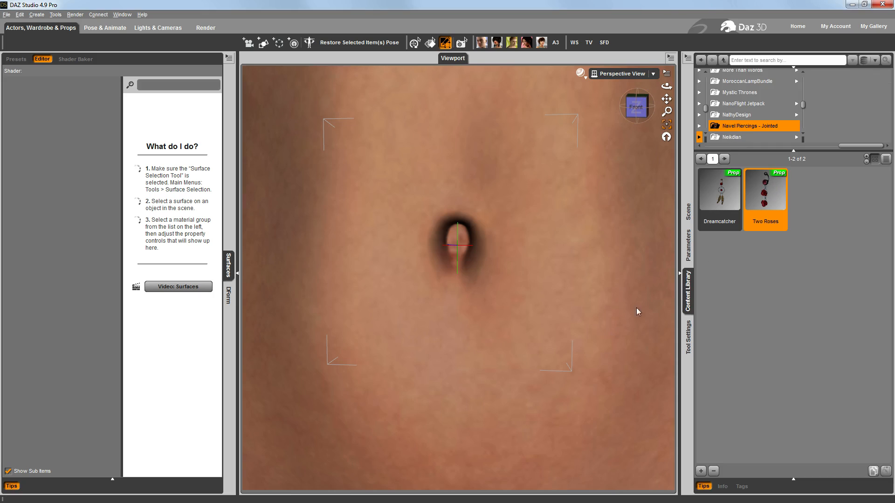
pyautogui.click(628, 107)
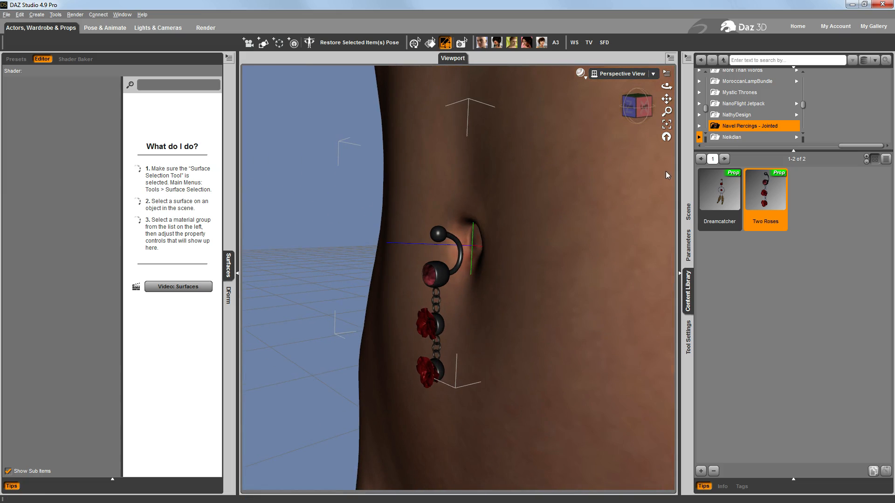
pyautogui.click(688, 212)
pyautogui.click(688, 57)
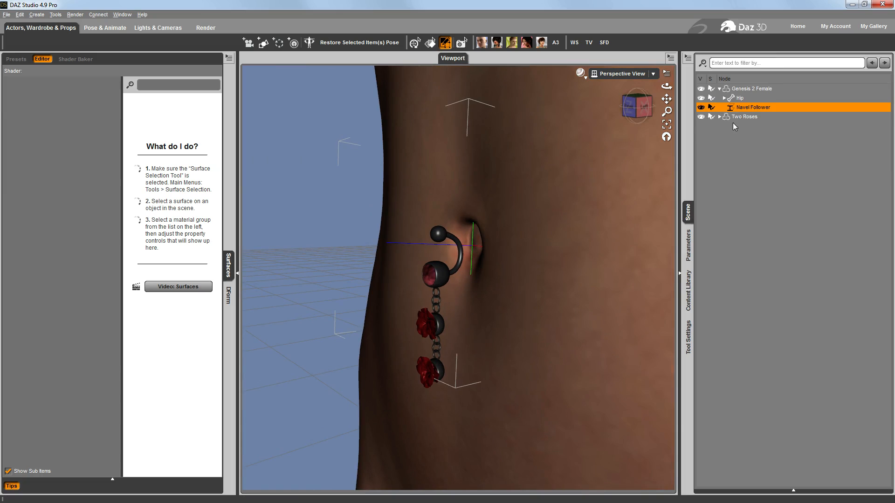
pyautogui.moveTo(736, 117); pyautogui.dragTo(750, 110)
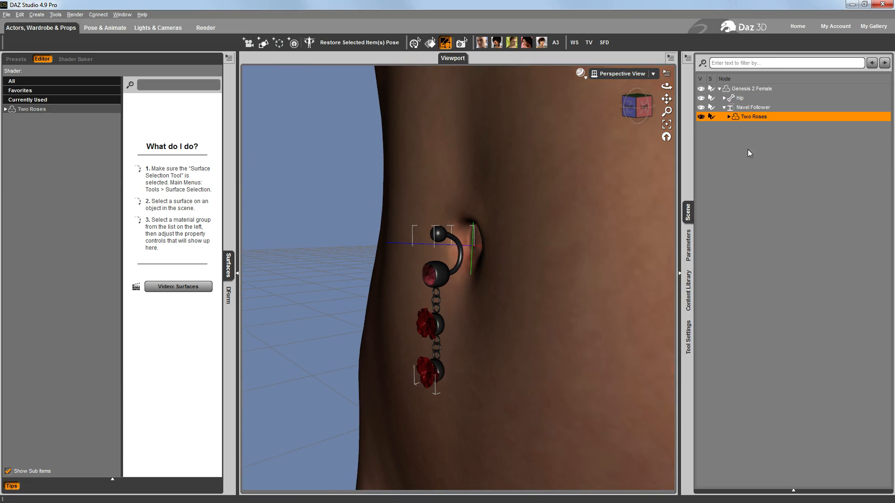
# Position the Two Roses figure at the navel with Y Translate -111.10, Z Translate -10.95 and X Rotate 9.93
pyautogui.click(688, 245)
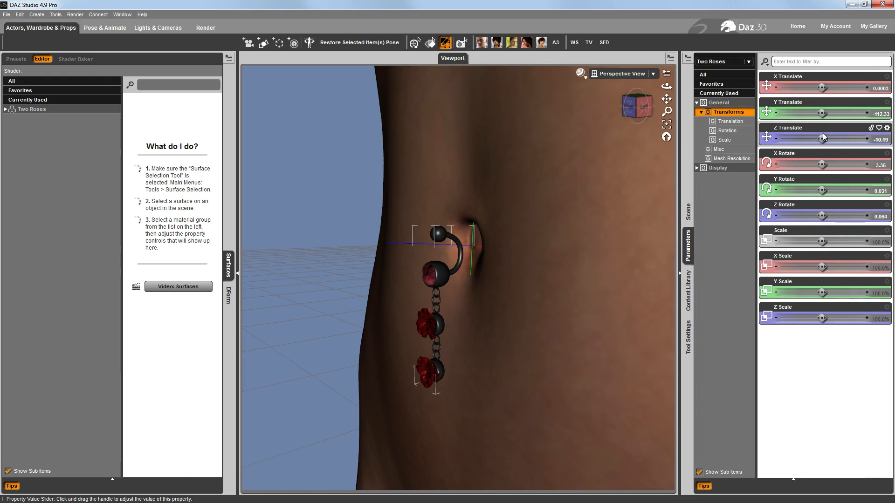
pyautogui.moveTo(821, 139); pyautogui.dragTo(826, 112)
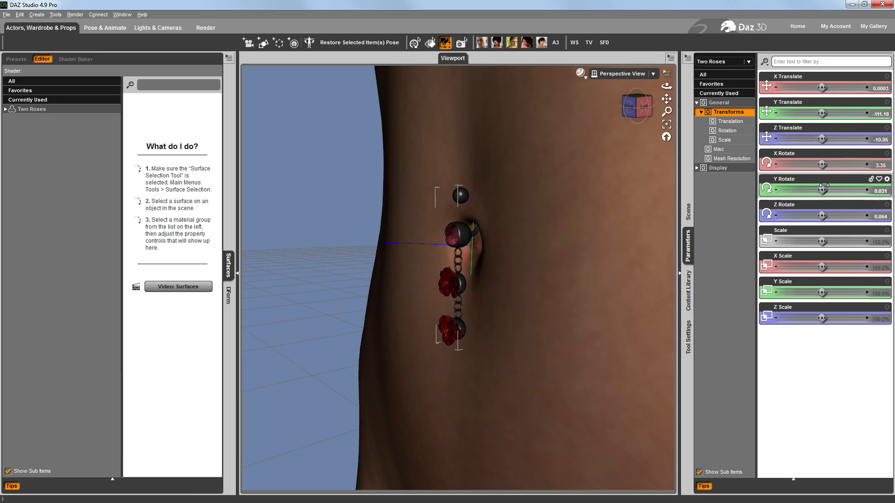
pyautogui.moveTo(822, 164); pyautogui.dragTo(836, 164)
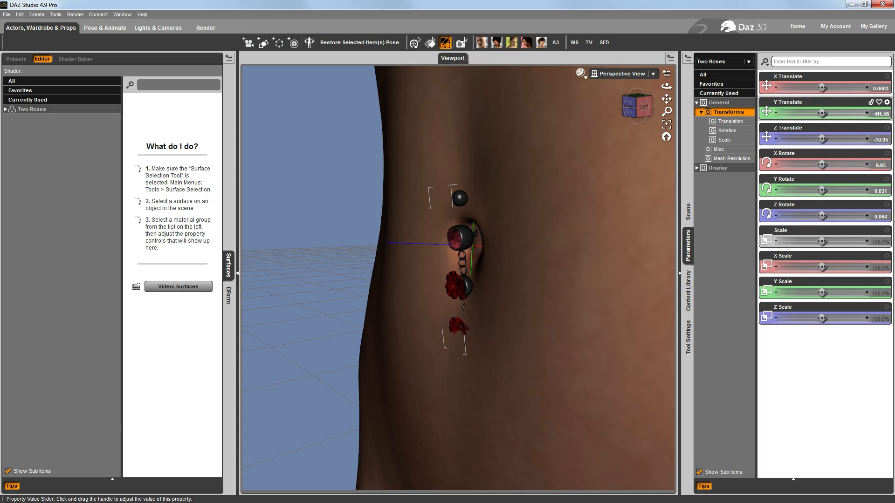
pyautogui.moveTo(822, 114); pyautogui.dragTo(823, 114)
pyautogui.click(875, 117)
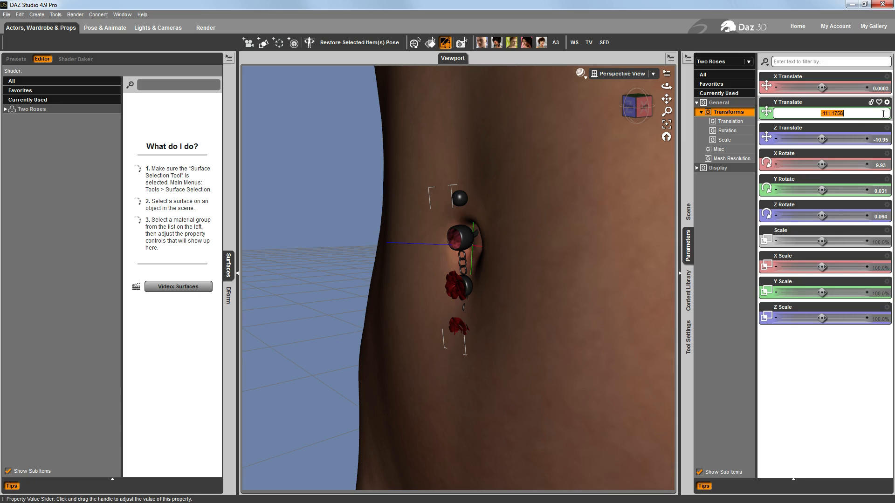
pyautogui.press('Right')
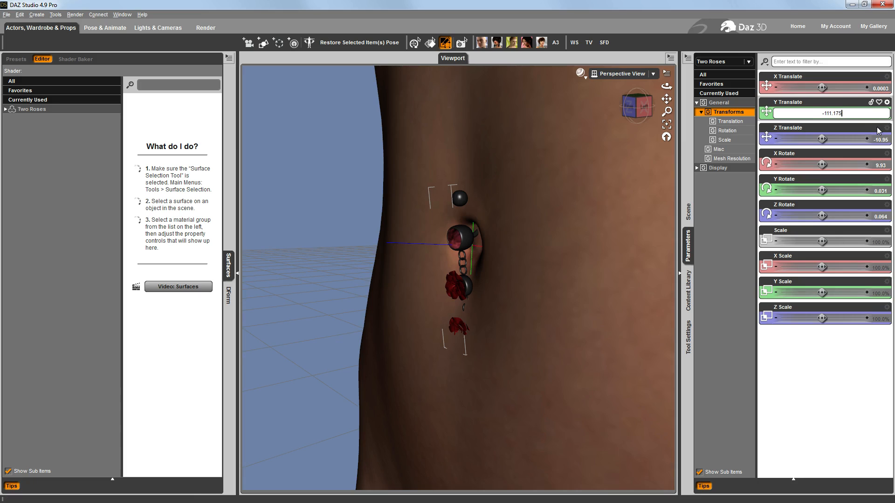
pyautogui.press('Return')
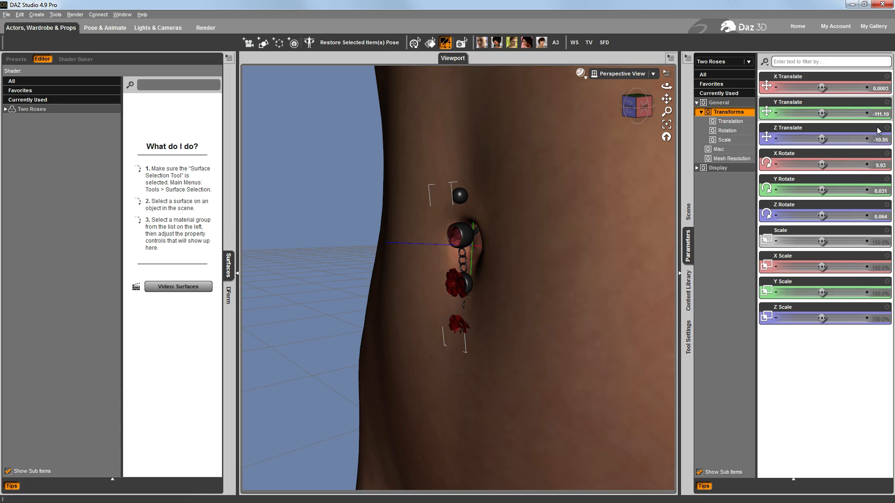
# Try Z Translate values of -11, -10.75 and -10.90 on the Two Roses figure
pyautogui.click(878, 131)
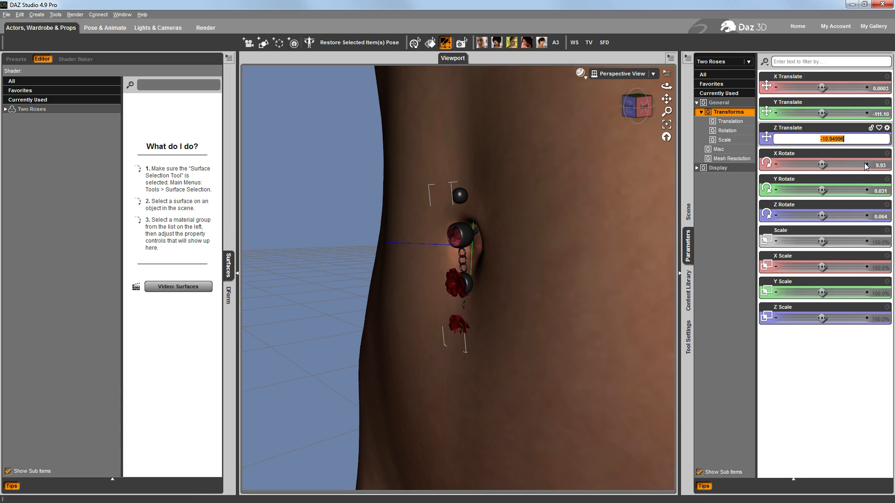
pyautogui.write('-11')
pyautogui.press('Return')
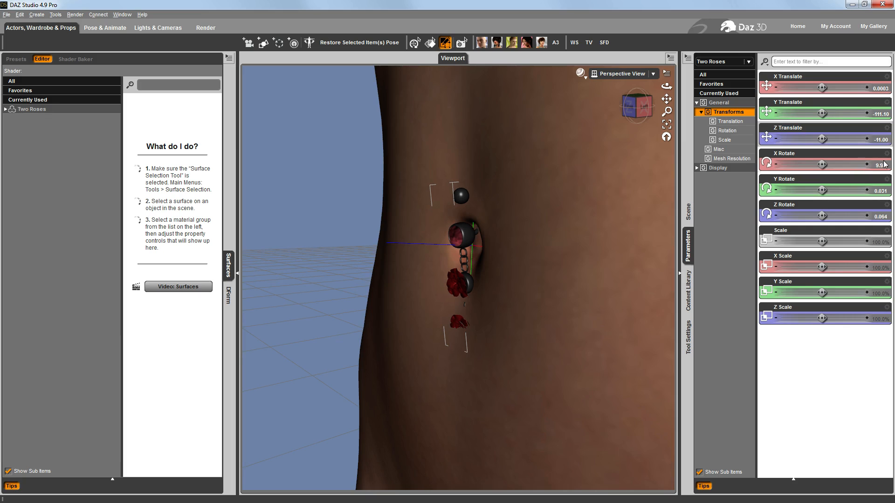
pyautogui.click(883, 139)
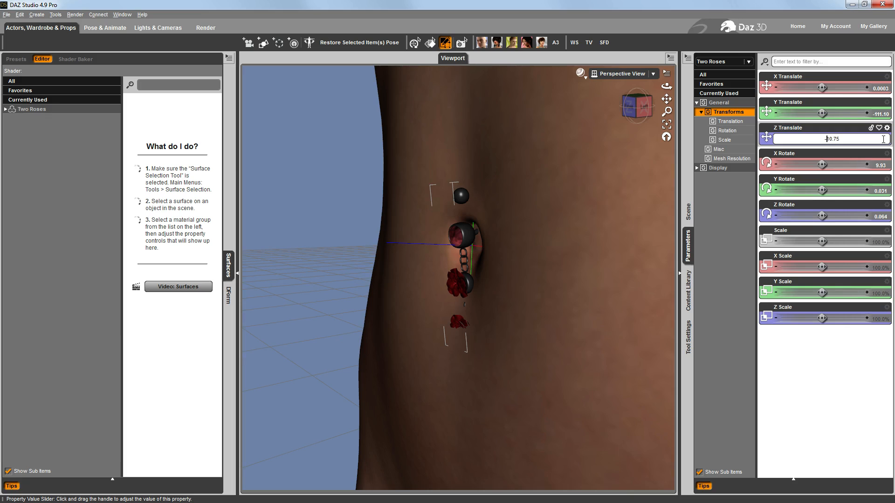
pyautogui.press('Return')
pyautogui.click(883, 140)
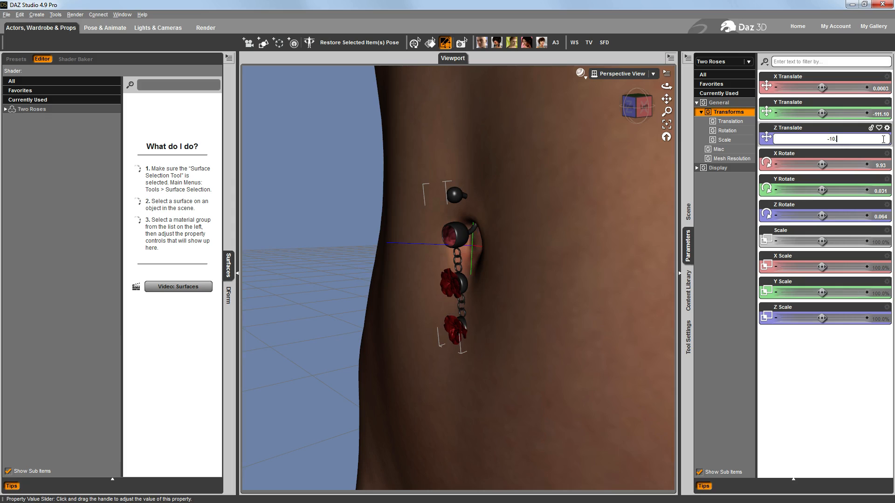
pyautogui.press('Return')
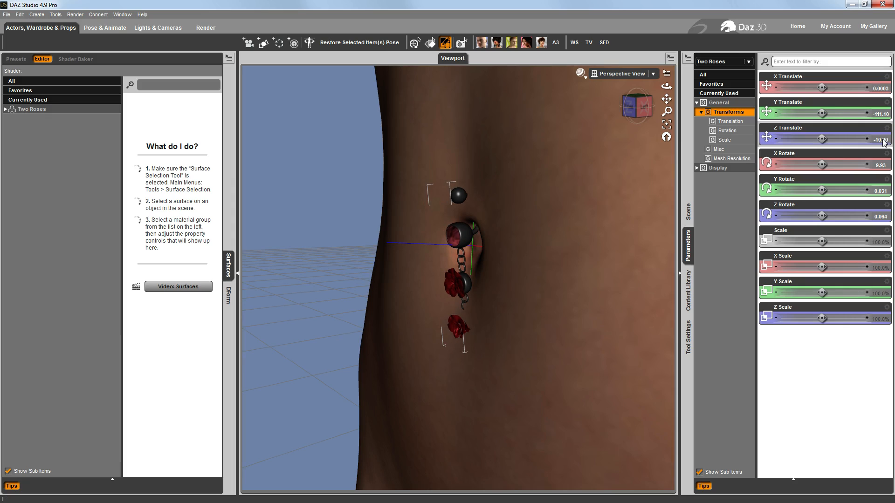
# Set the Two Roses figure's Z Translate to -10.80
pyautogui.click(883, 141)
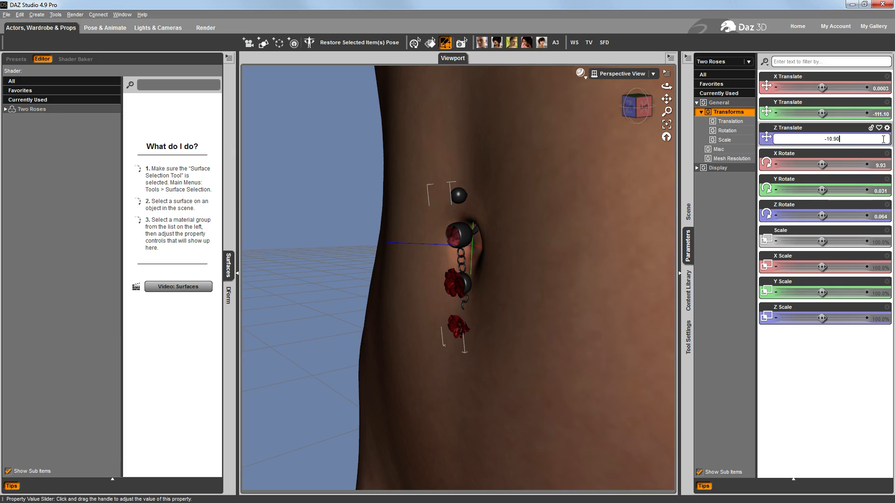
pyautogui.write('-10.8')
pyautogui.press('Return')
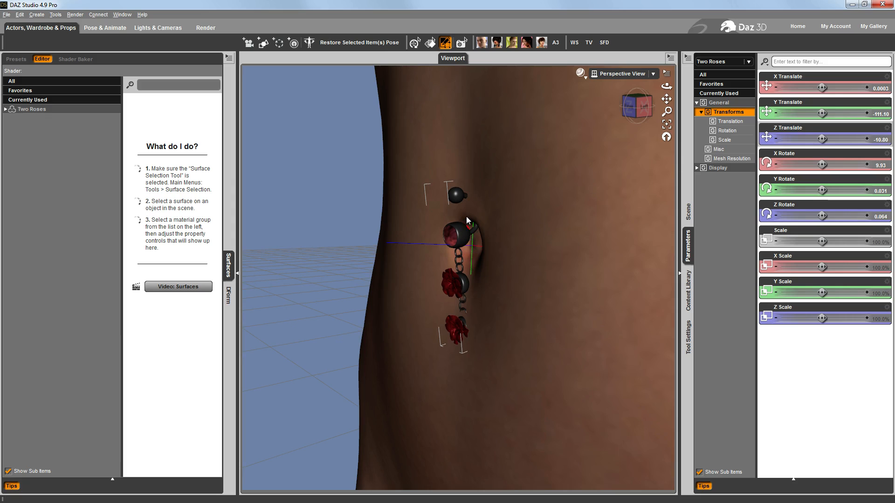
# Pose Genesis 2 Female's torso with Waist Bend -0.65, Waist Side-Side 1.00 and Waist Twist 0.69
pyautogui.click(430, 42)
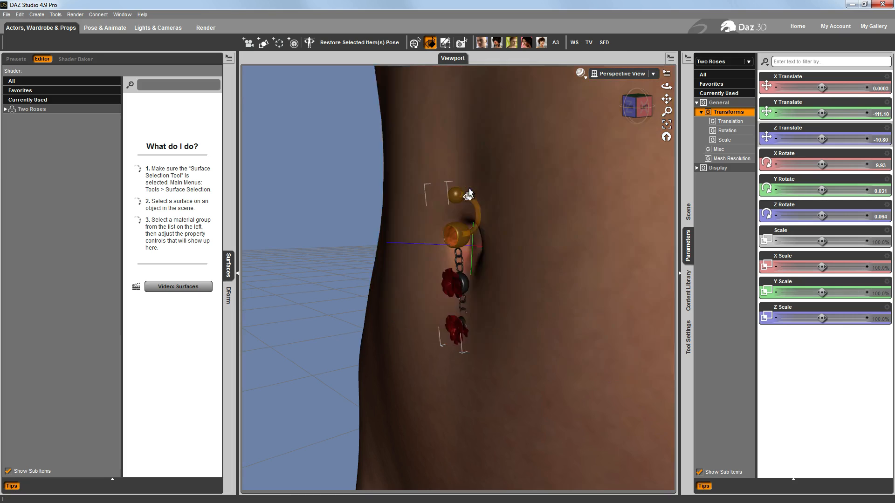
pyautogui.click(649, 106)
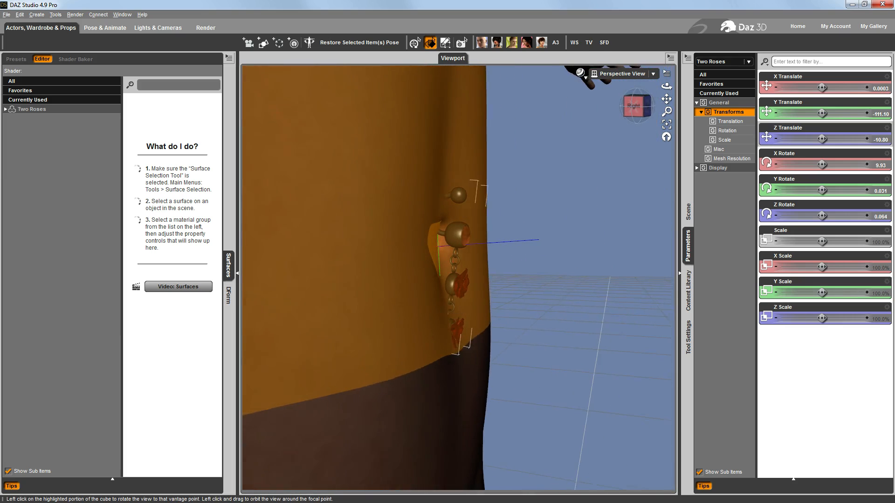
pyautogui.moveTo(649, 107)
pyautogui.mouseDown()
pyautogui.moveTo(543, 106)
pyautogui.moveTo(639, 108)
pyautogui.moveTo(599, 107)
pyautogui.mouseUp()
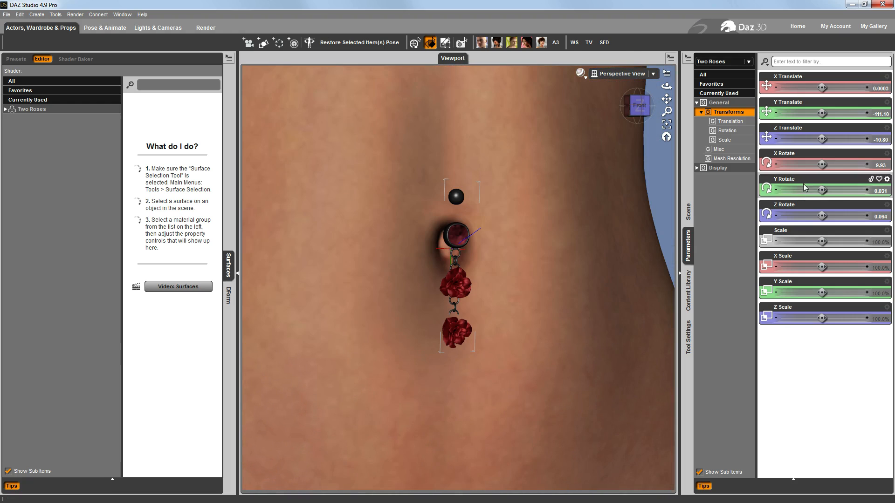
pyautogui.click(689, 212)
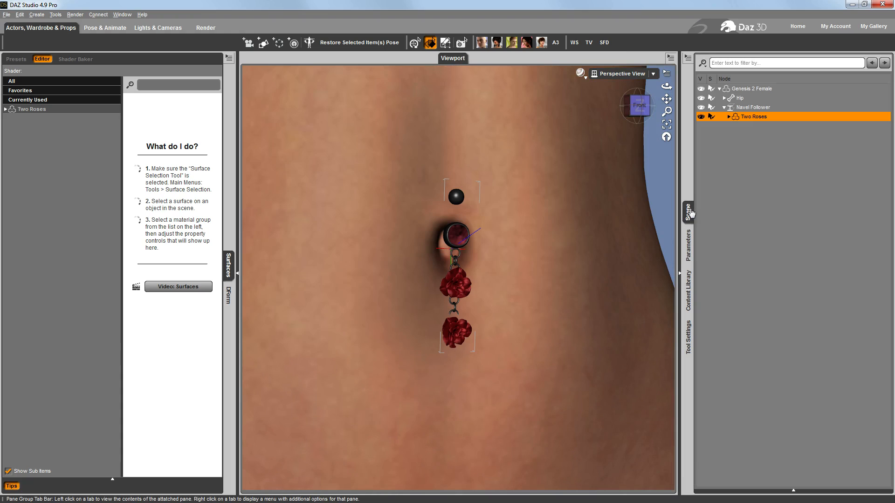
pyautogui.click(752, 89)
pyautogui.click(688, 244)
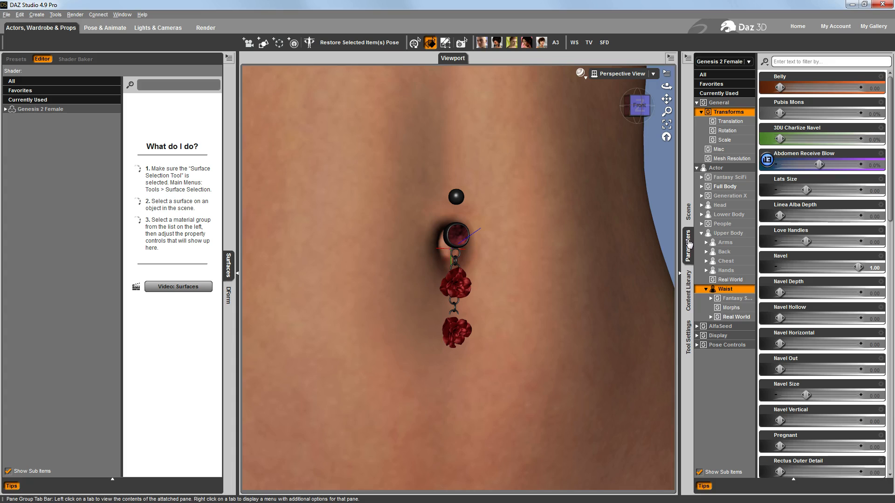
pyautogui.scroll(-15, 828, 318)
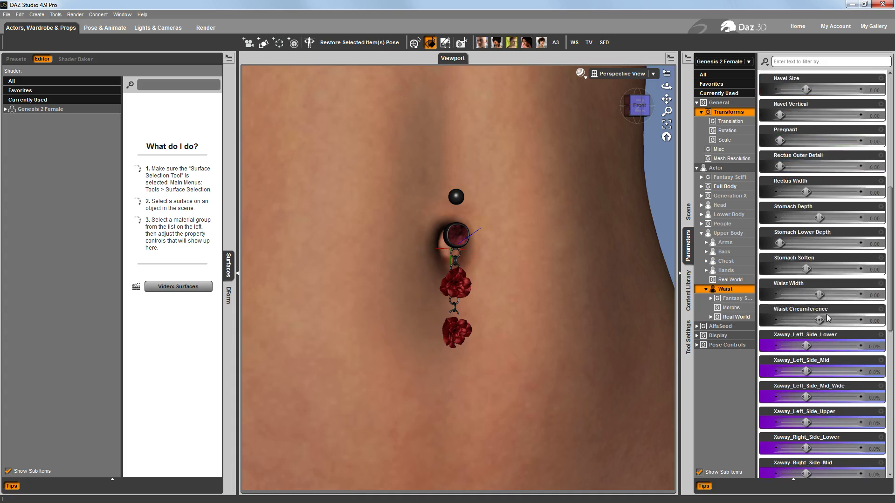
pyautogui.scroll(5, 828, 318)
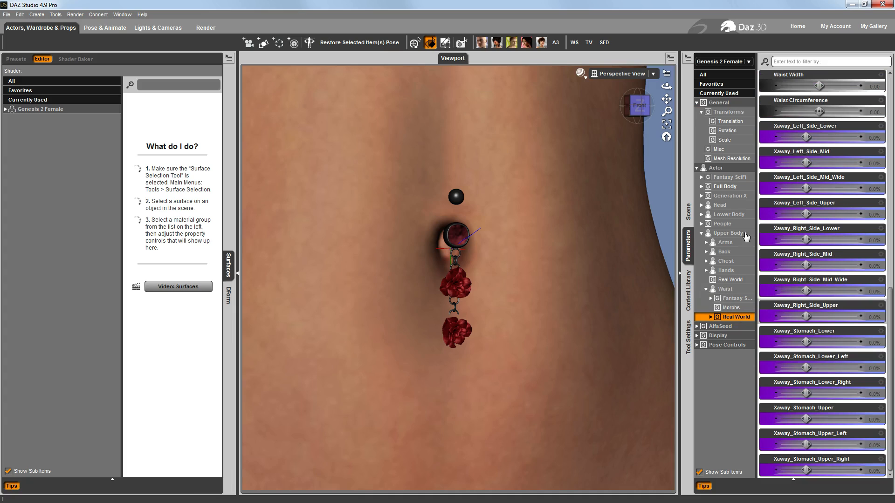
pyautogui.click(696, 345)
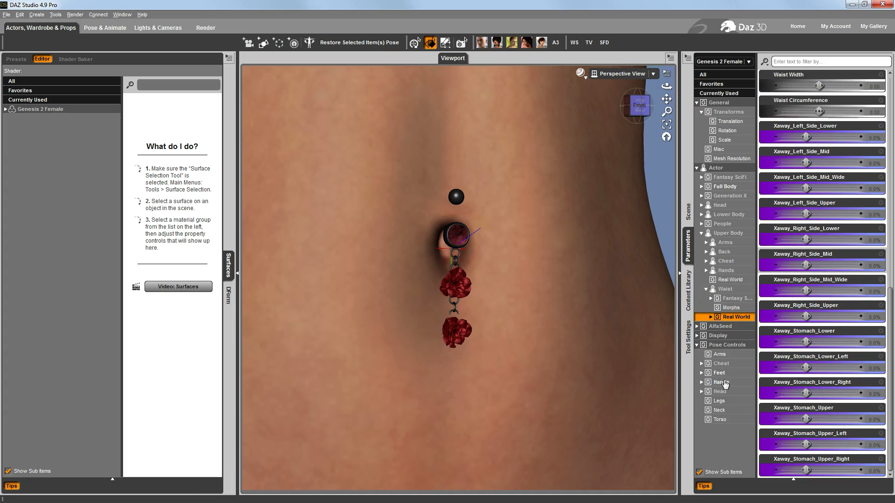
pyautogui.click(720, 419)
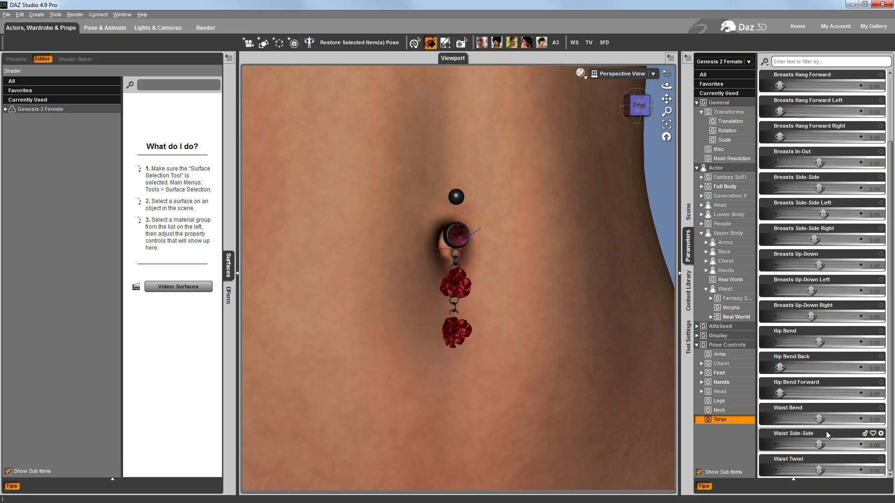
pyautogui.moveTo(819, 419); pyautogui.dragTo(793, 413)
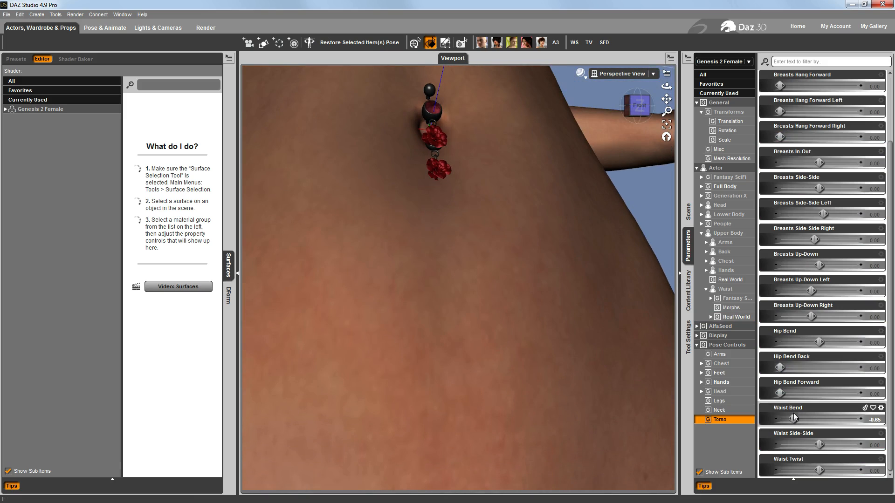
pyautogui.moveTo(820, 447); pyautogui.dragTo(859, 445)
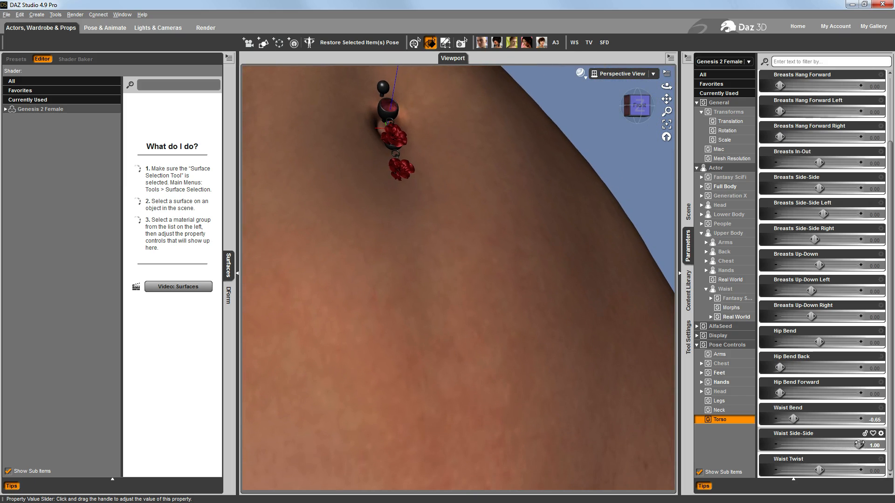
pyautogui.moveTo(820, 470); pyautogui.dragTo(846, 470)
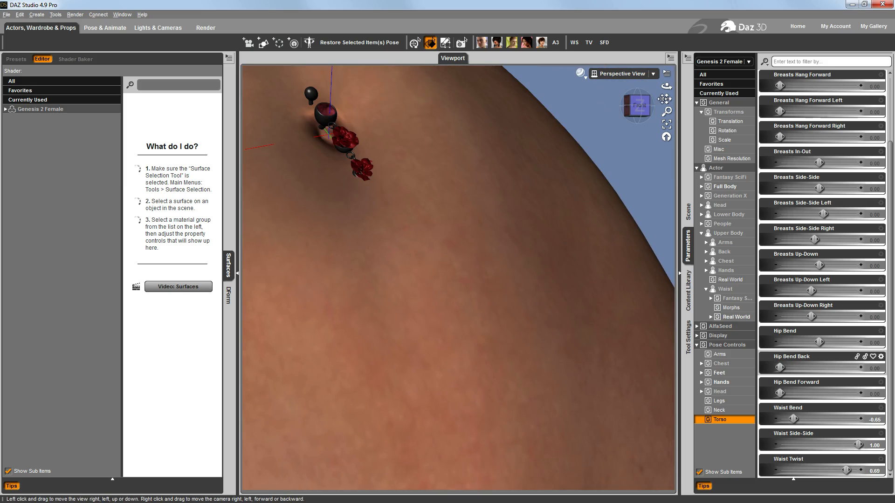
# Realign Two Roses in the posed navel with Y Rotate -13.66 and X Translate 0.10
pyautogui.moveTo(667, 99); pyautogui.dragTo(718, 170)
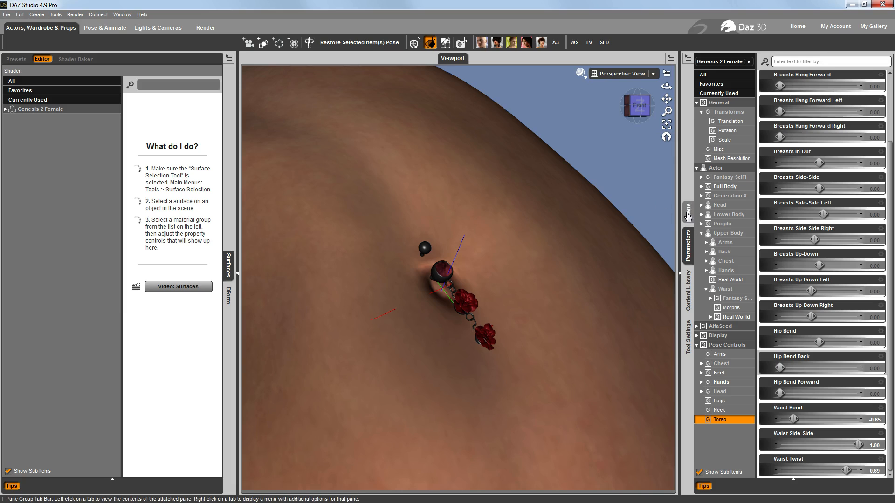
pyautogui.click(688, 213)
pyautogui.click(756, 116)
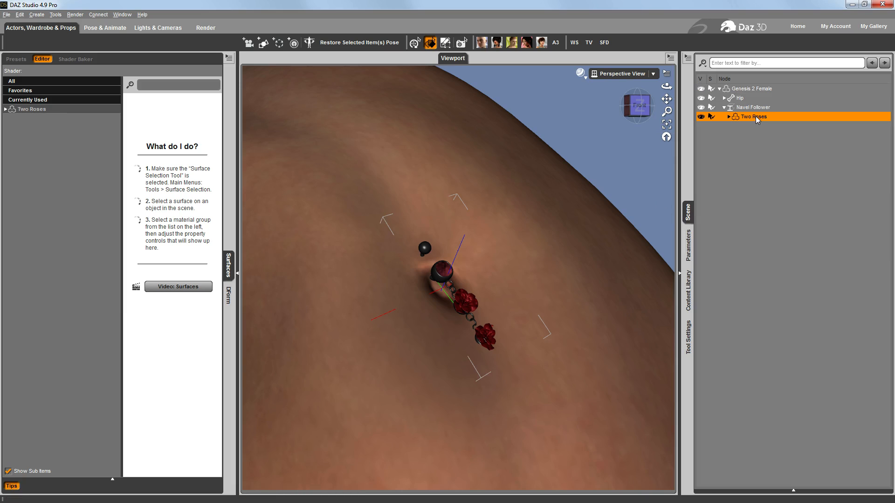
pyautogui.moveTo(640, 105); pyautogui.dragTo(635, 124)
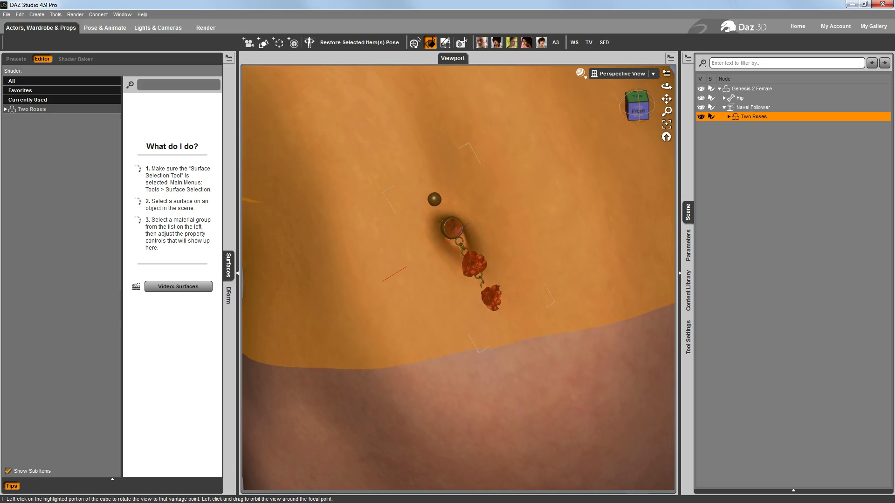
pyautogui.click(689, 245)
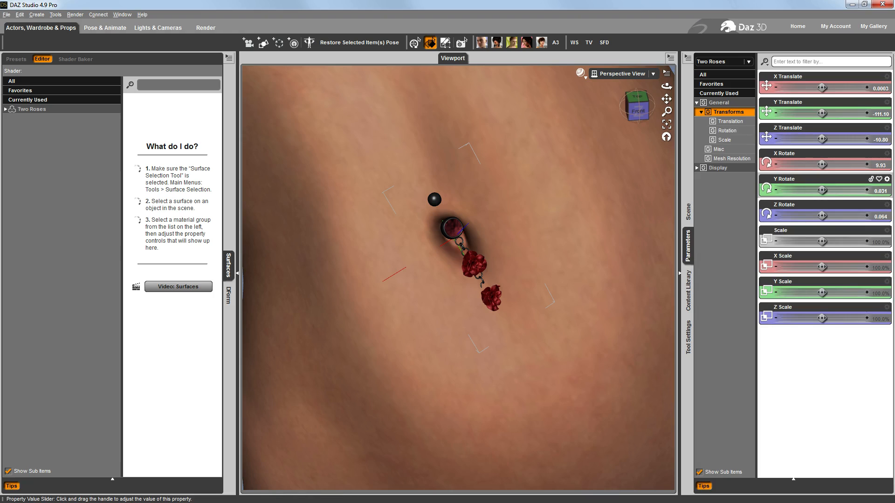
pyautogui.moveTo(822, 190); pyautogui.dragTo(807, 190)
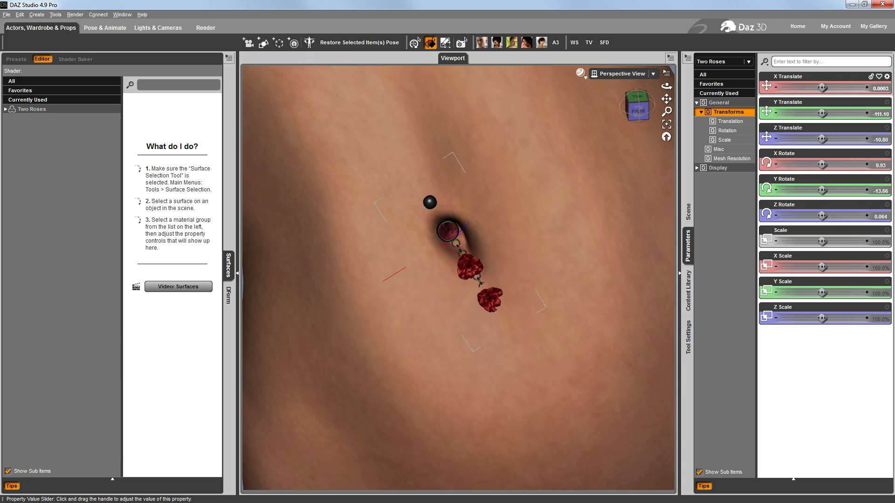
pyautogui.moveTo(873, 91); pyautogui.dragTo(873, 91)
pyautogui.click(883, 90)
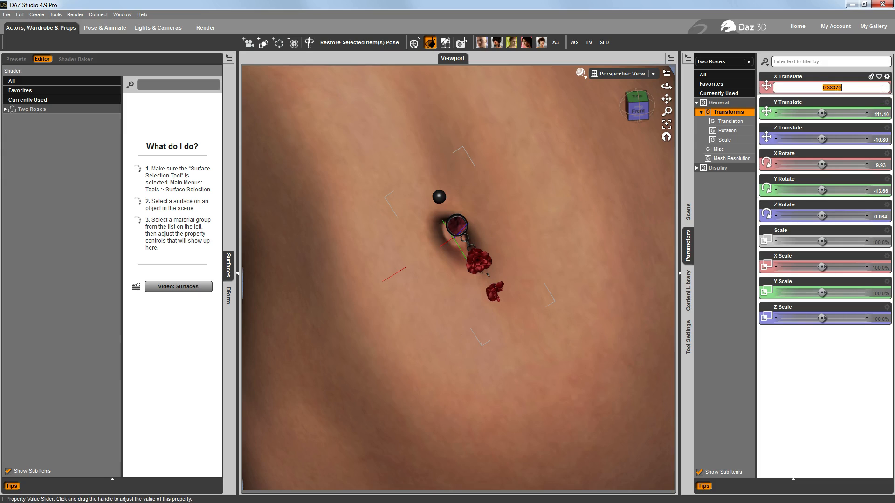
pyautogui.write('.1')
pyautogui.press('Return')
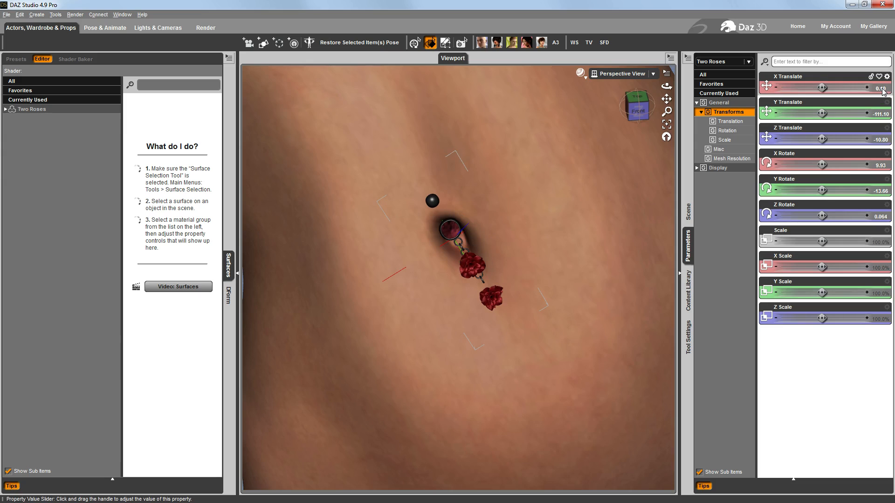
# Expand all bones under Two Roses and set the Flower - Top bone's X Rotate to -4.97
pyautogui.click(689, 213)
pyautogui.rightClick(754, 121)
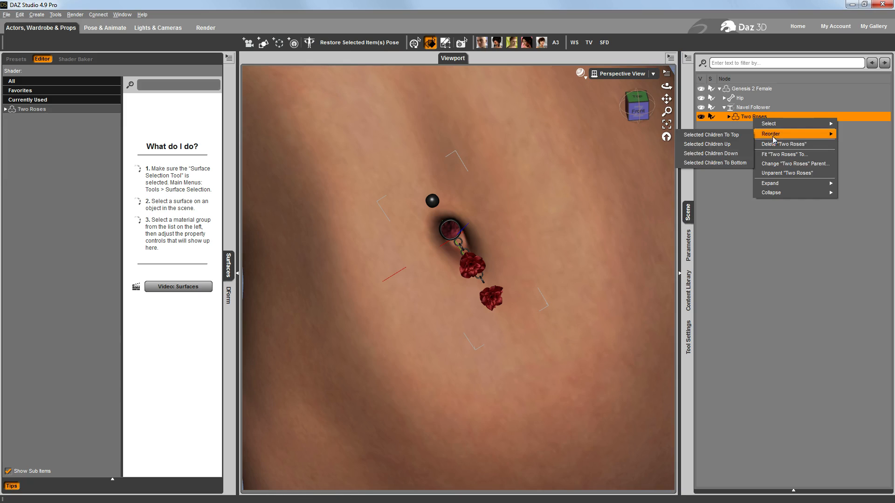
pyautogui.moveTo(792, 184)
pyautogui.click(733, 204)
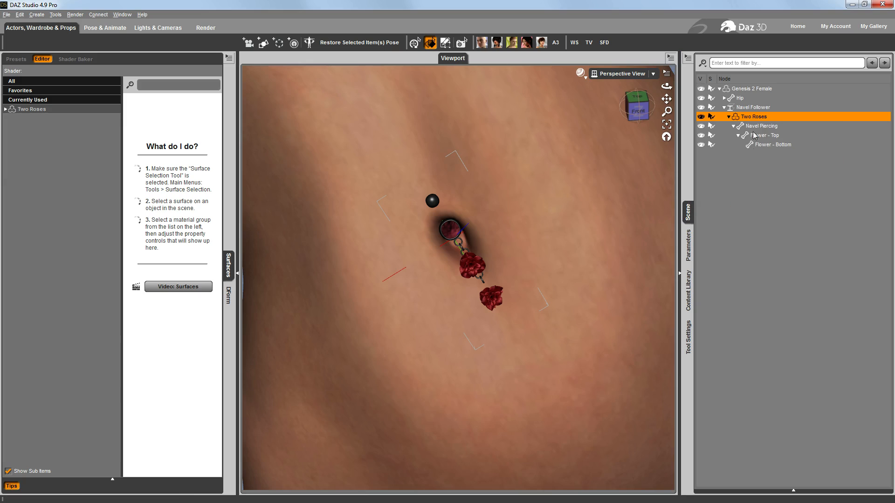
pyautogui.click(765, 135)
pyautogui.click(688, 245)
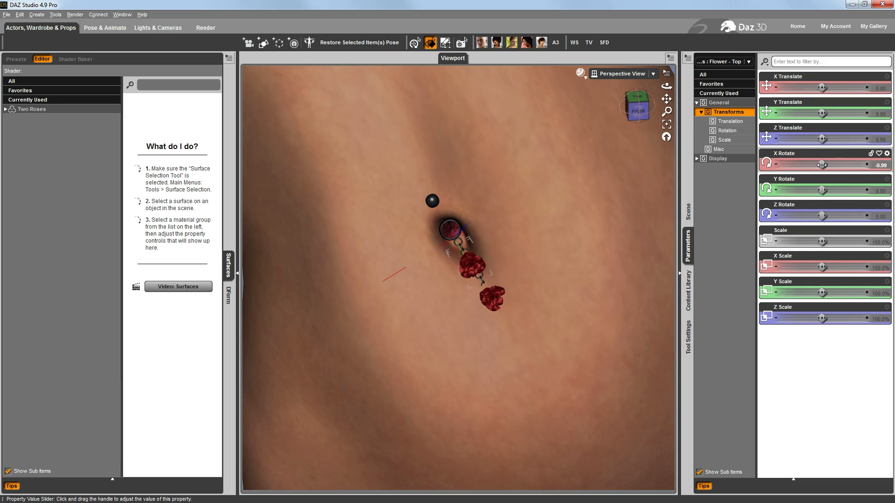
pyautogui.moveTo(822, 165); pyautogui.dragTo(820, 165)
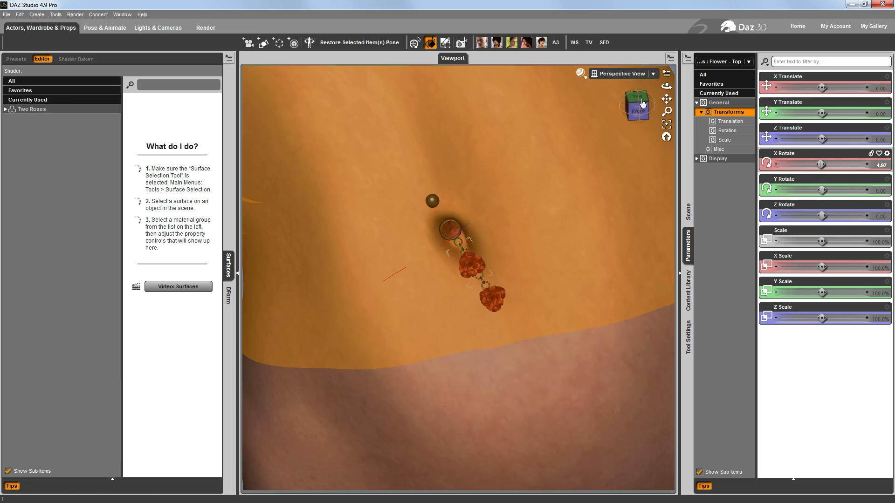
# Set the Flower - Top bone's Z Rotate to -28.84 so the roses hang down straight
pyautogui.moveTo(639, 102)
pyautogui.mouseDown()
pyautogui.moveTo(628, 113)
pyautogui.moveTo(636, 104)
pyautogui.mouseUp()
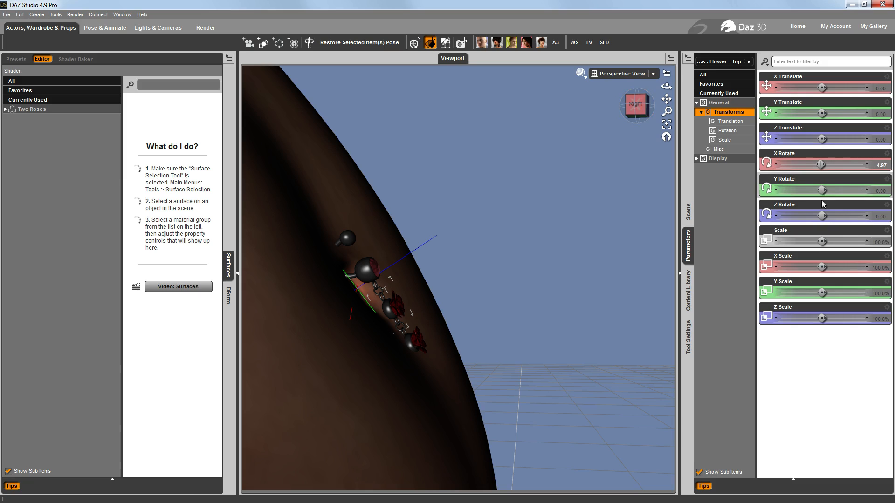
pyautogui.moveTo(821, 215); pyautogui.dragTo(813, 215)
pyautogui.click(647, 102)
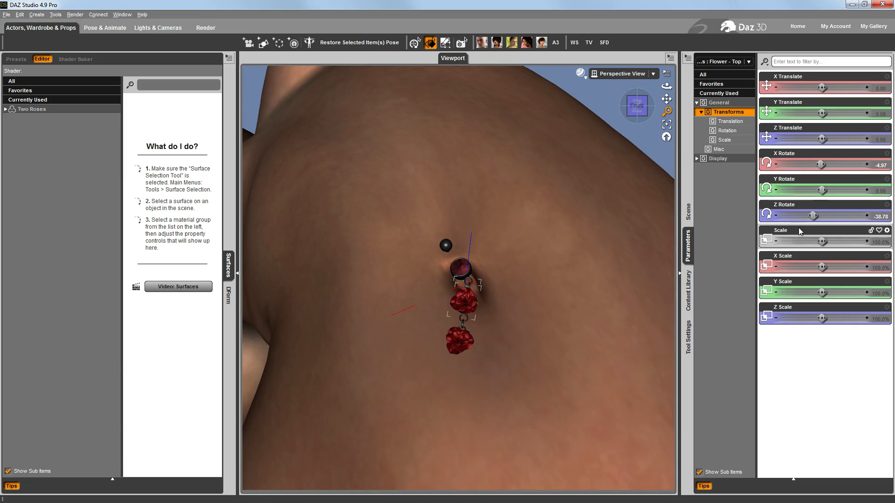
pyautogui.moveTo(813, 215); pyautogui.dragTo(816, 215)
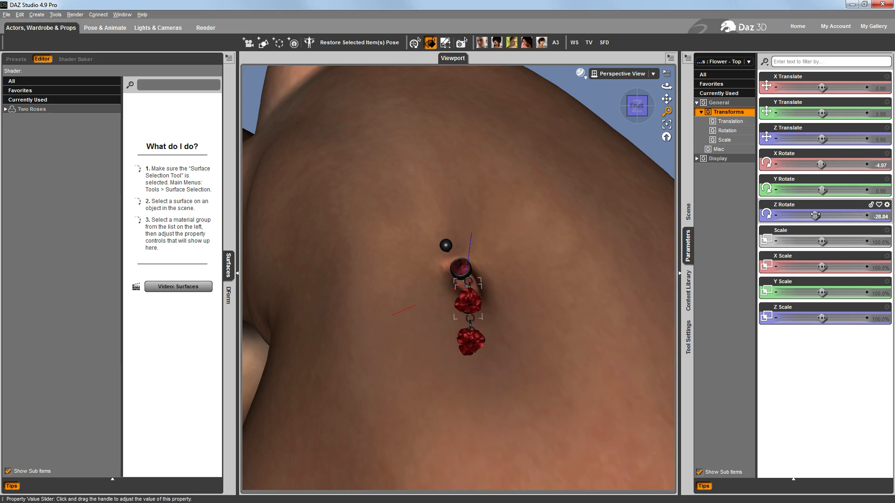
pyautogui.click(644, 106)
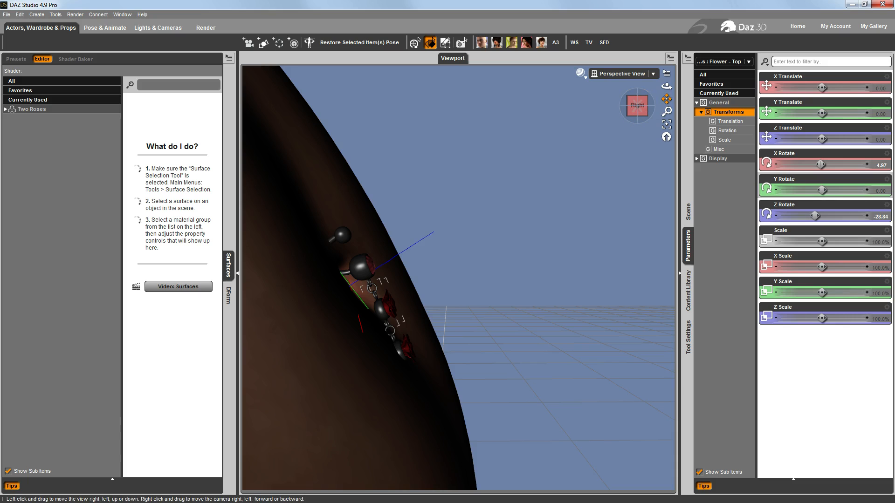
pyautogui.moveTo(666, 99); pyautogui.dragTo(686, 106)
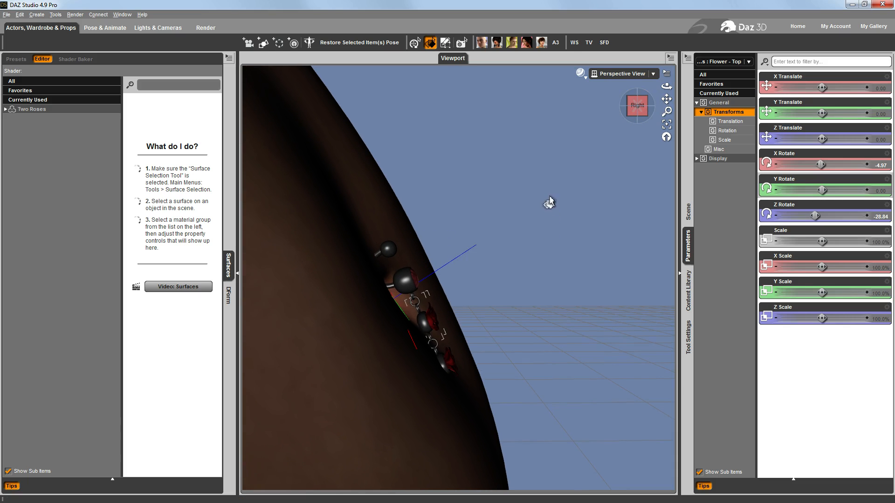
pyautogui.scroll(6, 550, 199)
pyautogui.scroll(-1, 550, 199)
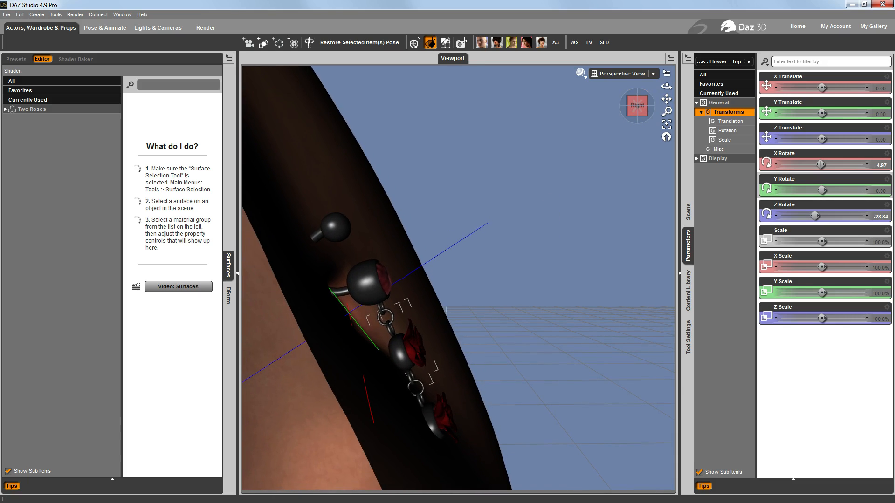
# Set the Flower - Bottom bone's X Rotate to -8.95 and its Z Rotate to -0.99 so the lower rose hangs naturally
pyautogui.moveTo(667, 99); pyautogui.dragTo(686, 47)
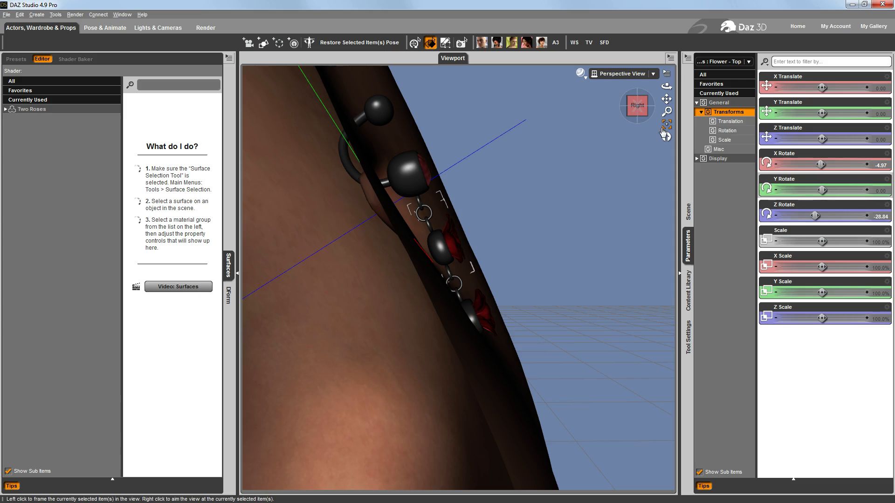
pyautogui.moveTo(822, 164); pyautogui.dragTo(821, 163)
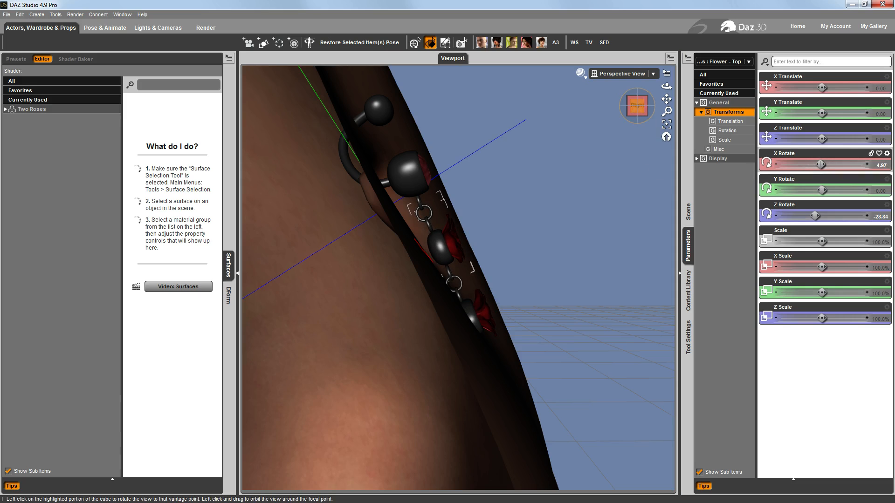
pyautogui.moveTo(638, 106); pyautogui.dragTo(636, 107)
pyautogui.click(687, 212)
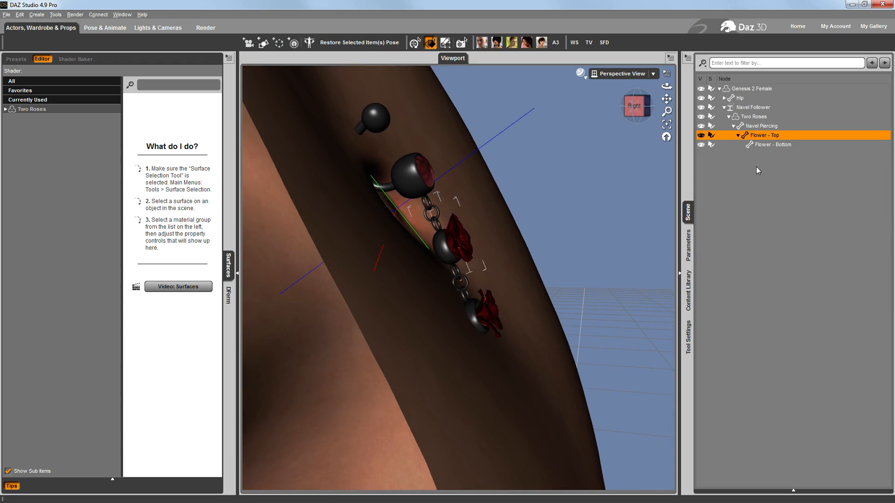
pyautogui.click(772, 146)
pyautogui.click(688, 245)
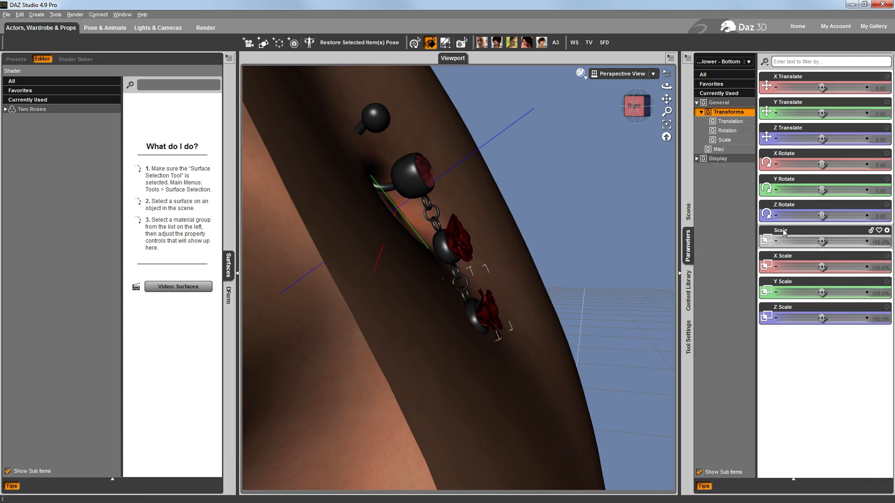
pyautogui.moveTo(822, 164); pyautogui.dragTo(819, 164)
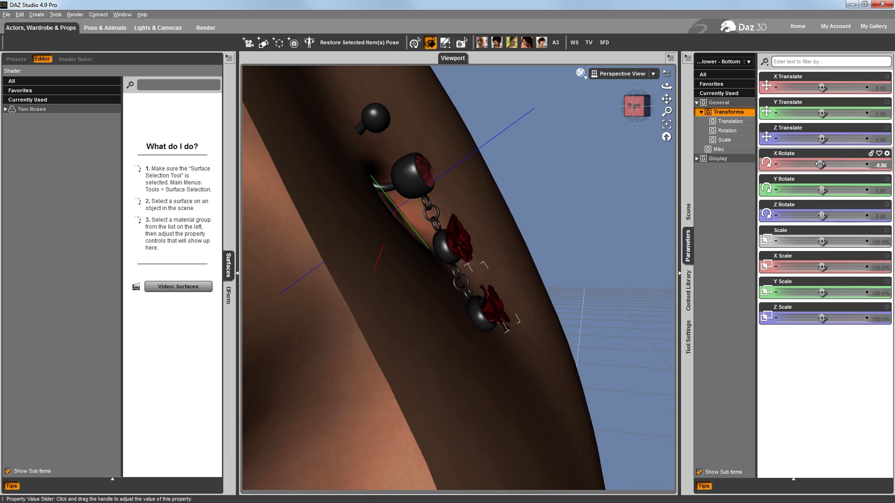
pyautogui.click(648, 111)
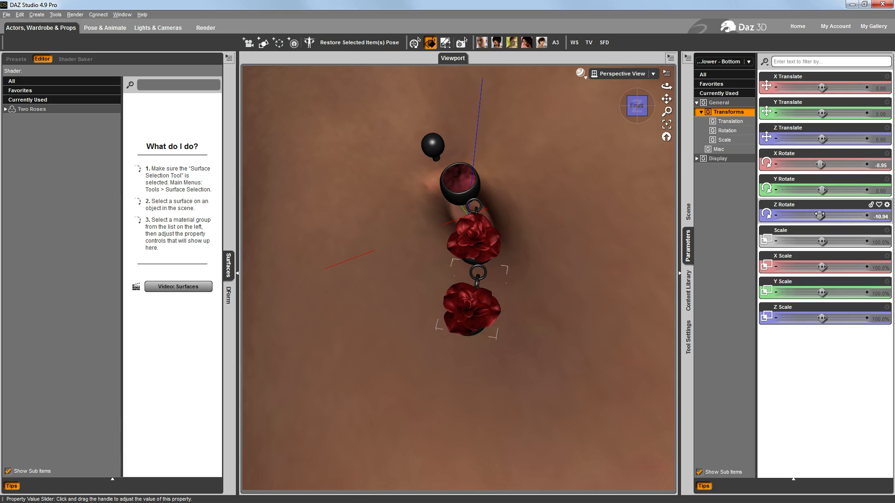
pyautogui.moveTo(819, 214); pyautogui.dragTo(829, 215)
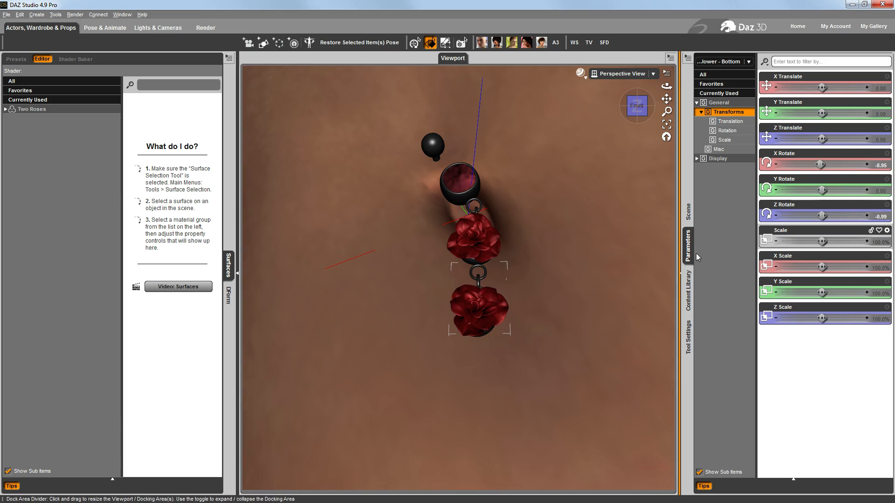
# Examine how the belly ring and both roses sit against the posed torso from the front, the side and oblique angles
pyautogui.scroll(-7, 458, 278)
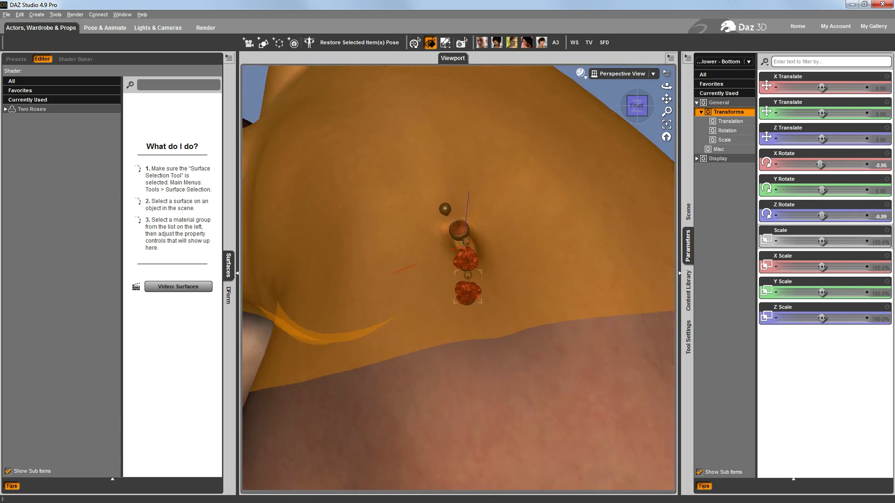
pyautogui.click(640, 115)
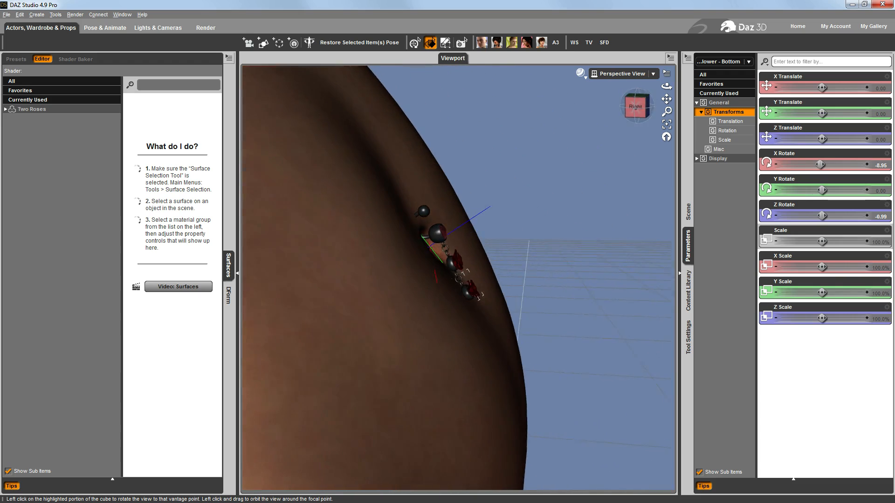
pyautogui.moveTo(640, 114); pyautogui.dragTo(614, 114)
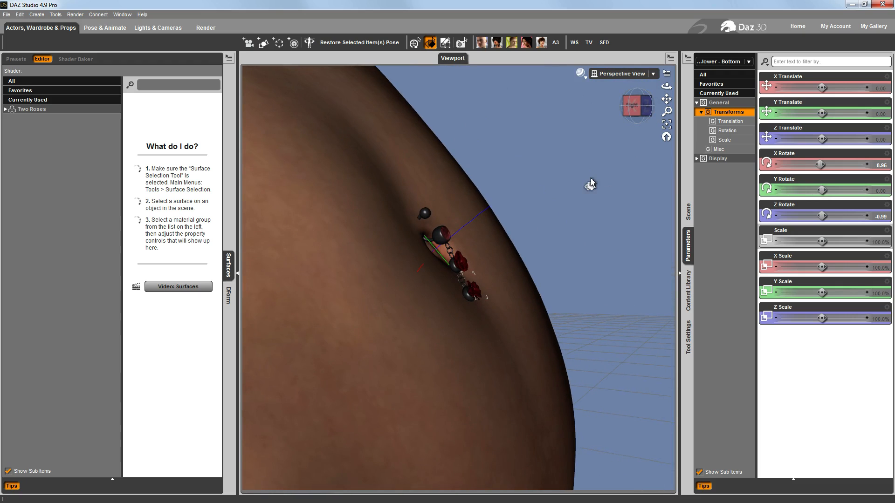
pyautogui.click(647, 106)
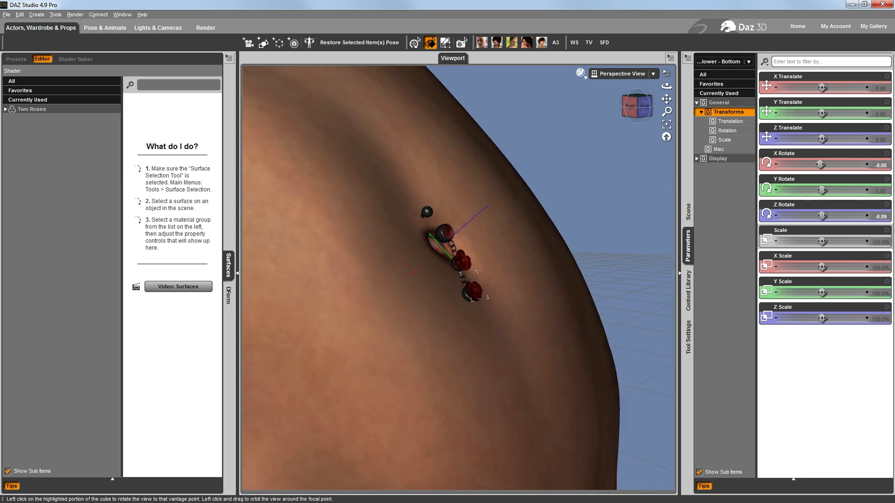
pyautogui.click(651, 107)
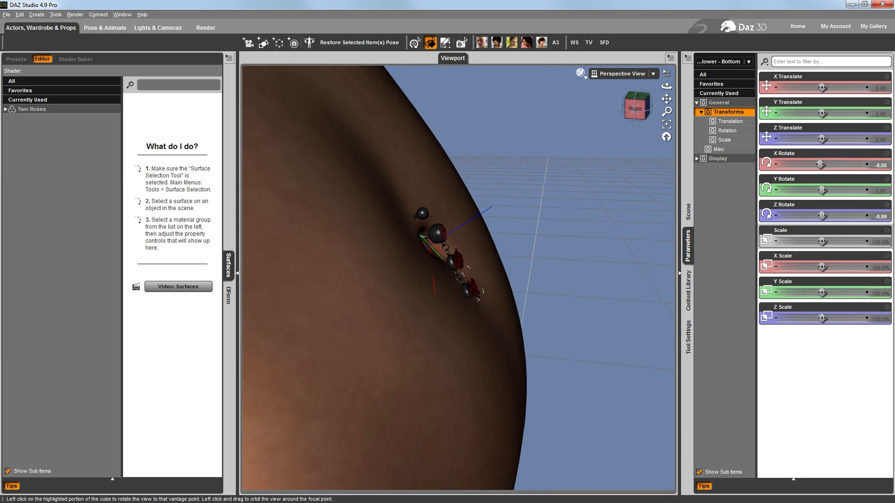
pyautogui.click(651, 107)
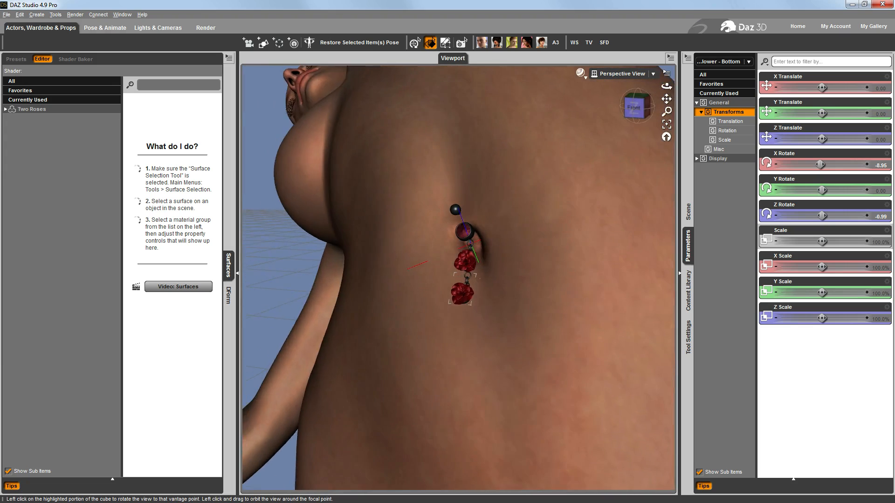
pyautogui.moveTo(637, 107); pyautogui.dragTo(659, 107)
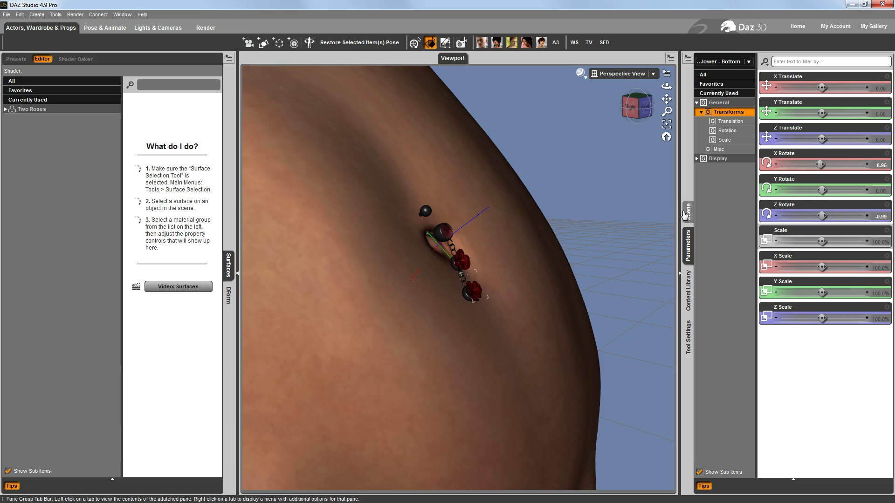